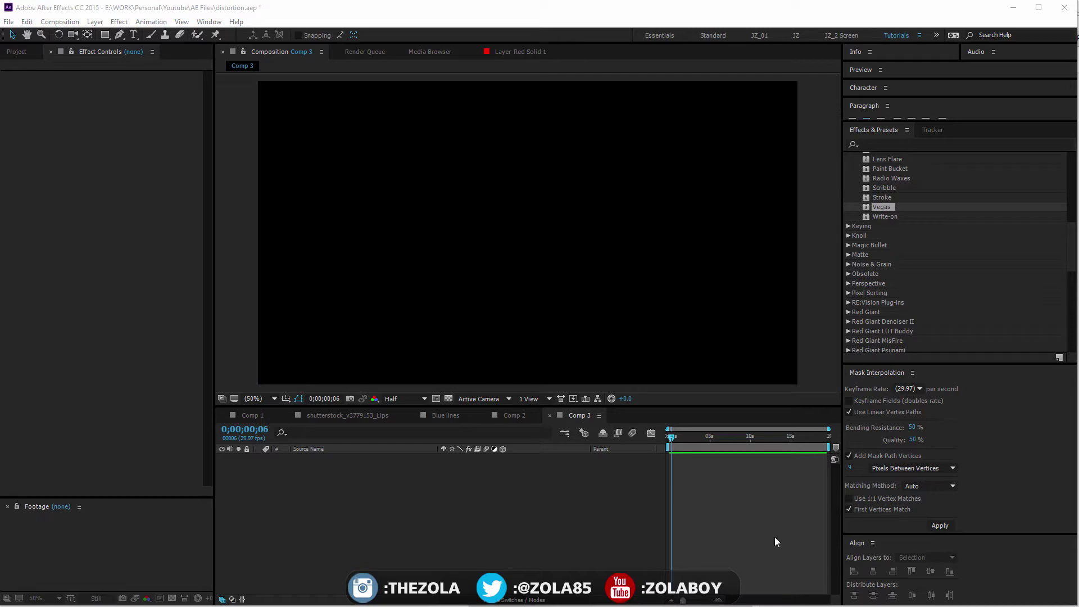
# Step: Create a black 1920 x 1080 px solid in the empty composition
pyautogui.click(883, 175)
pyautogui.click(884, 188)
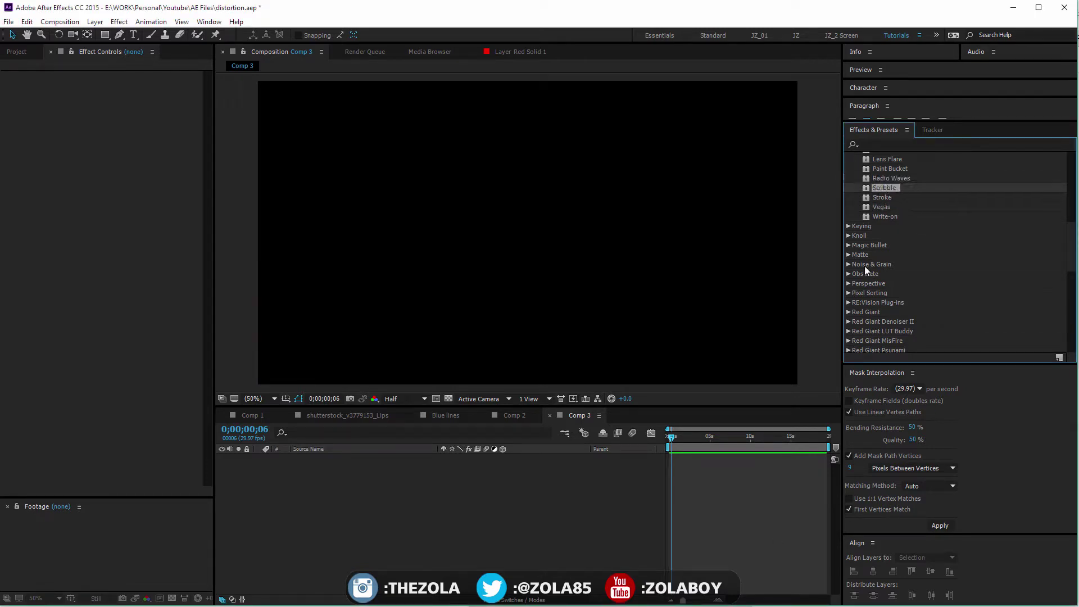
pyautogui.hotkey('ctrl', 'y')
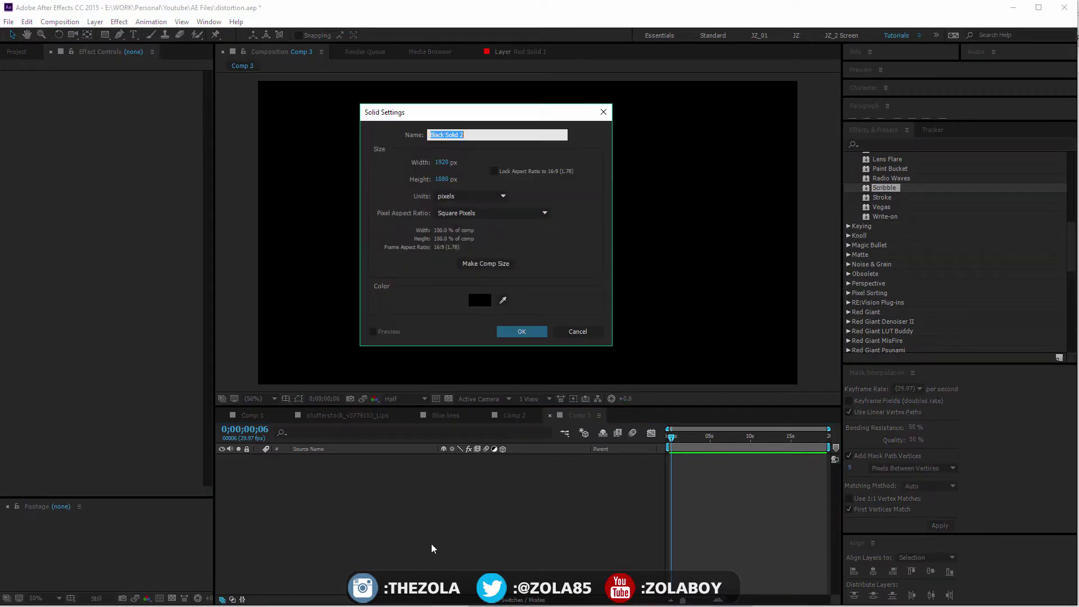
pyautogui.press('Return')
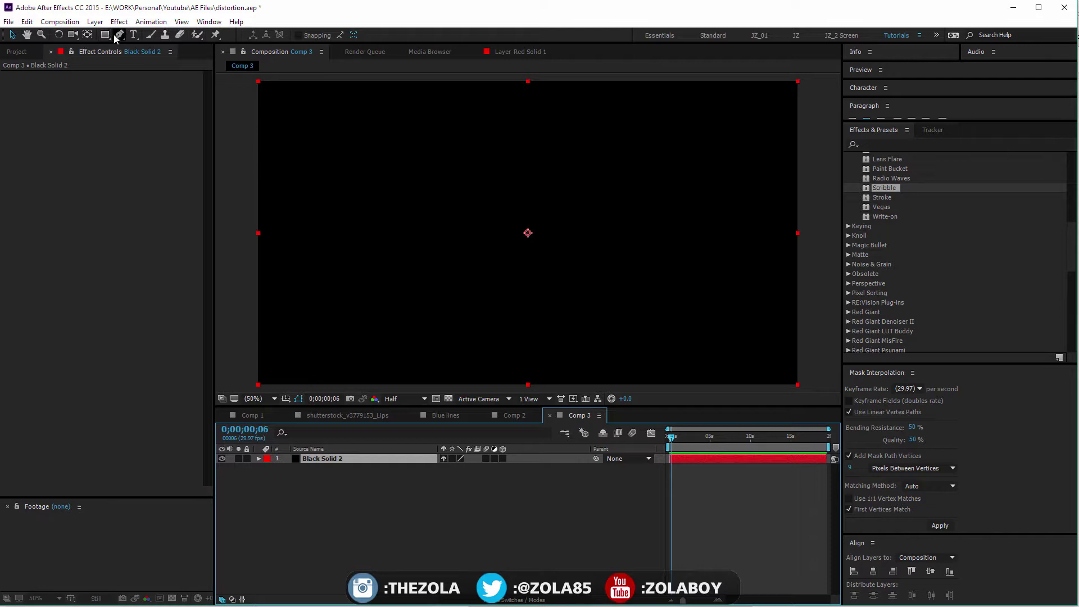
pyautogui.moveTo(106, 34); pyautogui.dragTo(144, 71)
pyautogui.moveTo(528, 232); pyautogui.dragTo(613, 341)
pyautogui.press('Down')
pyautogui.press('Up')
pyautogui.press('Up')
pyautogui.click(277, 477)
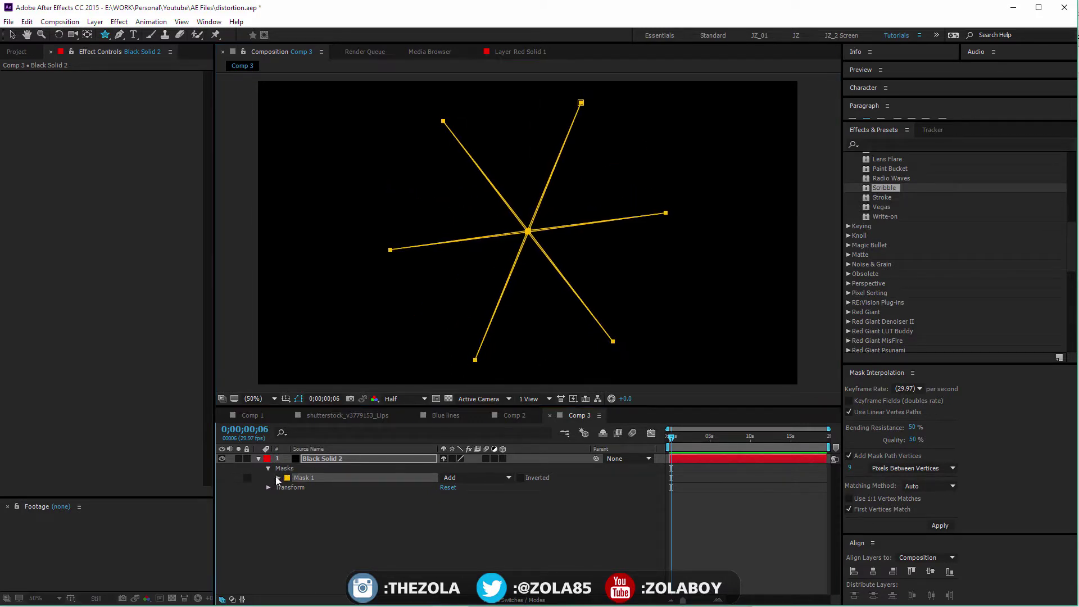
pyautogui.press('Delete')
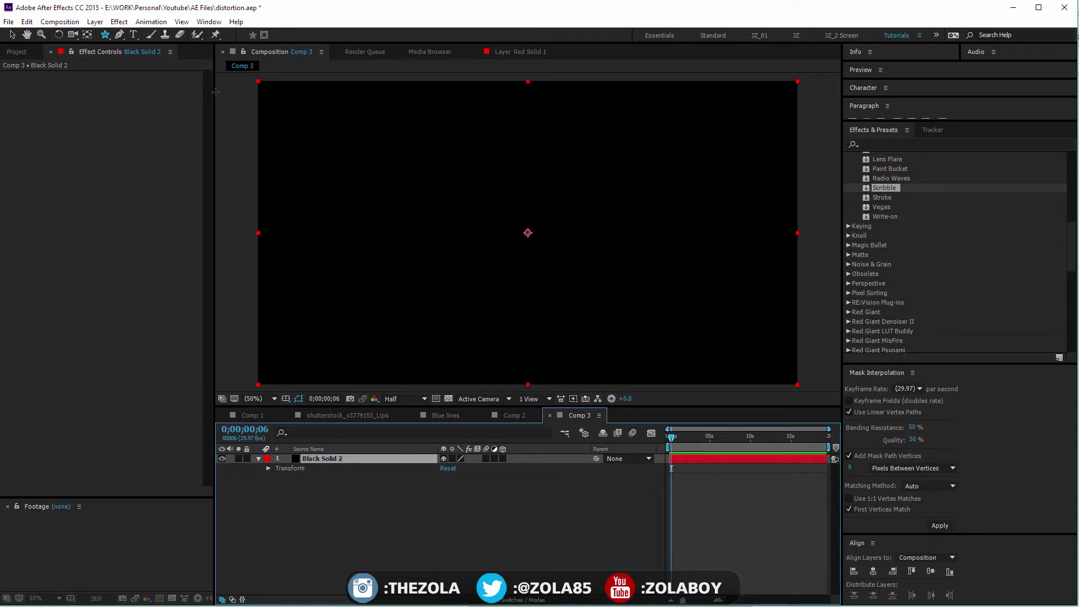
# Step: Draw a four-sided polygon mask as an upright diamond, centred on the black solid
pyautogui.click(106, 35)
pyautogui.click(147, 74)
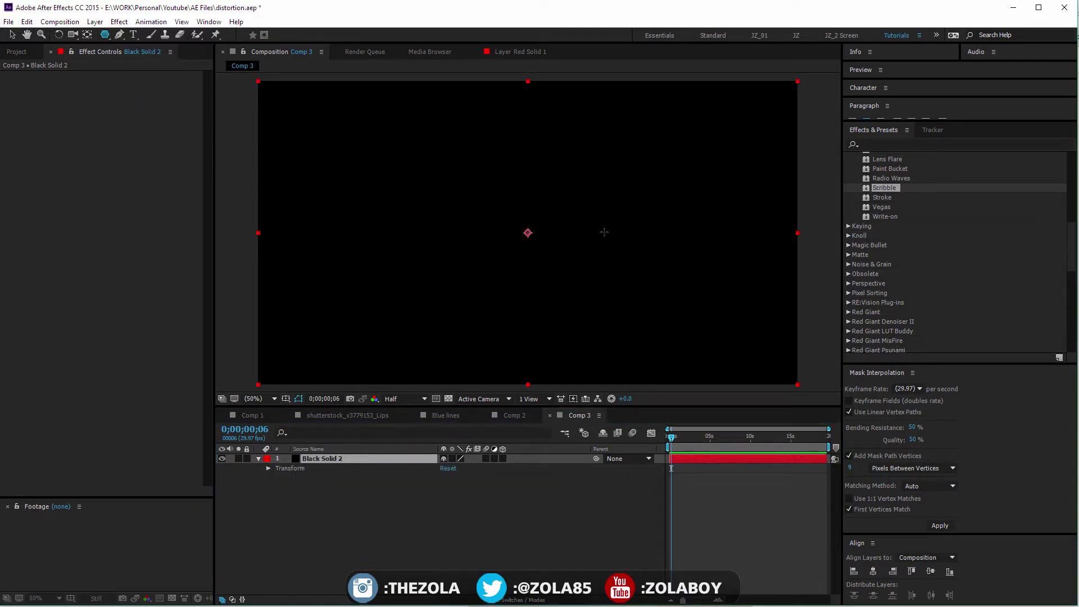
pyautogui.moveTo(528, 232)
pyautogui.mouseDown()
pyautogui.moveTo(618, 330)
pyautogui.moveTo(606, 315)
pyautogui.mouseUp()
pyautogui.click(333, 511)
pyautogui.press('v')
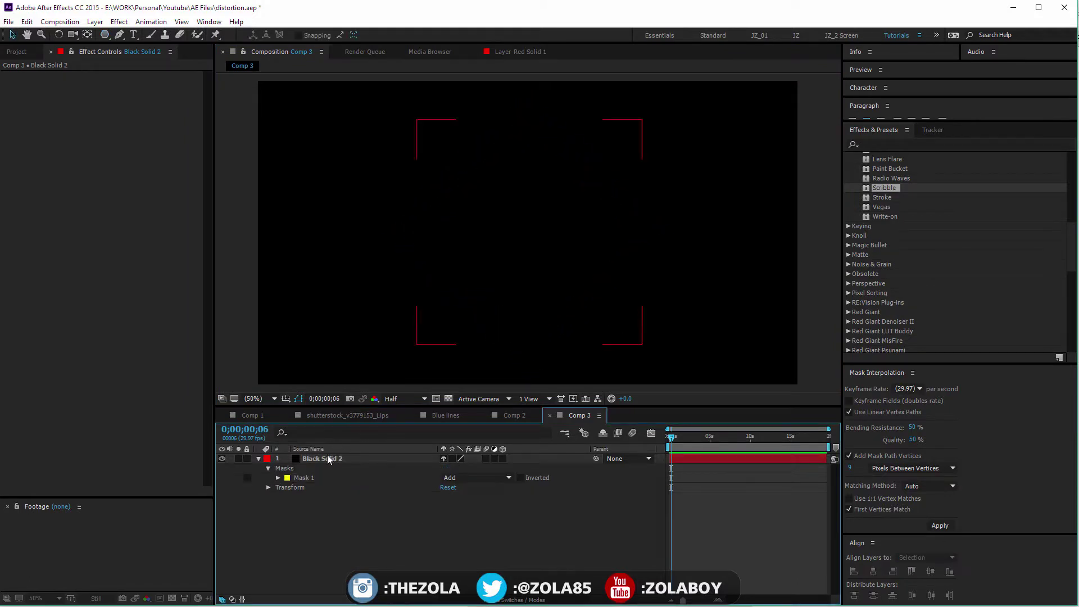
# Step: Change the masked solid's colour from black to a medium red in its solid settings
pyautogui.click(328, 458)
pyautogui.hotkey('ctrl', 'shift', 'y')
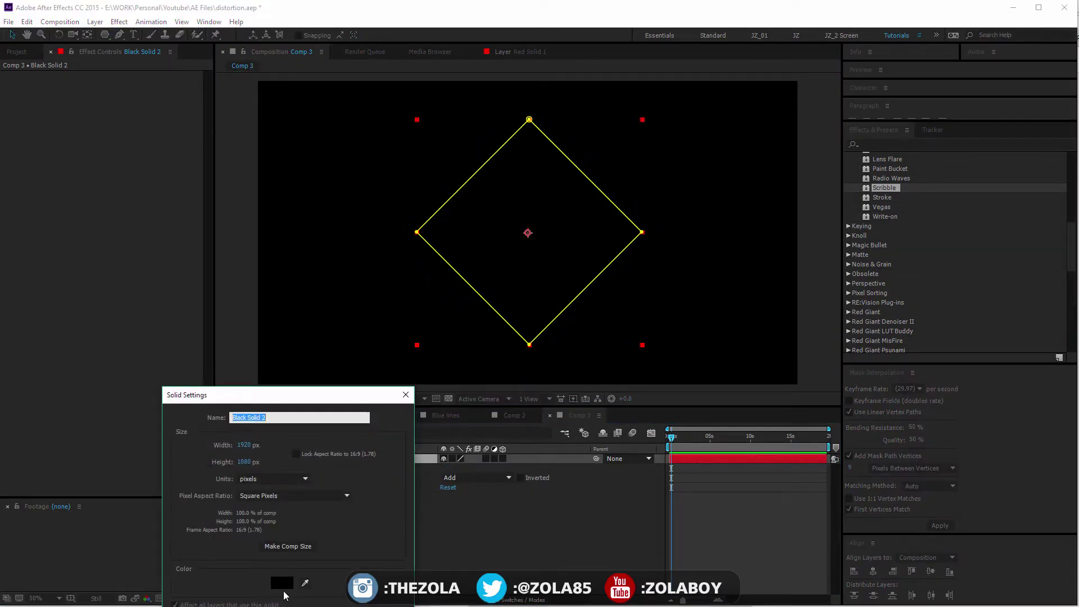
pyautogui.click(283, 587)
pyautogui.click(332, 409)
pyautogui.click(489, 396)
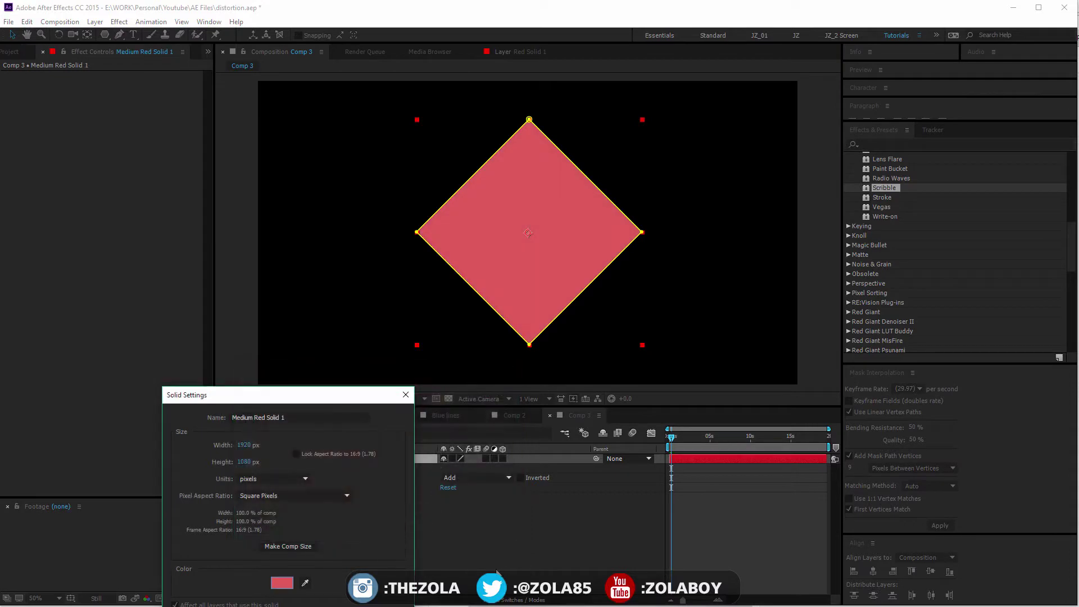
pyautogui.press('Return')
pyautogui.click(793, 375)
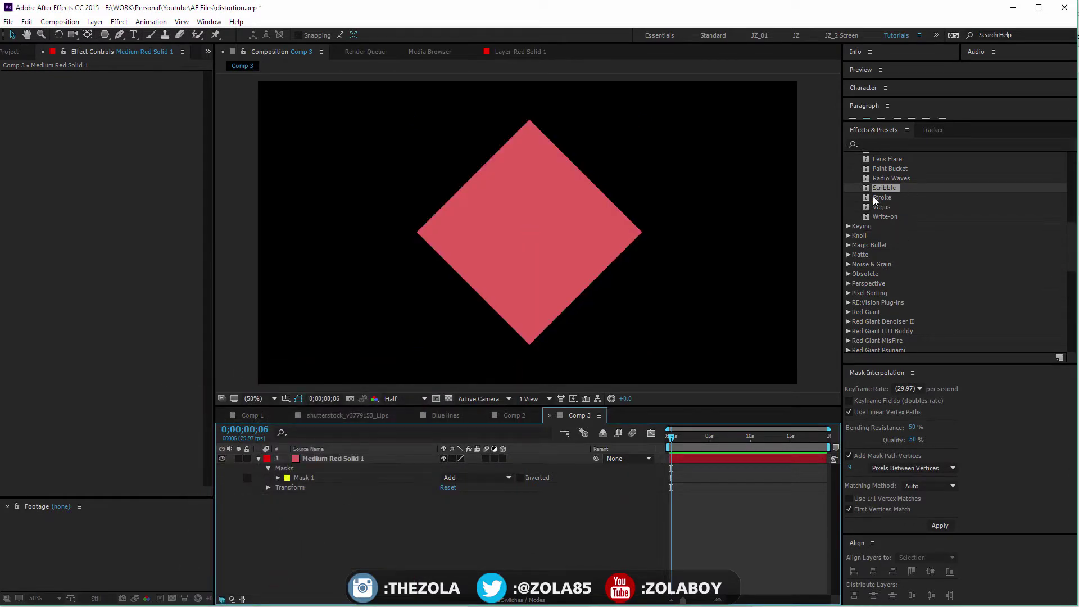
# Step: Apply the Scribble effect to the red solid layer
pyautogui.click(885, 188)
pyautogui.moveTo(885, 187)
pyautogui.mouseDown()
pyautogui.moveTo(690, 308)
pyautogui.moveTo(318, 456)
pyautogui.moveTo(331, 459)
pyautogui.mouseUp()
pyautogui.click(431, 549)
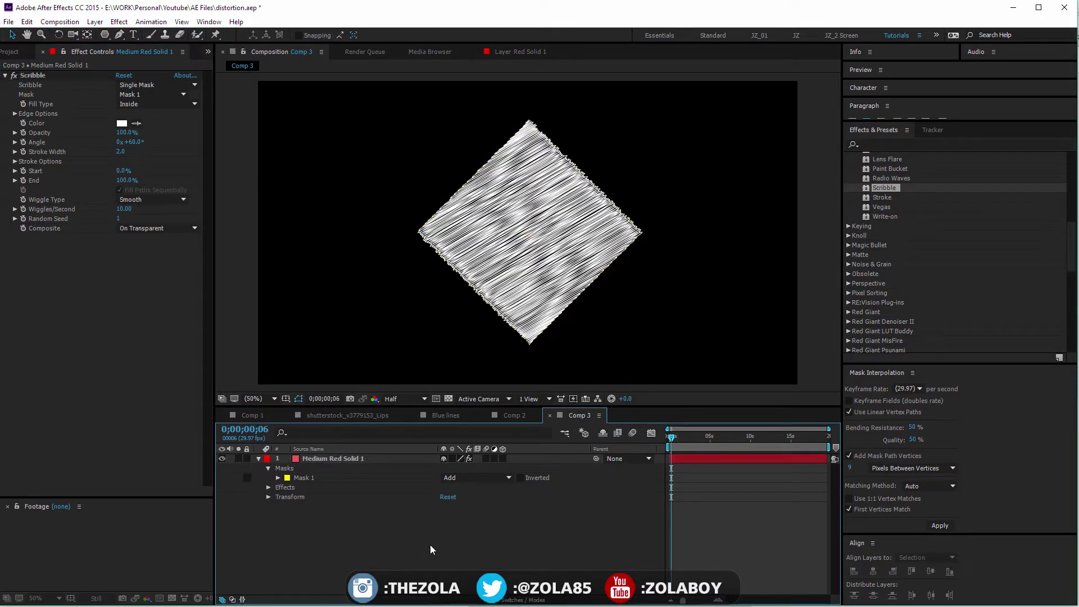
# Step: Set the composition's preview resolution to Full and scrub through the timeline to check the scribble animation
pyautogui.moveTo(671, 441); pyautogui.dragTo(707, 444)
pyautogui.press('.')
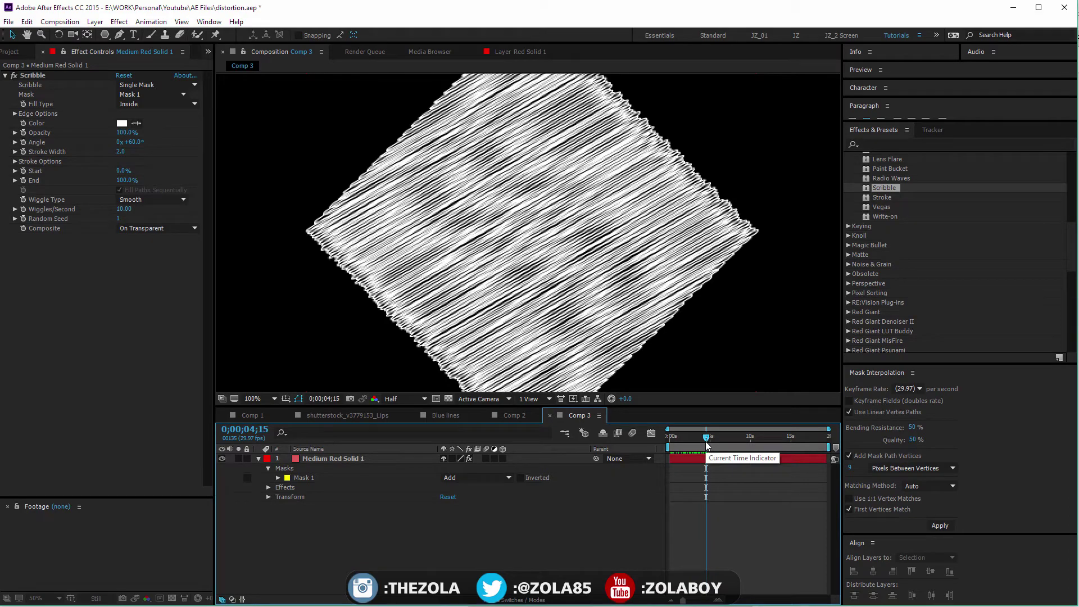
pyautogui.click(416, 399)
pyautogui.click(416, 426)
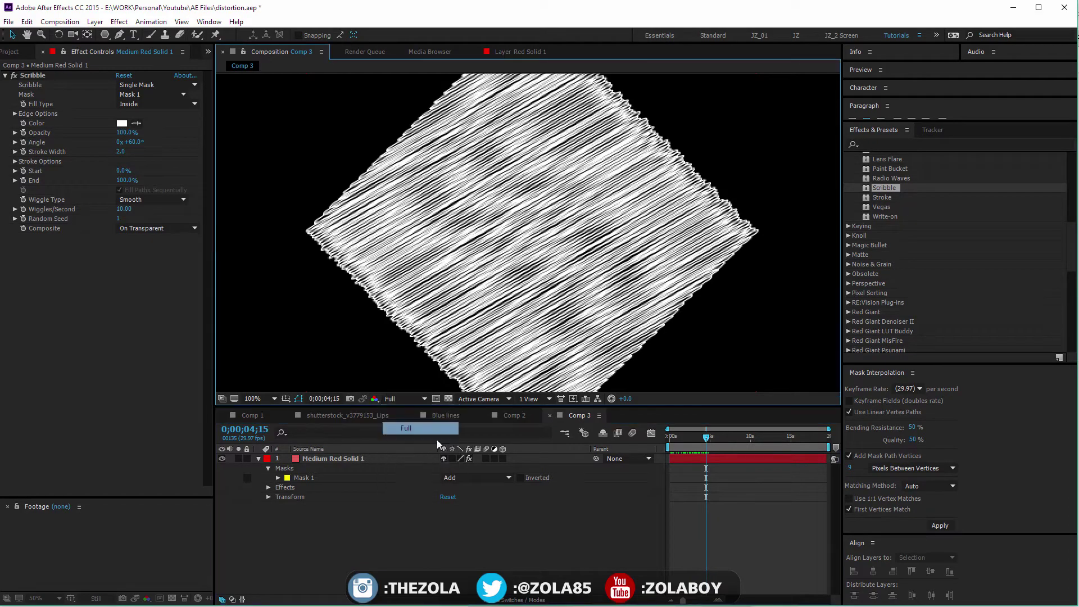
pyautogui.moveTo(676, 433)
pyautogui.mouseDown()
pyautogui.moveTo(784, 458)
pyautogui.moveTo(676, 441)
pyautogui.moveTo(754, 446)
pyautogui.moveTo(739, 423)
pyautogui.moveTo(740, 437)
pyautogui.mouseUp()
pyautogui.press(',')
pyautogui.click(675, 437)
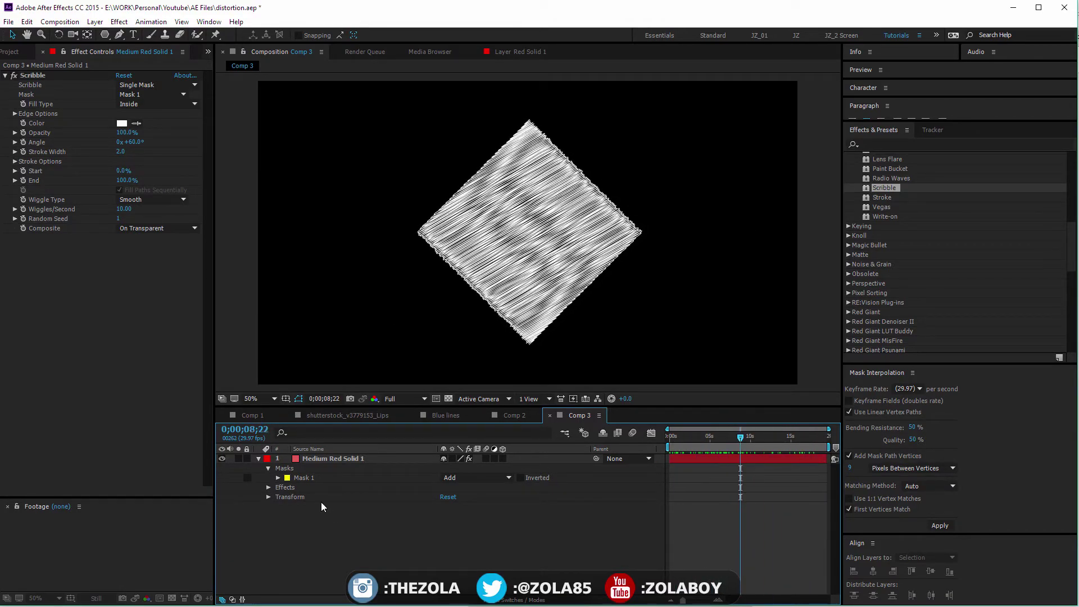
# Step: Try pulling the diamond mask's left corner outward on the solid, and undo the move
pyautogui.click(332, 456)
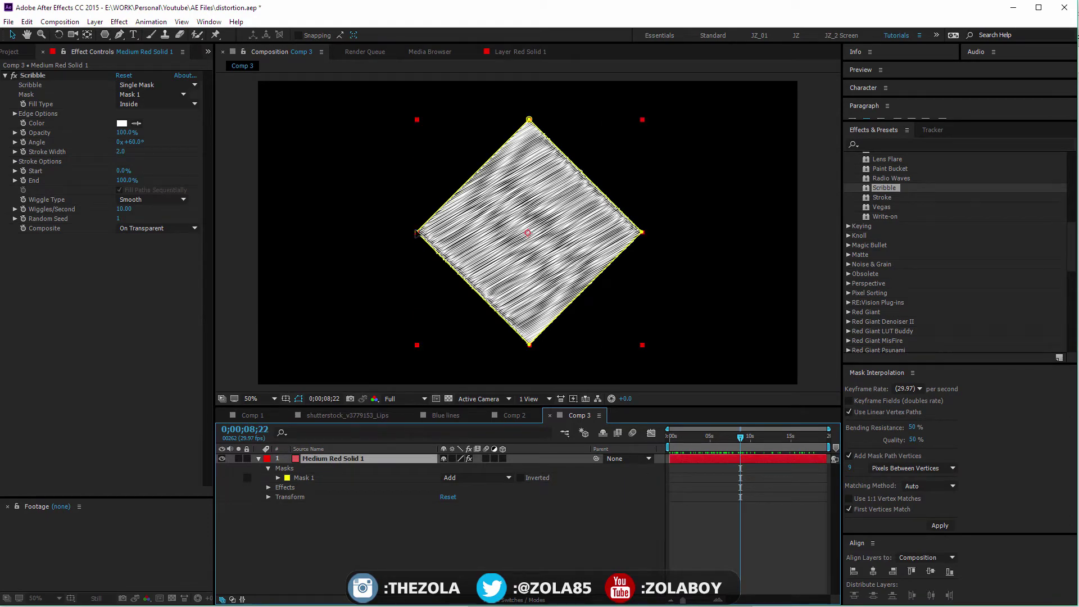
pyautogui.moveTo(418, 232)
pyautogui.mouseDown()
pyautogui.moveTo(300, 304)
pyautogui.moveTo(294, 258)
pyautogui.moveTo(491, 217)
pyautogui.moveTo(554, 230)
pyautogui.moveTo(346, 247)
pyautogui.mouseUp()
pyautogui.hotkey('ctrl', 'z')
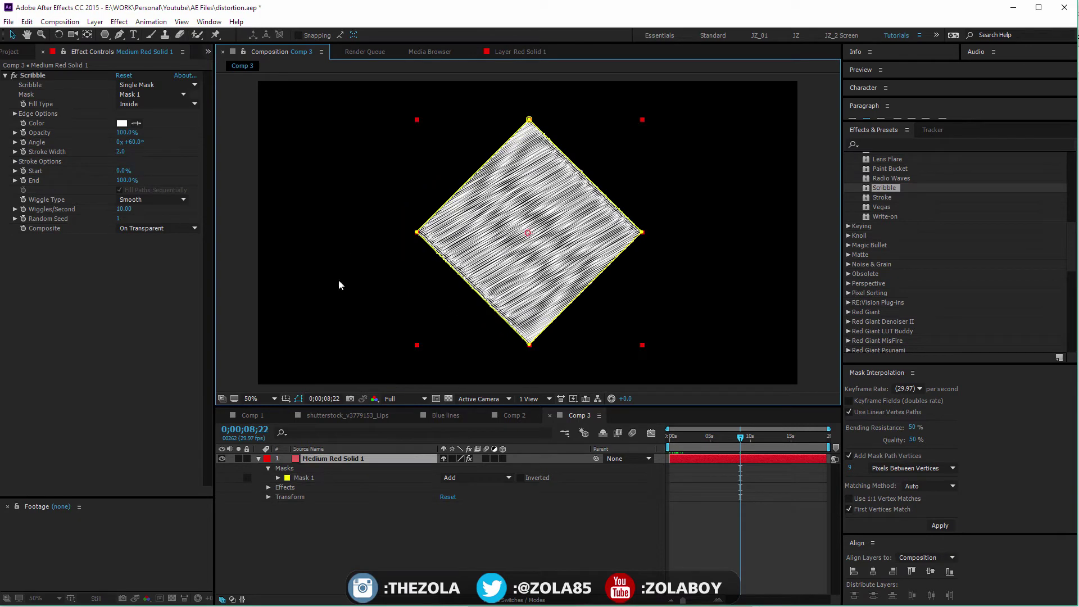
# Step: Try a pure red (FF0000) scribble colour and discard it
pyautogui.click(121, 123)
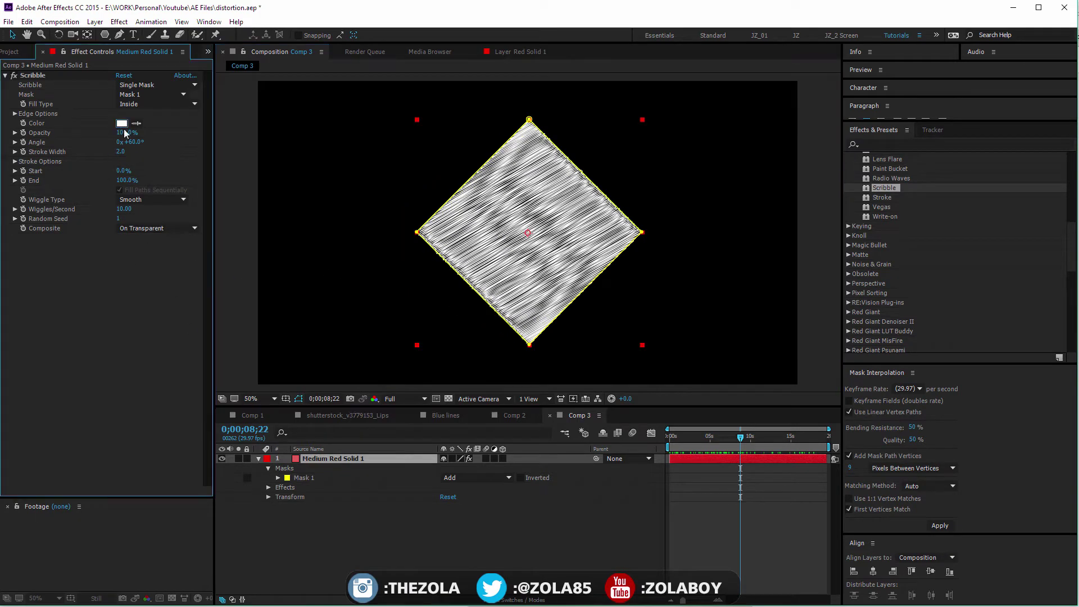
pyautogui.click(325, 417)
pyautogui.moveTo(328, 401)
pyautogui.mouseDown()
pyautogui.moveTo(336, 422)
pyautogui.moveTo(396, 367)
pyautogui.mouseUp()
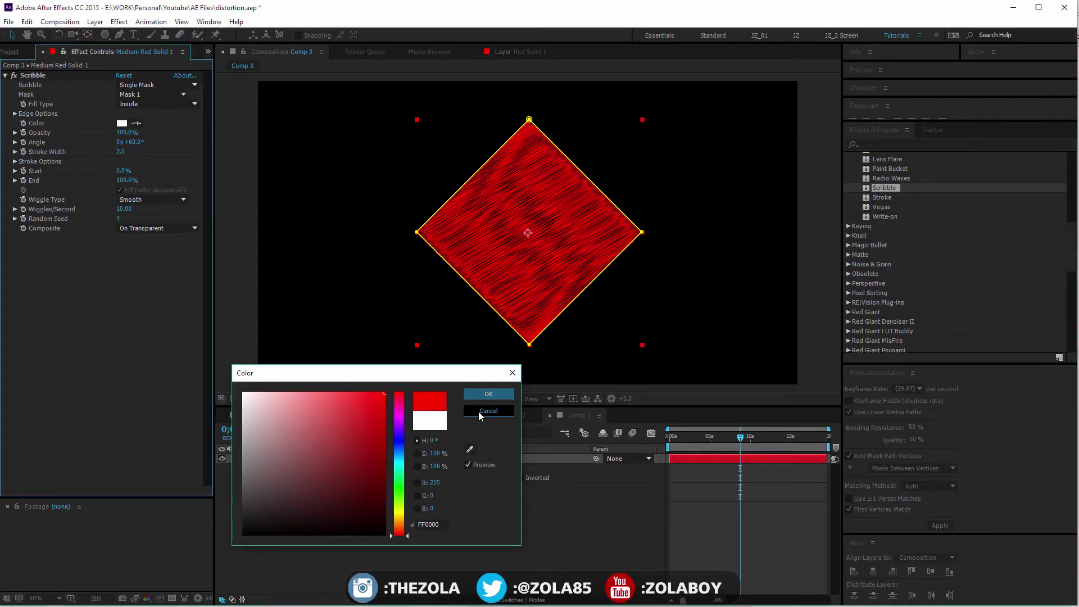
pyautogui.click(478, 411)
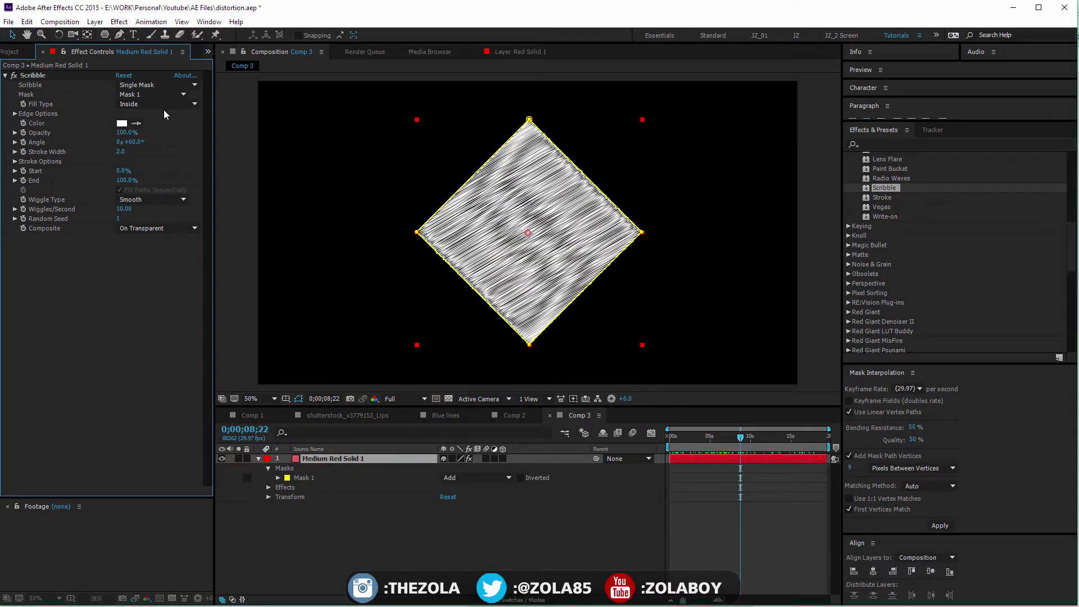
# Step: Draw a second polygon mask overlapping the diamond's left corner and set Scribble to All Masks Using Modes
pyautogui.click(154, 86)
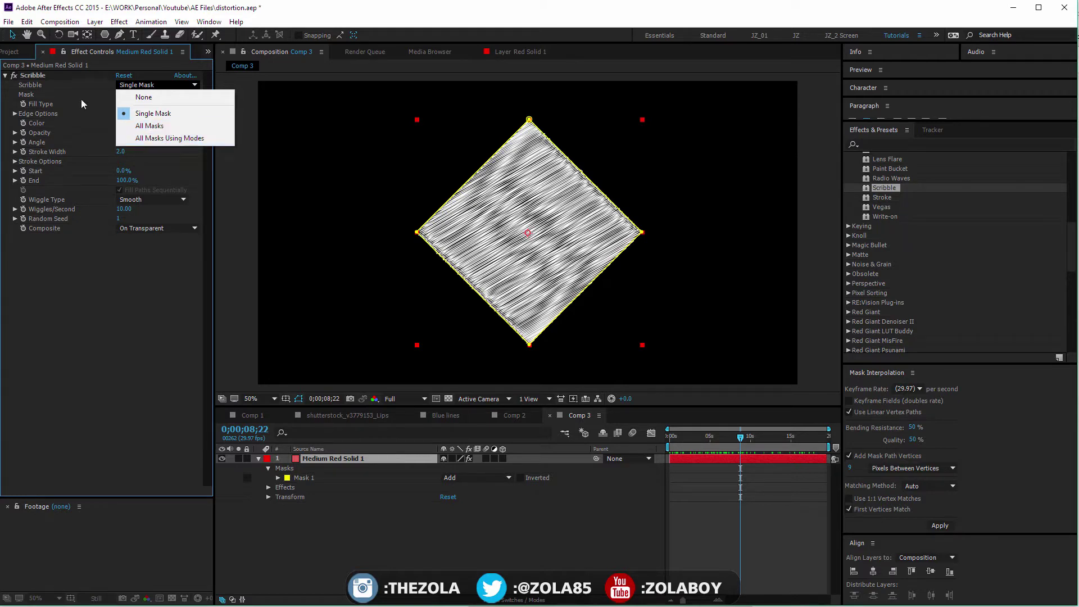
pyautogui.click(96, 81)
pyautogui.click(106, 36)
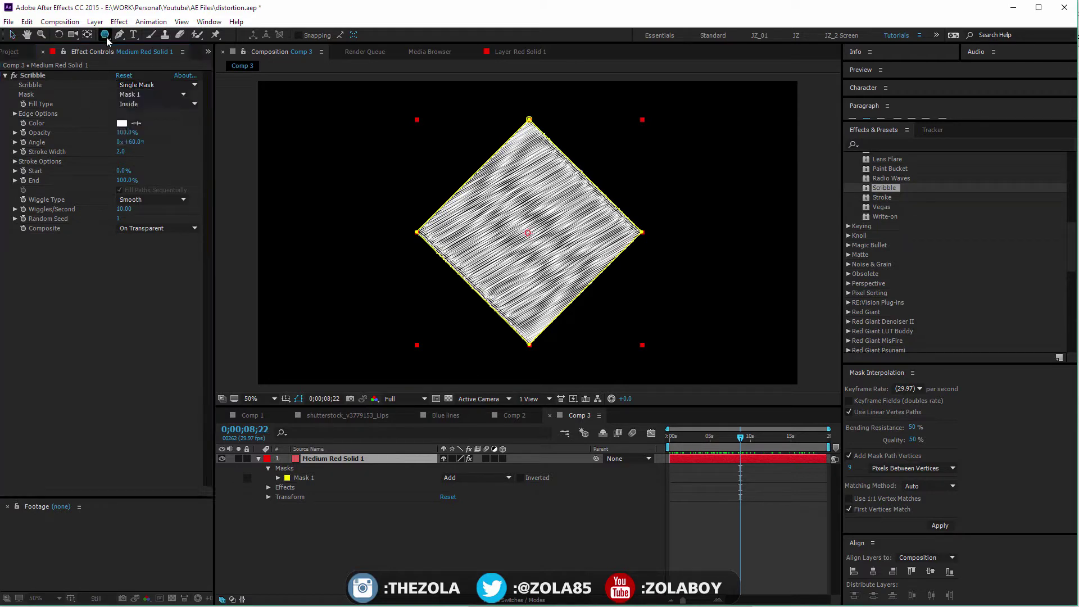
pyautogui.moveTo(356, 189)
pyautogui.mouseDown()
pyautogui.moveTo(508, 326)
pyautogui.moveTo(453, 233)
pyautogui.moveTo(487, 262)
pyautogui.mouseUp()
pyautogui.click(158, 84)
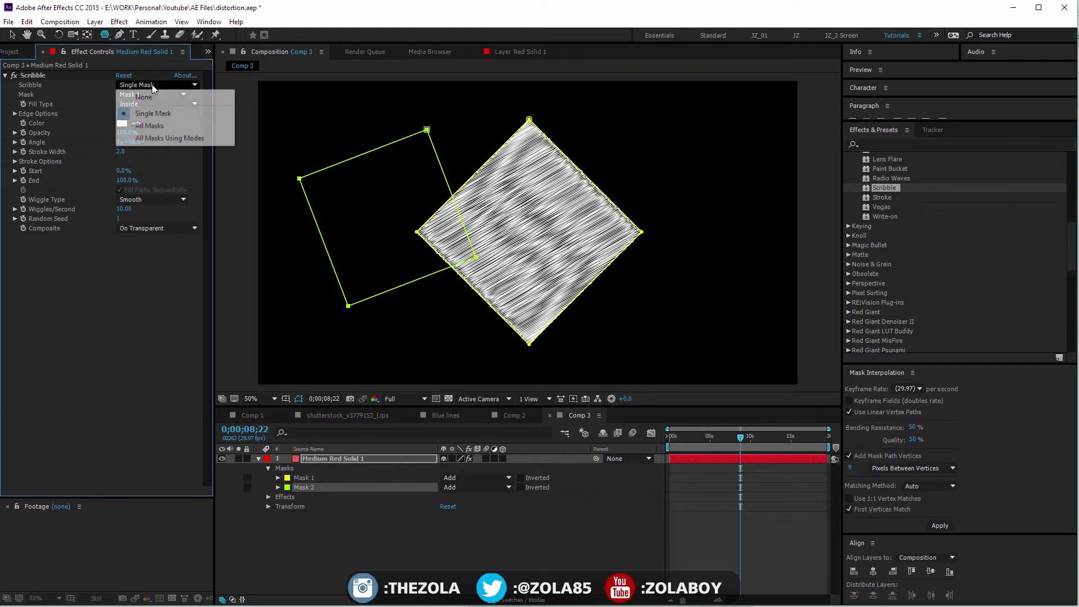
pyautogui.click(168, 138)
# Step: Test the Intersect mode on Mask 2, and delete Mask 2 from the solid
pyautogui.click(494, 489)
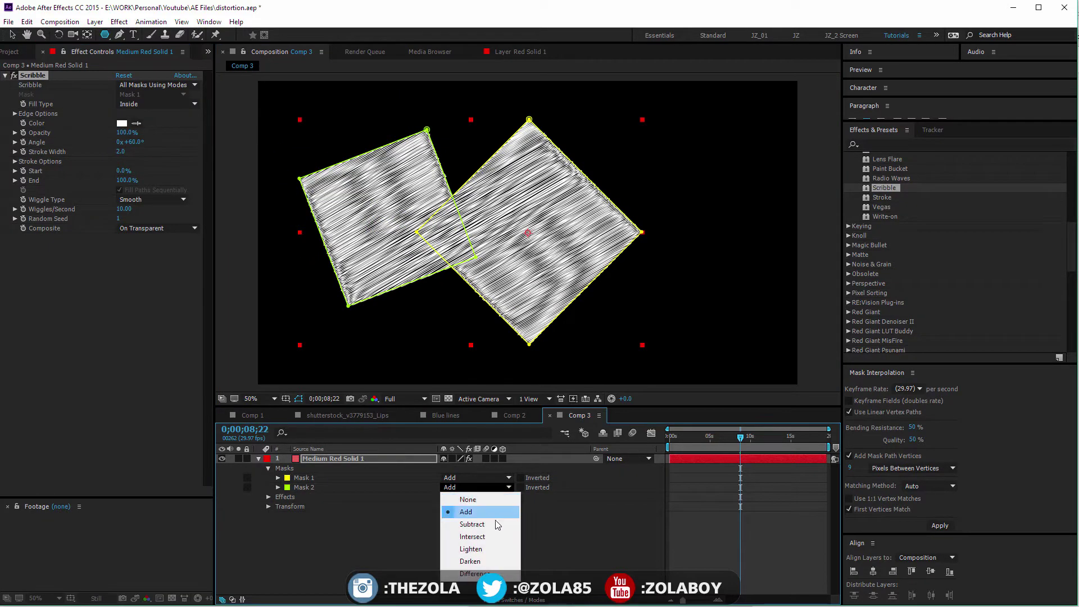
pyautogui.click(478, 537)
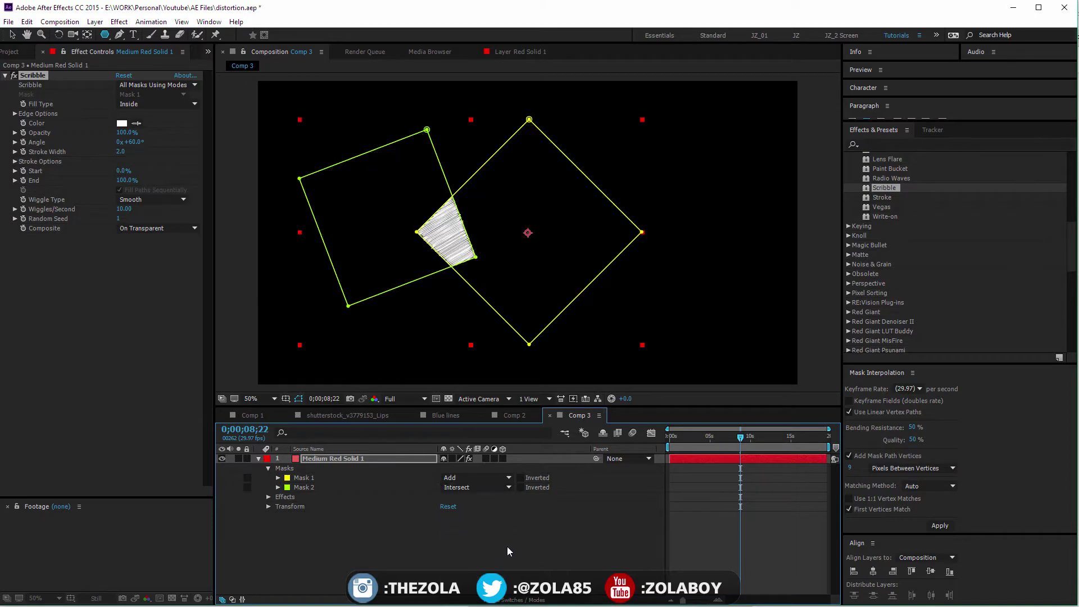
pyautogui.click(470, 525)
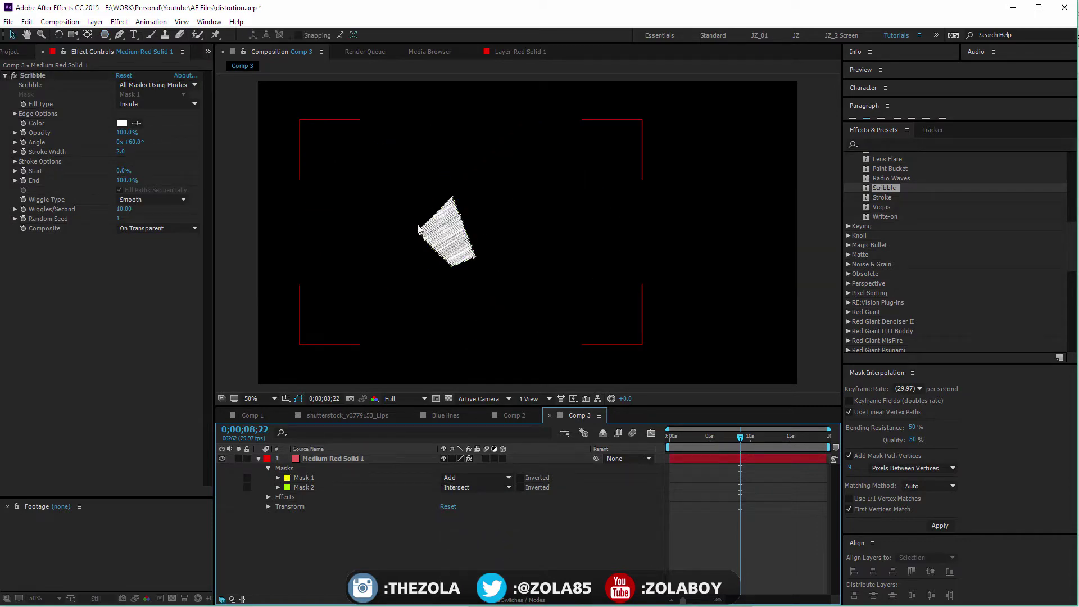
pyautogui.click(372, 489)
pyautogui.press('Delete')
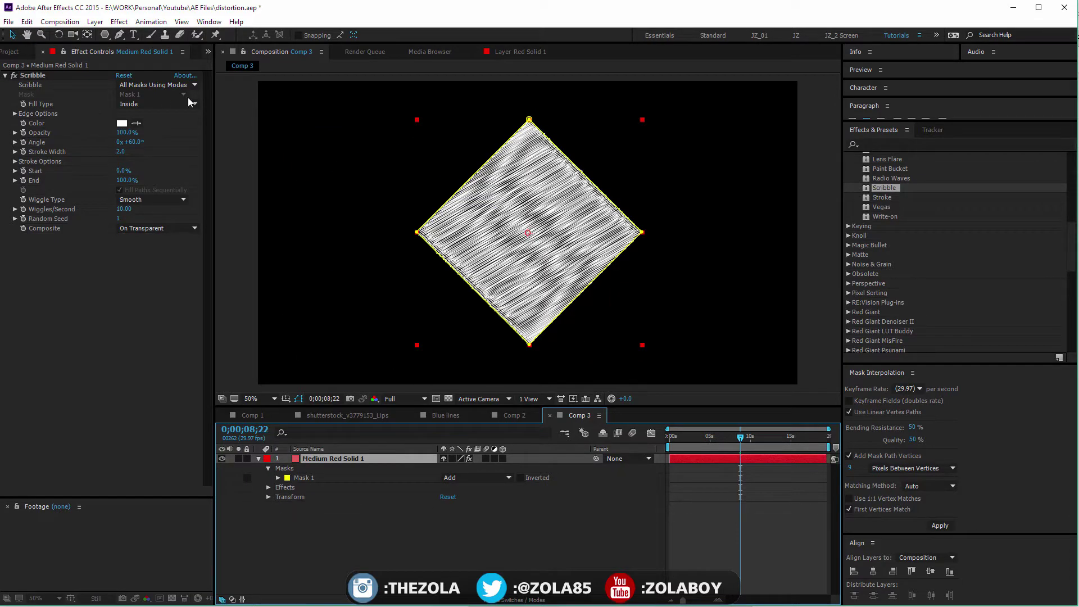
# Step: Try the Centered Edge, Inside Edge, Outside Edge and Right Edge fill types, and return the fill type to Inside
pyautogui.click(168, 102)
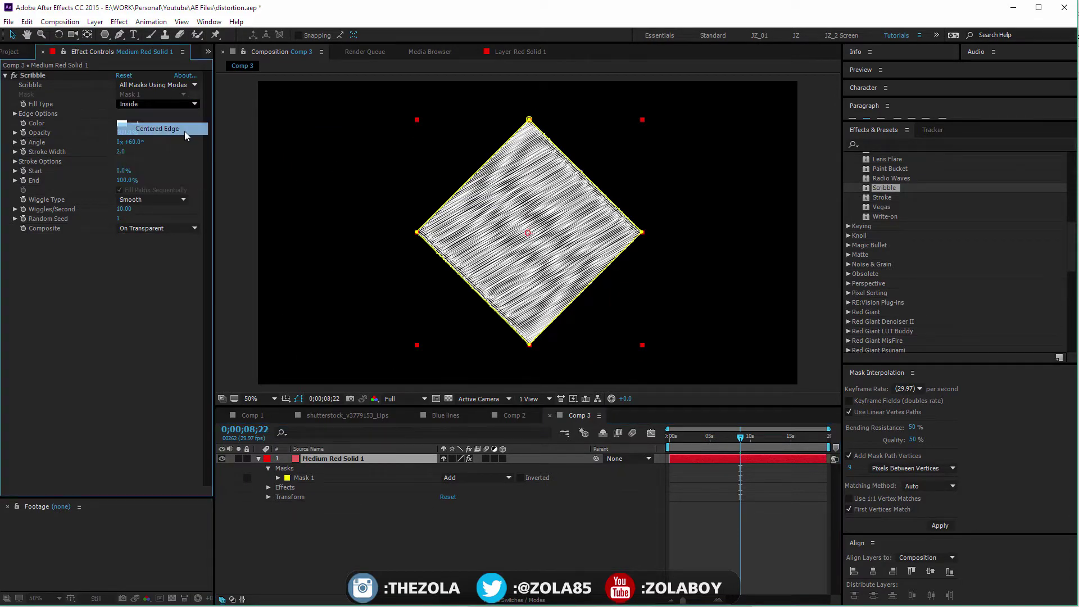
pyautogui.click(184, 130)
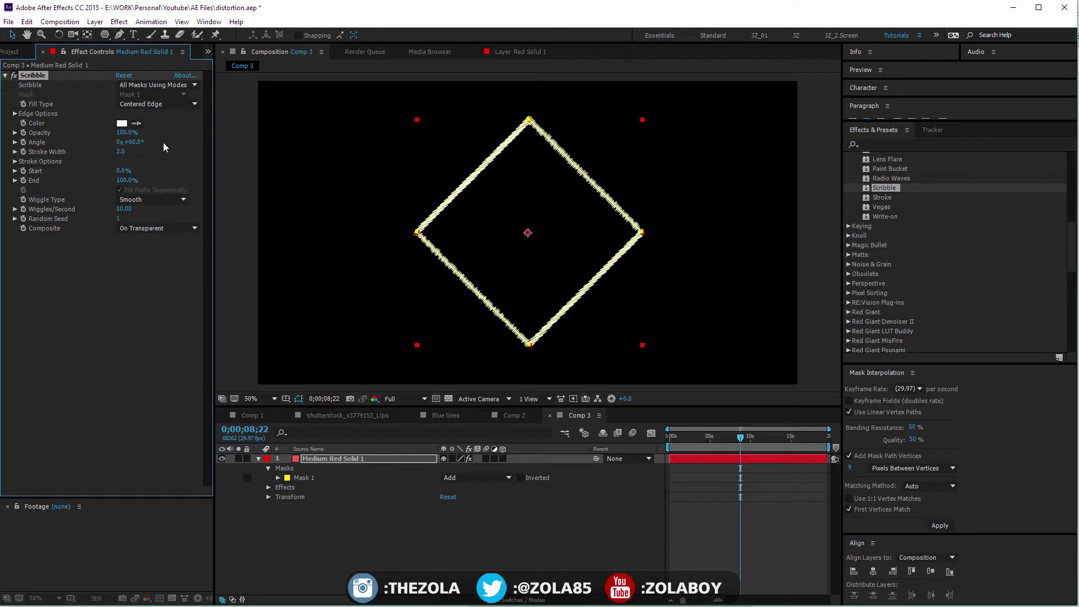
pyautogui.click(161, 105)
pyautogui.click(180, 141)
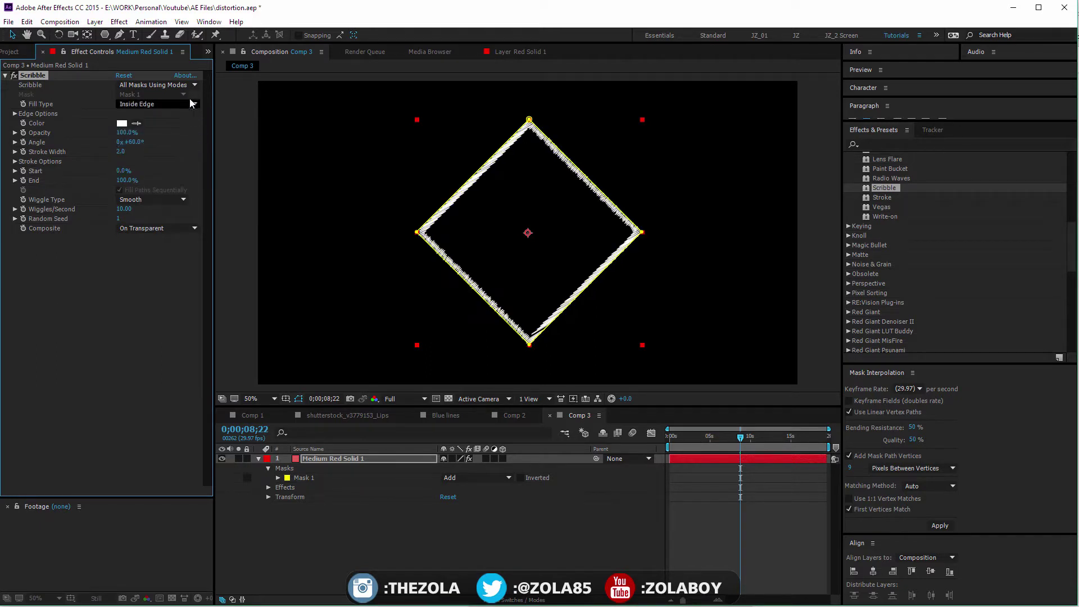
pyautogui.click(166, 105)
pyautogui.click(179, 154)
pyautogui.click(187, 105)
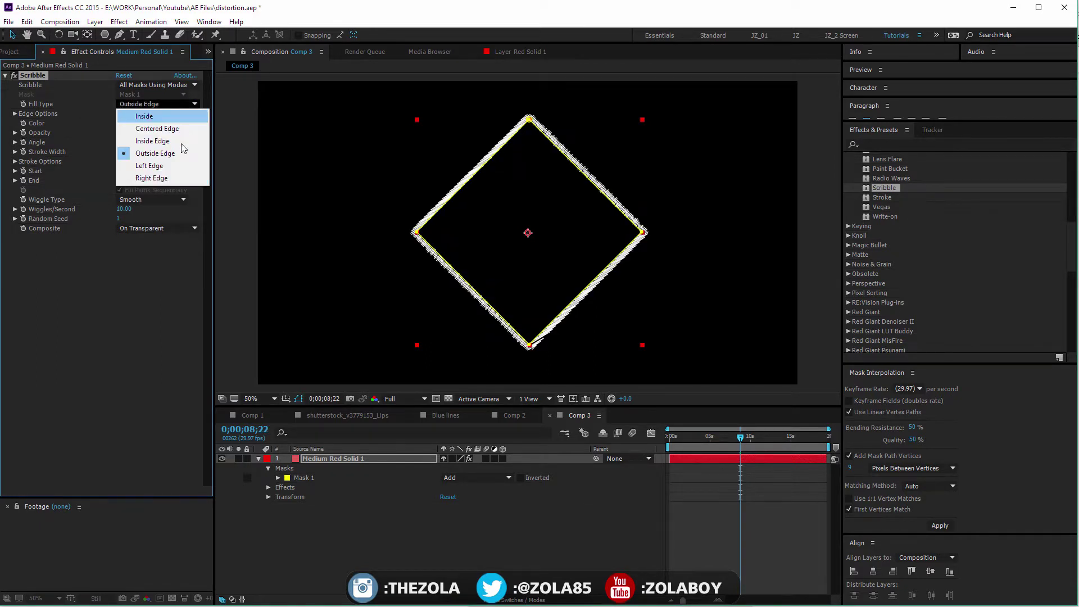
pyautogui.click(179, 179)
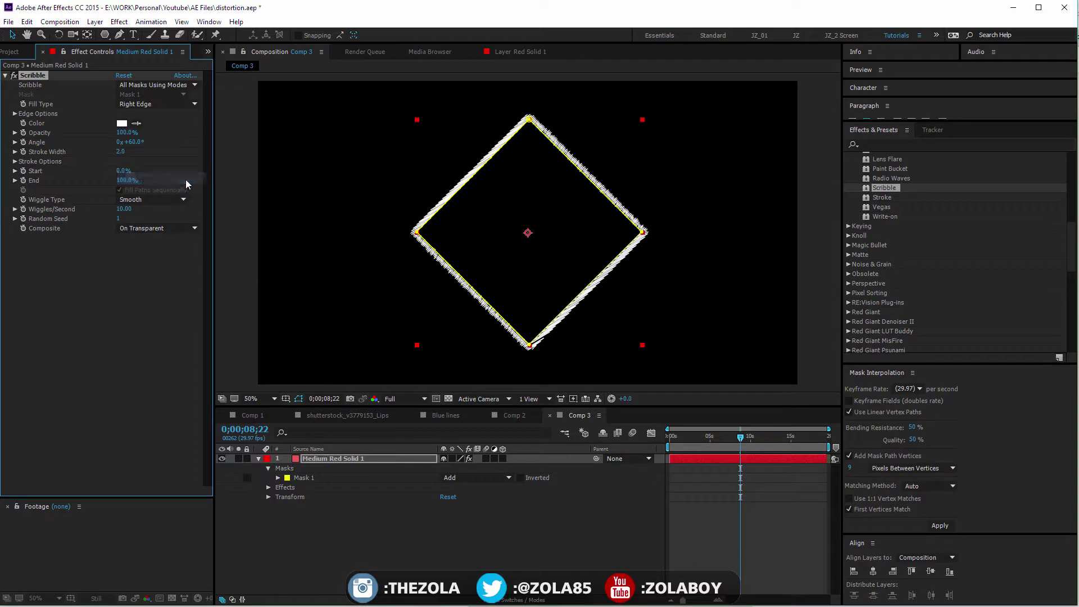
pyautogui.click(154, 105)
pyautogui.click(166, 117)
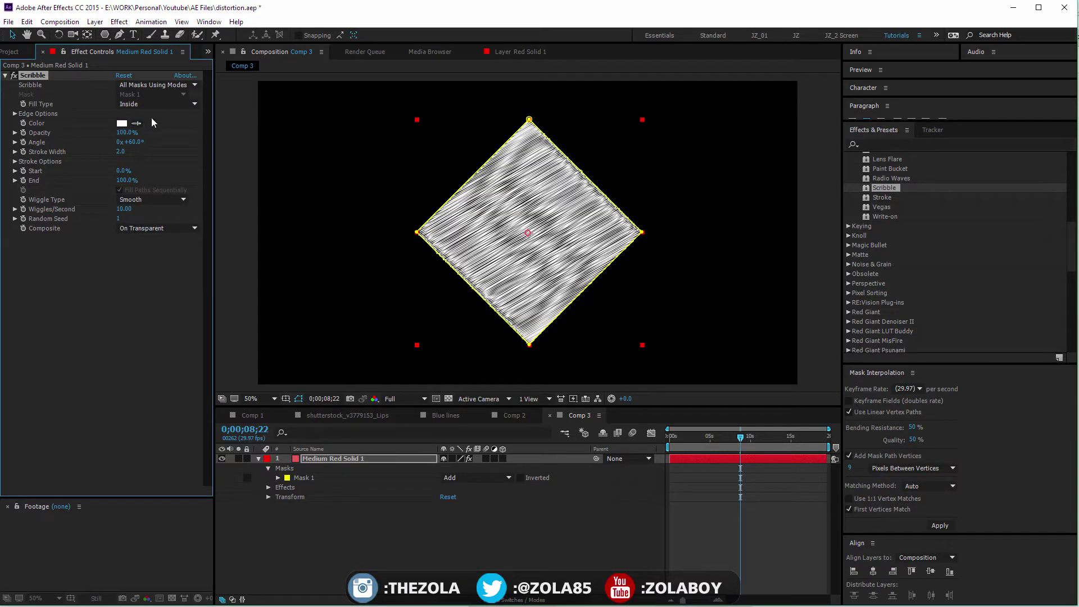
# Step: Set the scribble's angle to 22°, stroke width to 2.6, end to 63% and wiggle type to Jumpy
pyautogui.moveTo(129, 134)
pyautogui.mouseDown()
pyautogui.moveTo(113, 144)
pyautogui.moveTo(144, 158)
pyautogui.moveTo(128, 162)
pyautogui.moveTo(132, 179)
pyautogui.moveTo(88, 196)
pyautogui.moveTo(123, 179)
pyautogui.moveTo(92, 199)
pyautogui.moveTo(112, 191)
pyautogui.mouseUp()
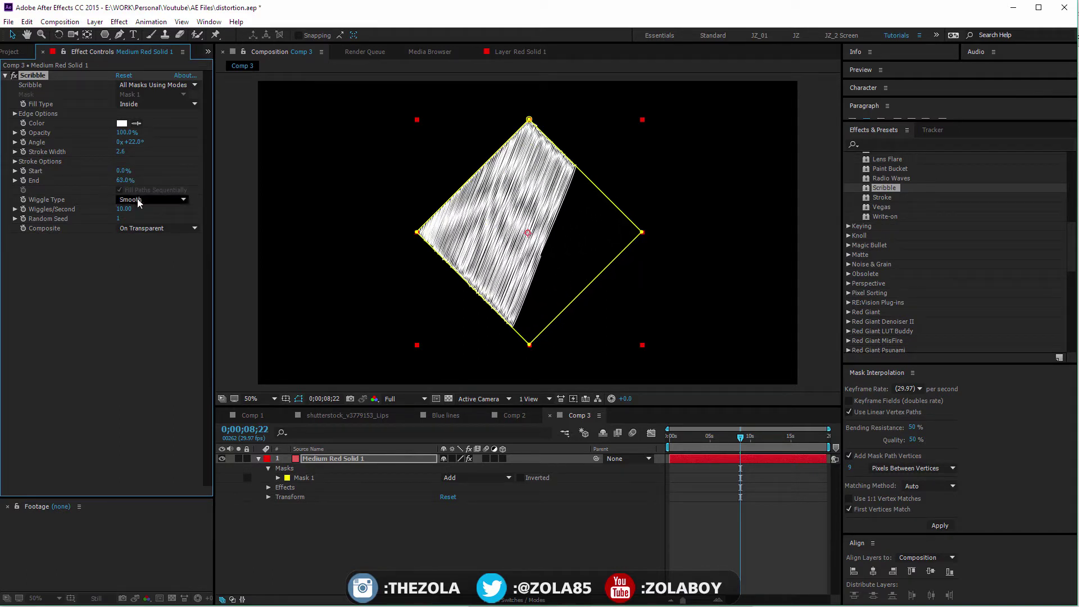
pyautogui.click(152, 200)
pyautogui.click(162, 221)
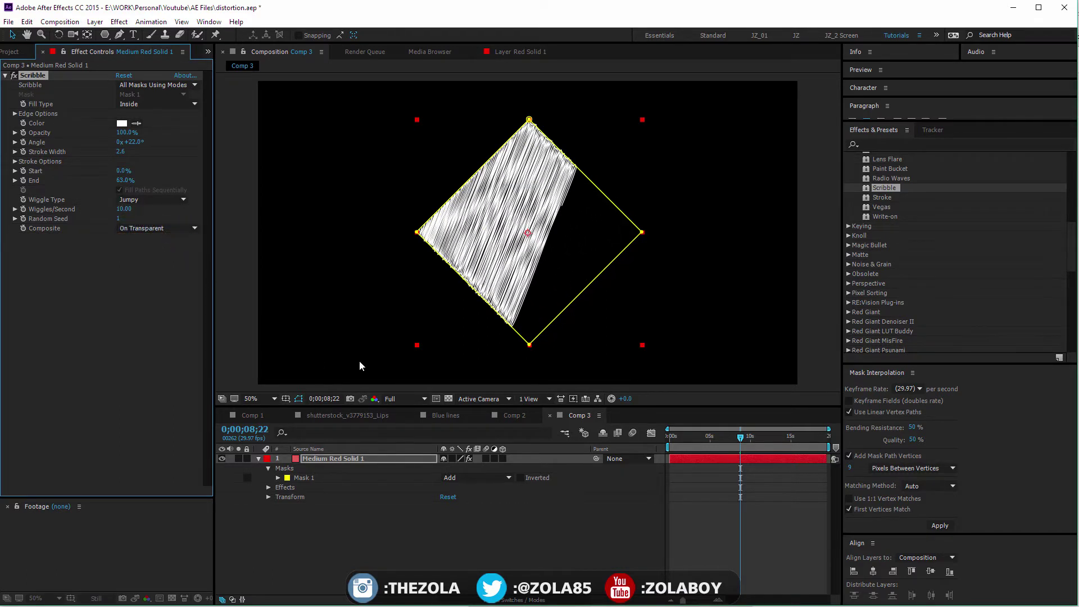
# Step: Shorten Comp 3's work area to the first three seconds and play the Jumpy scribble animation
pyautogui.press('=')
pyautogui.press('=')
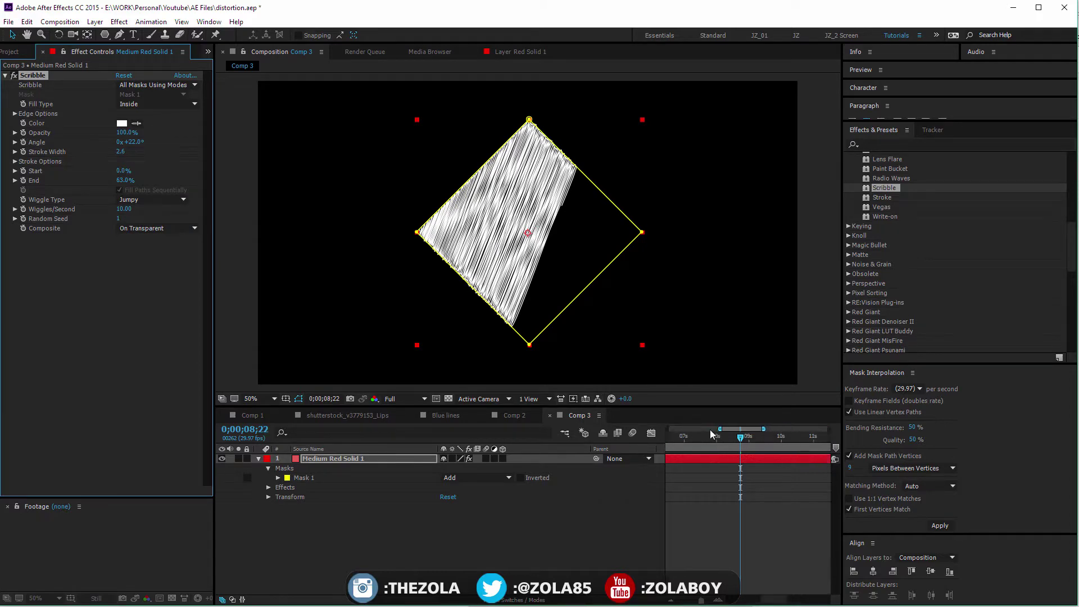
pyautogui.moveTo(708, 437); pyautogui.dragTo(663, 444)
pyautogui.press('space')
pyautogui.moveTo(798, 506); pyautogui.dragTo(894, 528)
pyautogui.moveTo(733, 440); pyautogui.dragTo(764, 444)
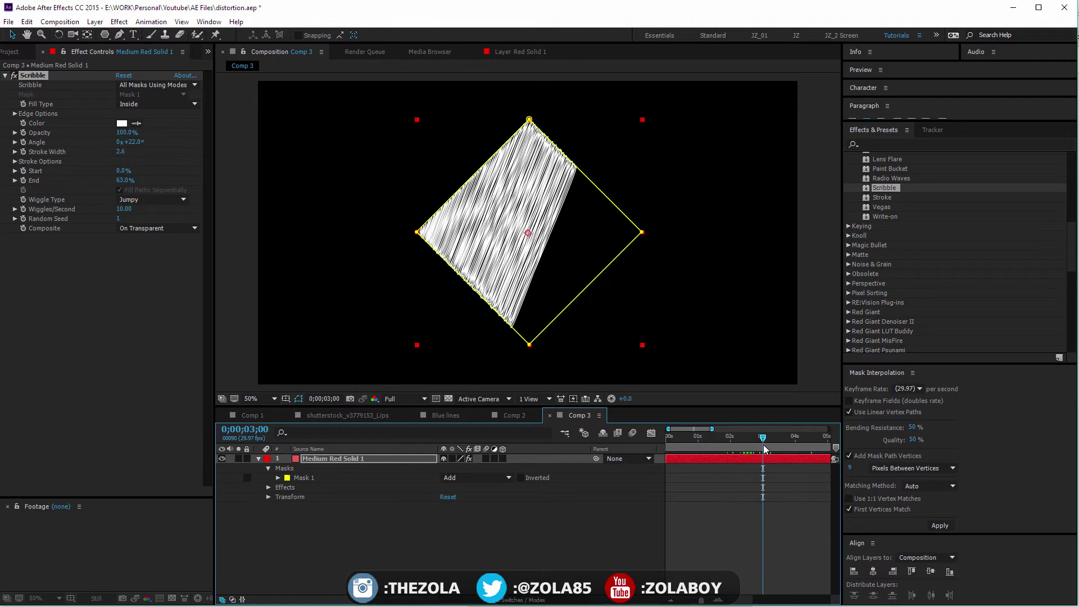
pyautogui.click(791, 478)
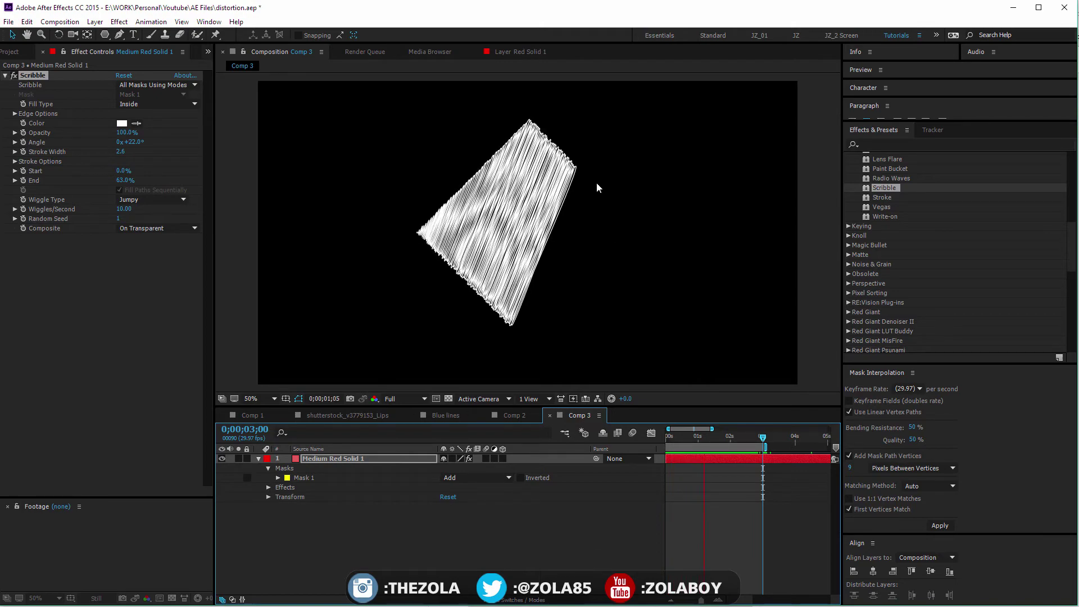
# Step: Compare the Static and Smooth wiggle types during playback, and return the wiggle type to Jumpy
pyautogui.click(160, 200)
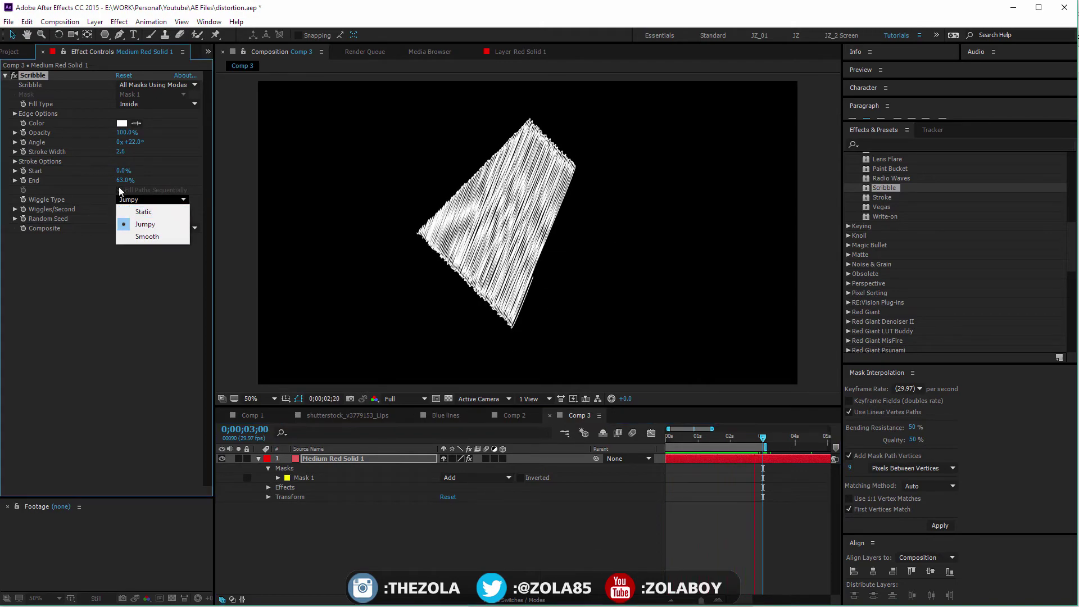
pyautogui.click(145, 211)
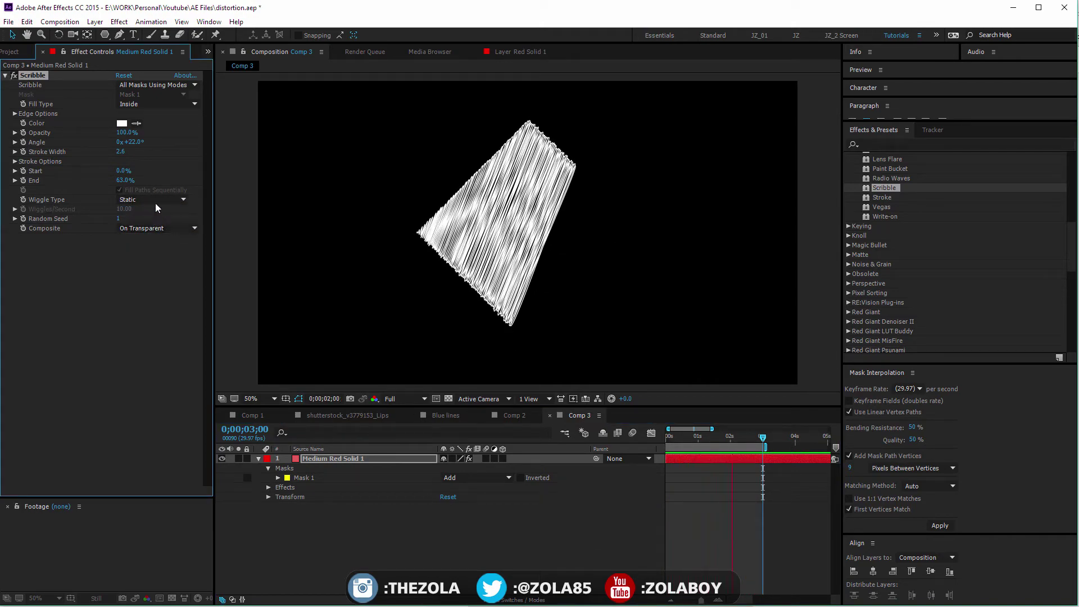
pyautogui.click(156, 200)
pyautogui.click(153, 237)
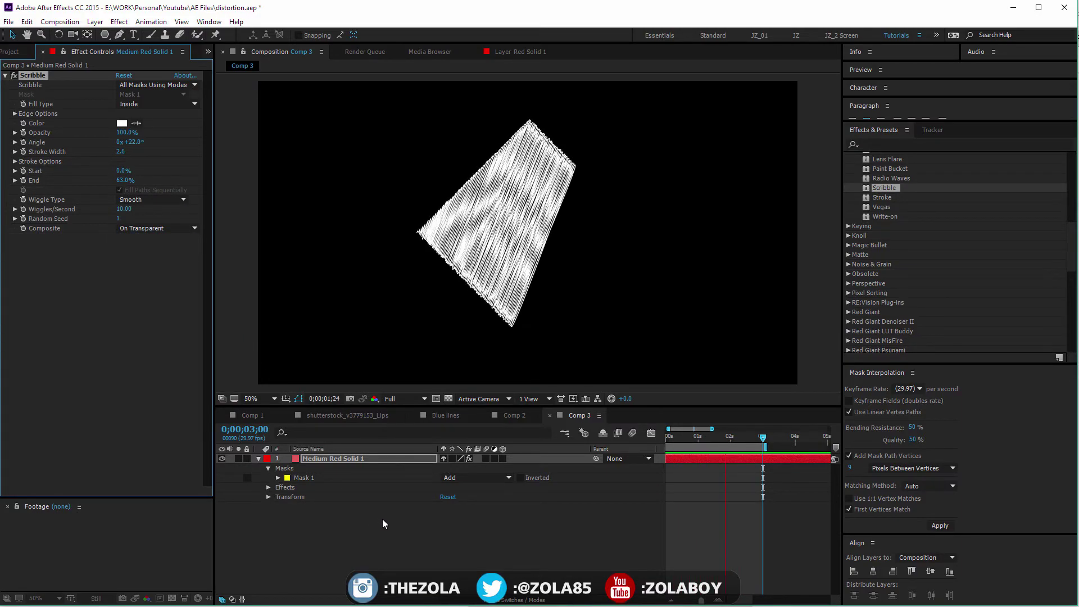
pyautogui.click(130, 200)
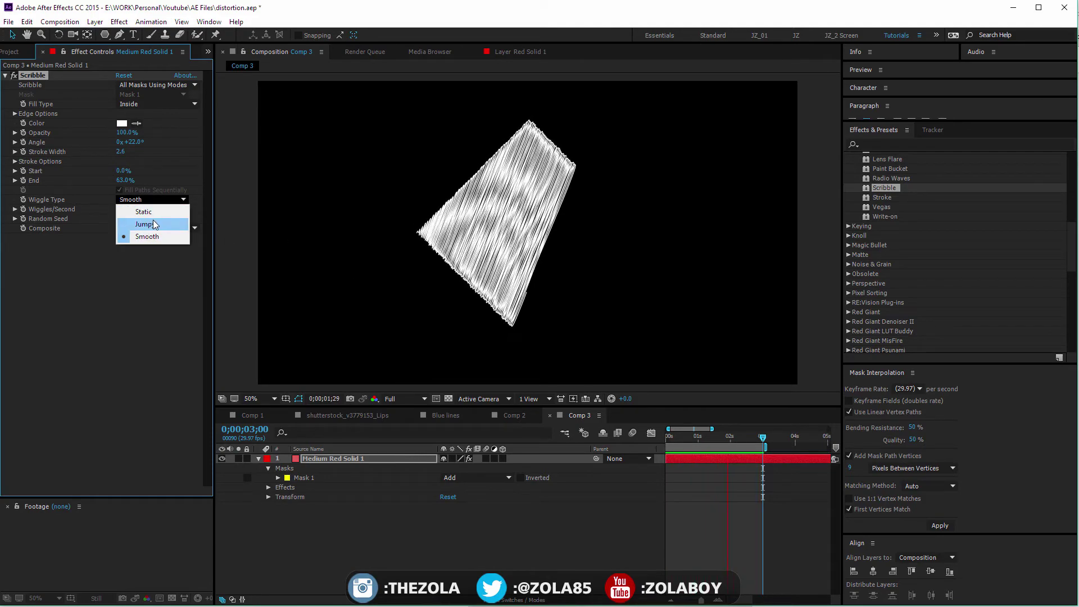
pyautogui.click(144, 211)
pyautogui.click(149, 201)
pyautogui.click(145, 223)
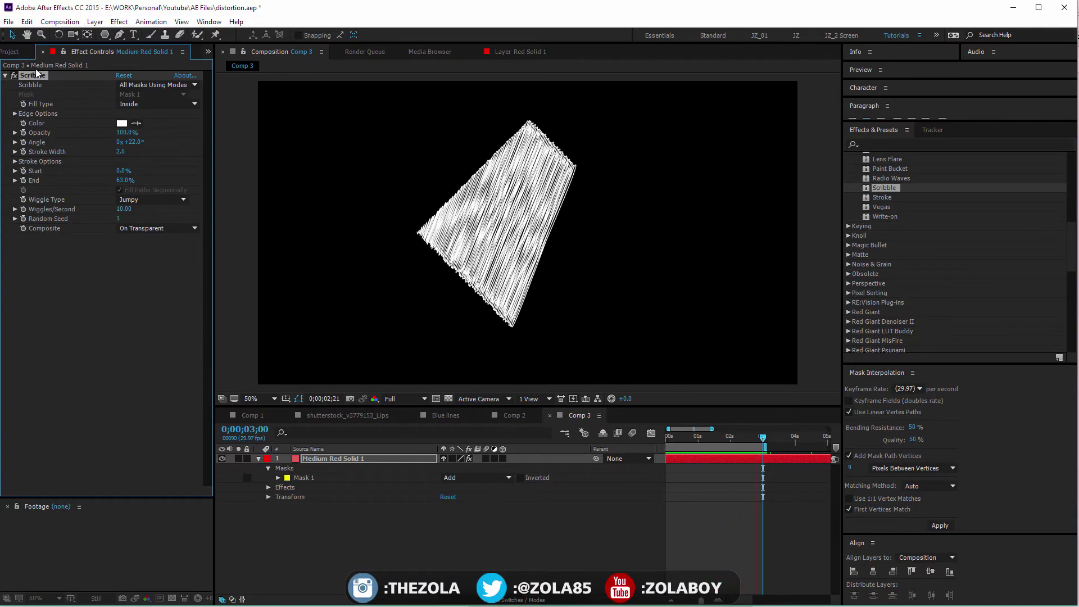
# Step: Move the scribbled solid from Comp 3 into the shutterstock_v3779153_Lips composition, above the lips footage
pyautogui.click(561, 535)
pyautogui.click(683, 433)
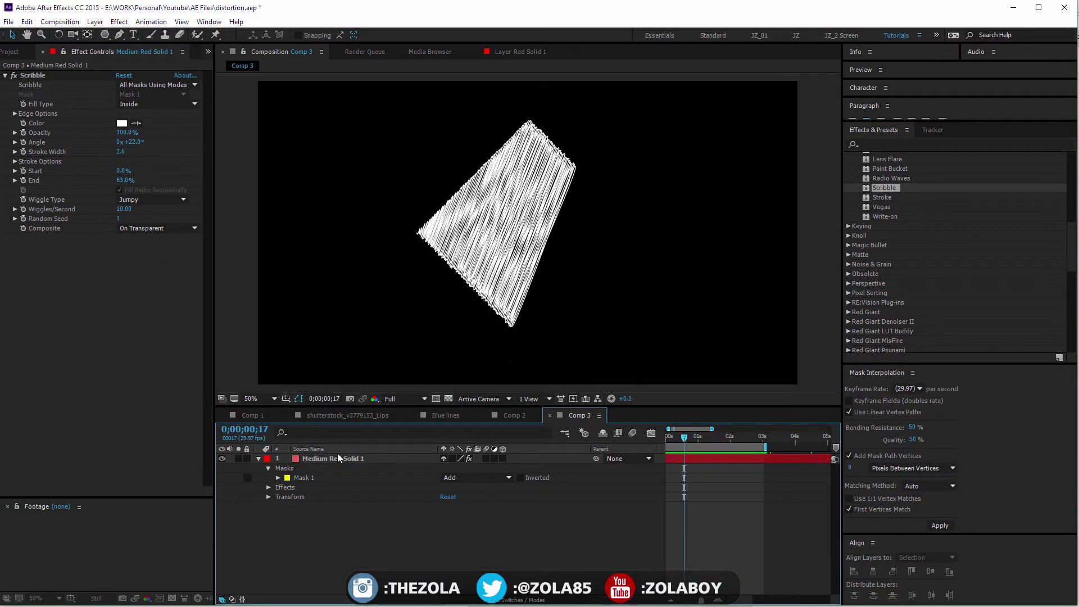
pyautogui.click(495, 276)
pyautogui.click(345, 416)
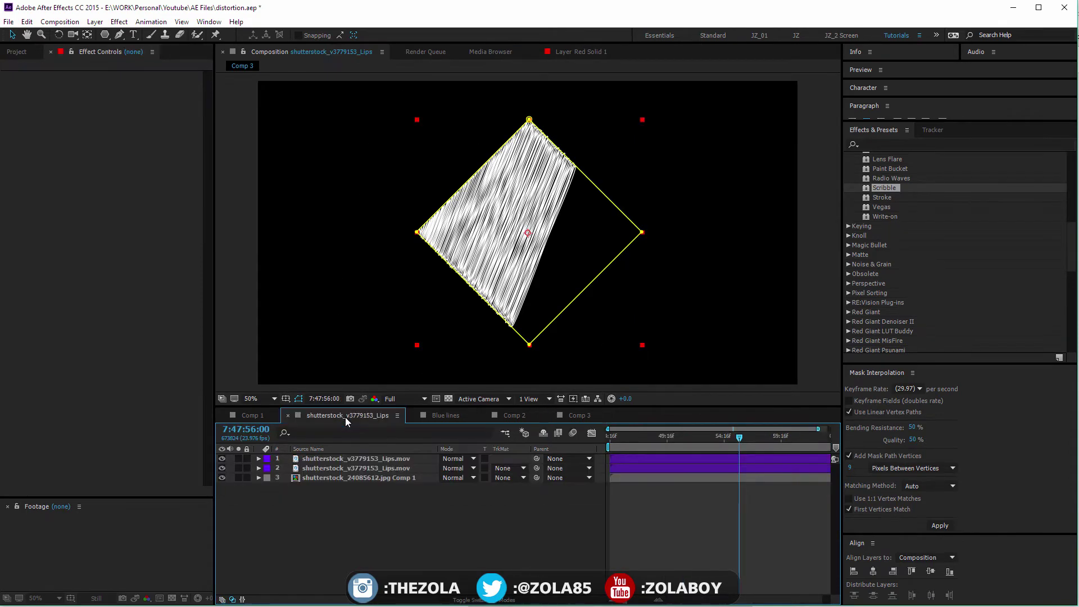
pyautogui.click(580, 415)
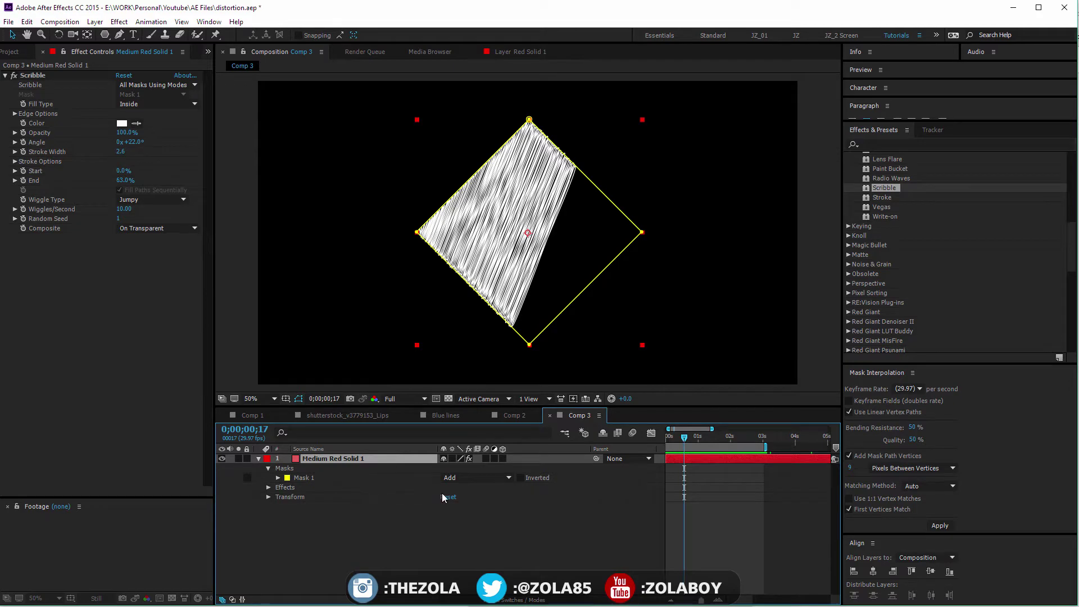
pyautogui.click(367, 414)
pyautogui.hotkey('ctrl', 'v')
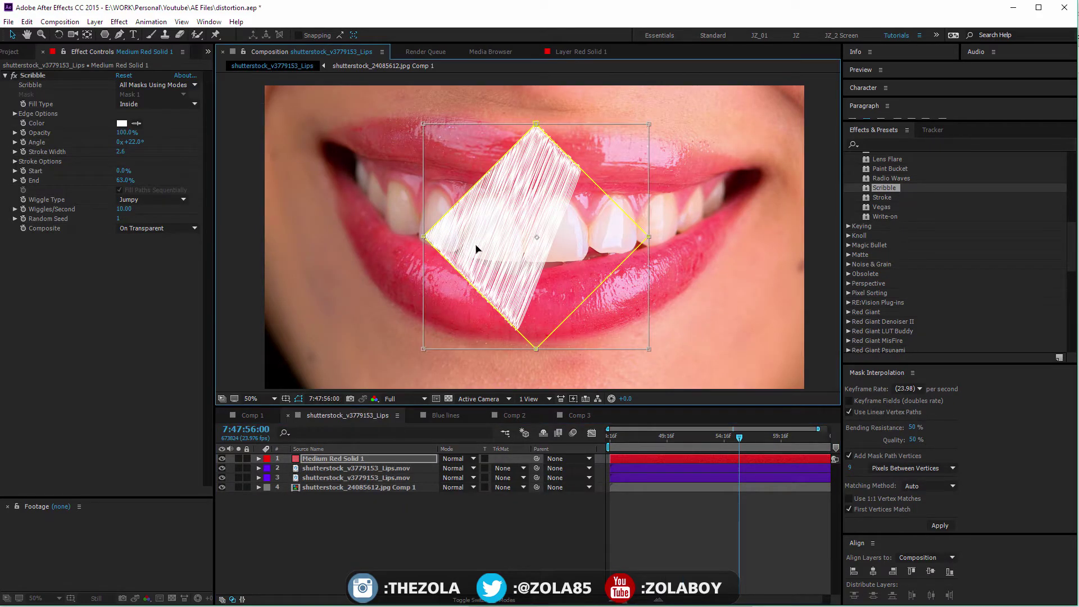
# Step: Replace the solid's diamond mask with a full-frame rectangular mask and set the scribble's end to 100%
pyautogui.press('Delete')
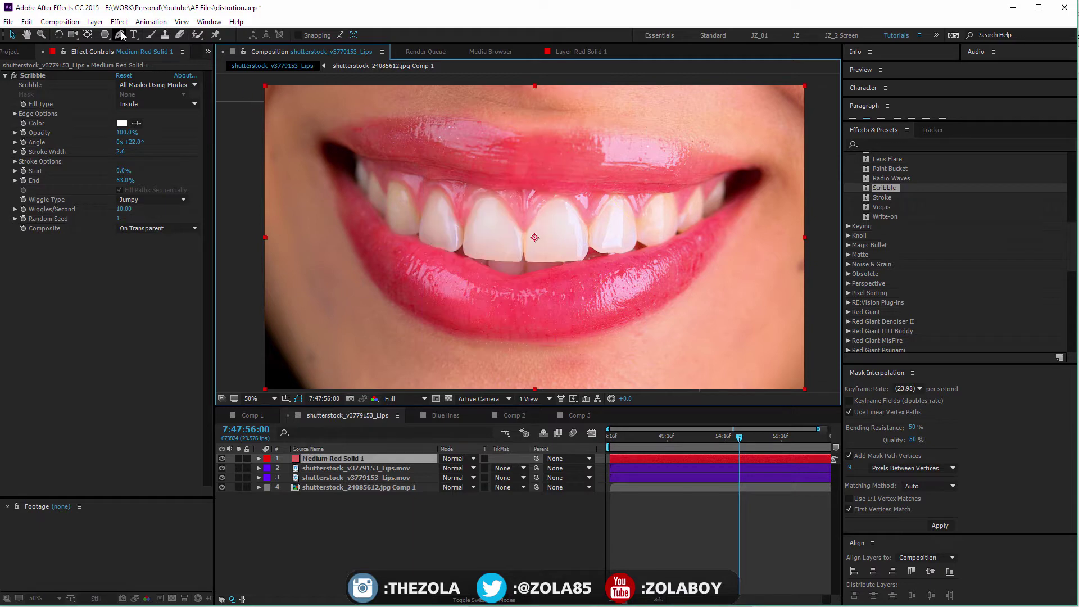
pyautogui.click(104, 38)
pyautogui.click(140, 35)
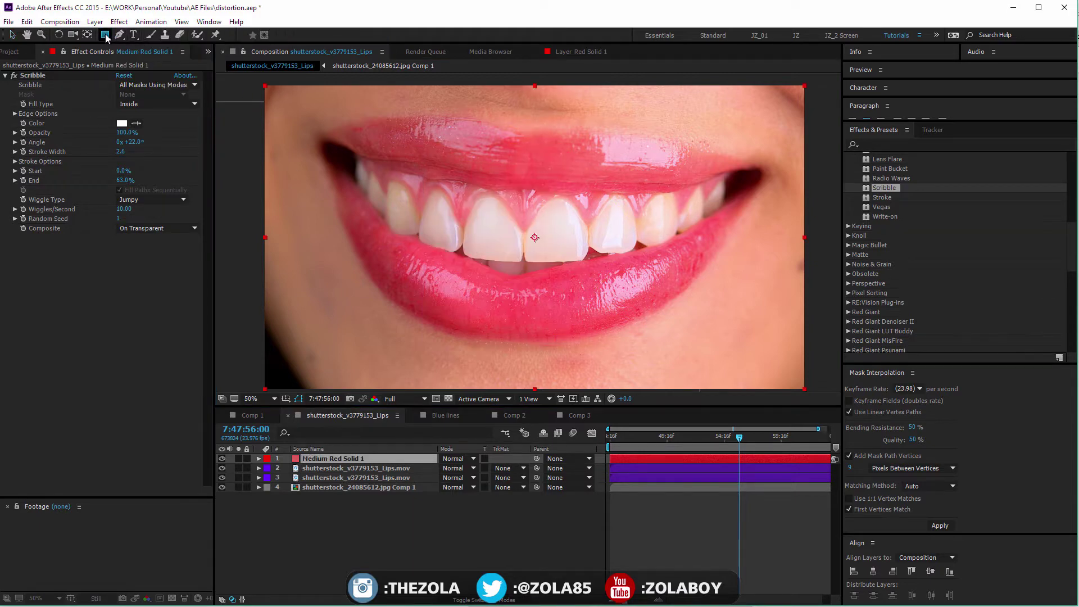
pyautogui.doubleClick(106, 36)
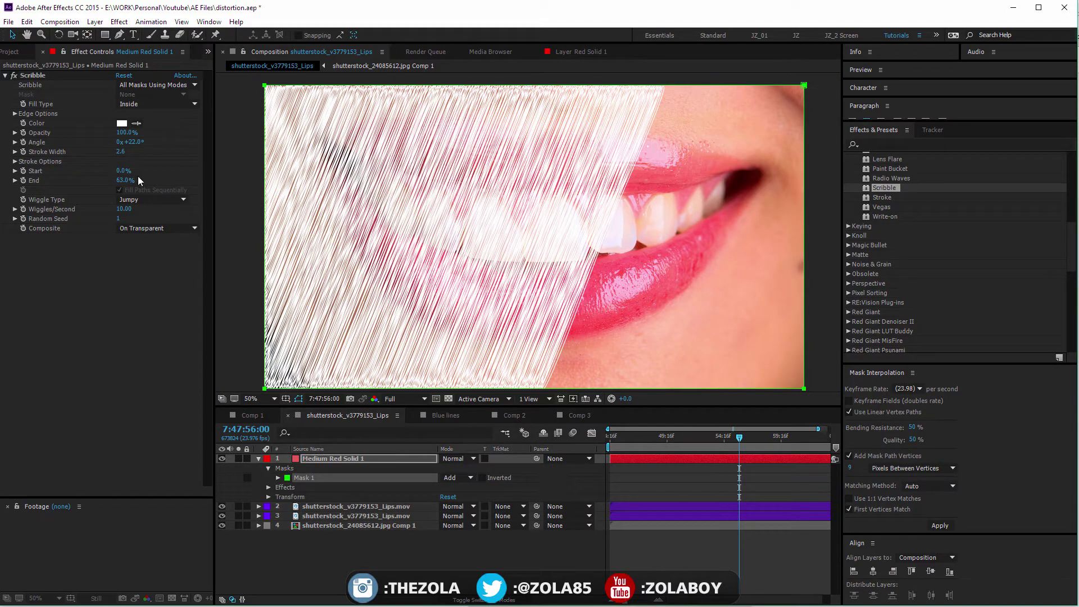
pyautogui.moveTo(138, 180); pyautogui.dragTo(193, 180)
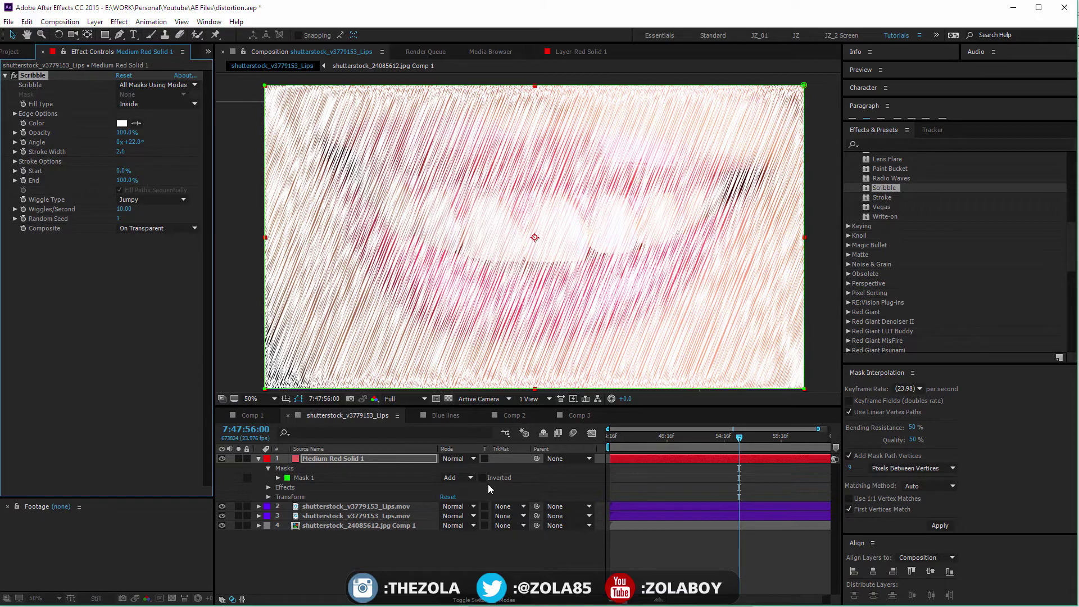
# Step: Try the solid in Overlay blending mode, and cycle through the other modes to Multiply
pyautogui.click(458, 459)
pyautogui.click(495, 597)
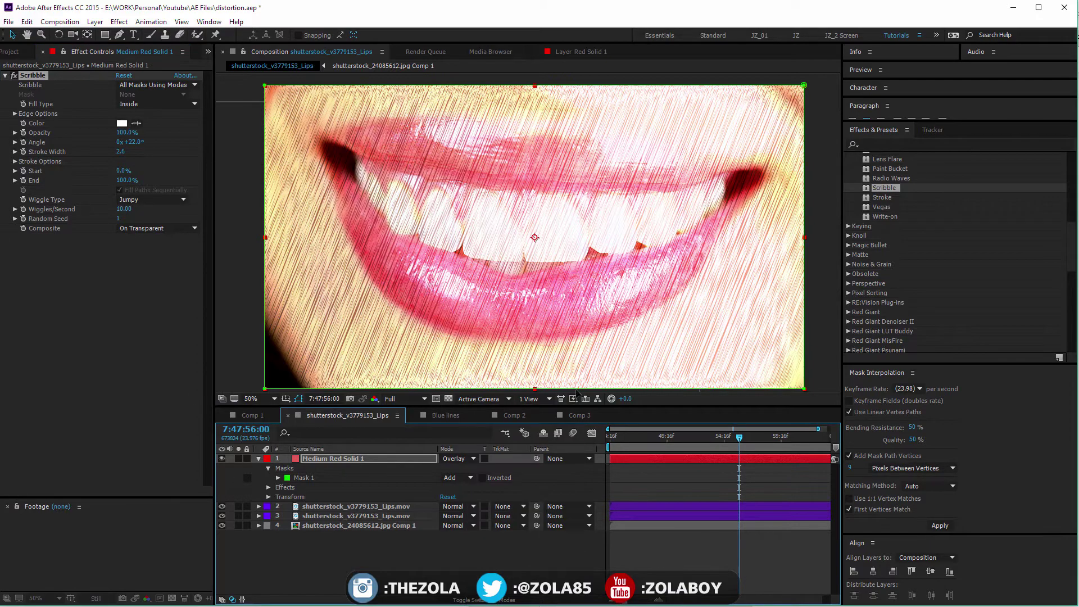
pyautogui.hotkey('shift', '-')
pyautogui.hotkey('shift', '-')
pyautogui.hotkey('shift', '-')
pyautogui.hotkey('shift', '-')
pyautogui.hotkey('shift', '-')
pyautogui.hotkey('shift', '-')
pyautogui.hotkey('shift', '-')
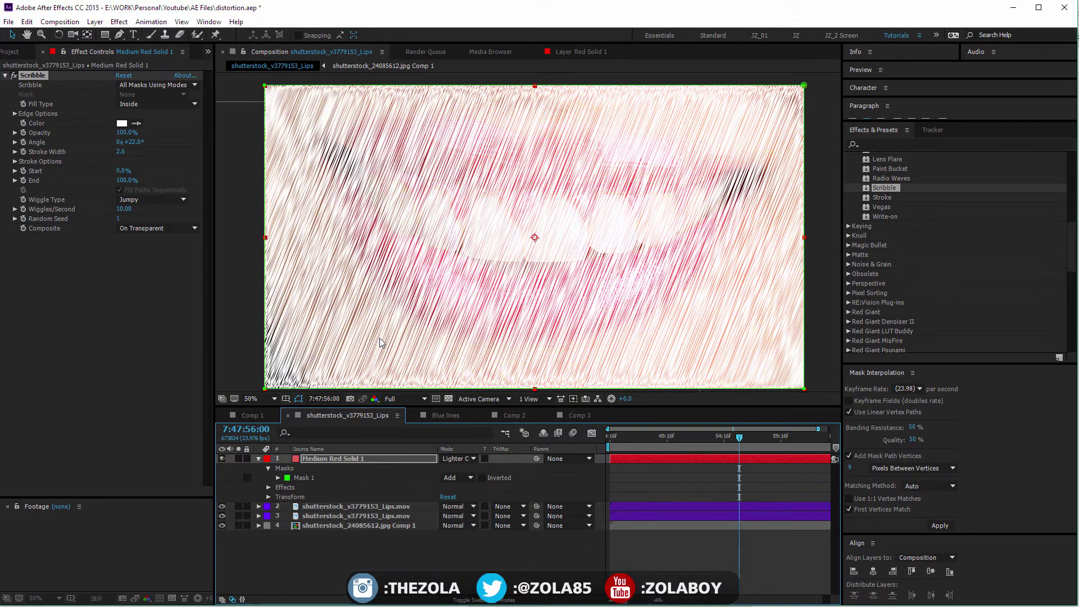
pyautogui.hotkey('shift', '-')
pyautogui.hotkey('shift', '-')
pyautogui.hotkey('shift', '-')
pyautogui.hotkey('shift', '-')
pyautogui.hotkey('shift', '-')
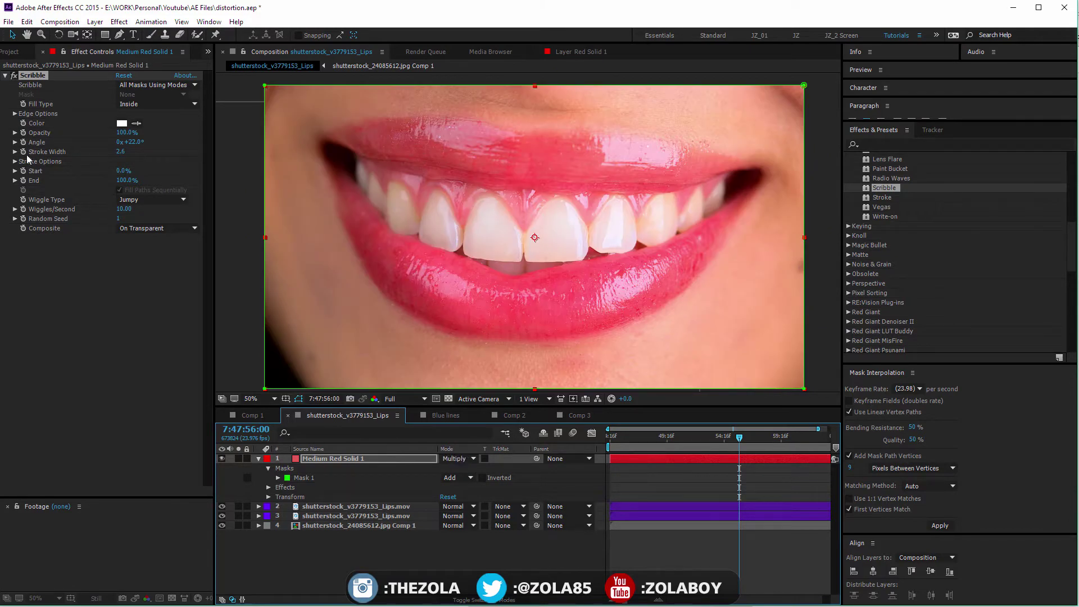
# Step: Change the scribble's color to dark gray 464646 and set the solid's blending mode to Soft Light
pyautogui.click(121, 123)
pyautogui.moveTo(337, 420)
pyautogui.mouseDown()
pyautogui.moveTo(245, 450)
pyautogui.moveTo(198, 496)
pyautogui.mouseUp()
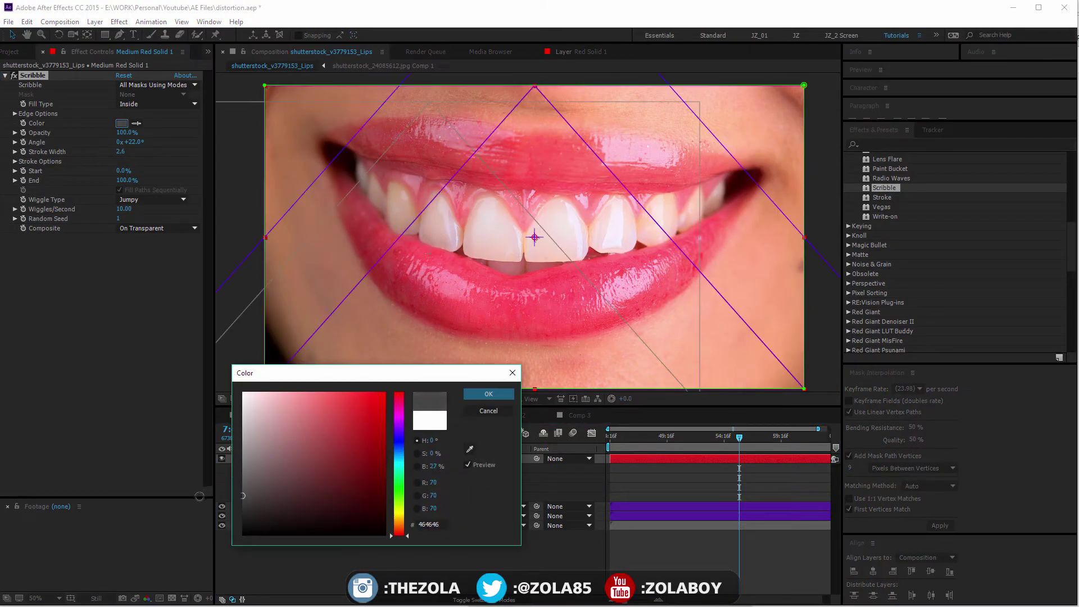
pyautogui.click(489, 394)
pyautogui.click(471, 459)
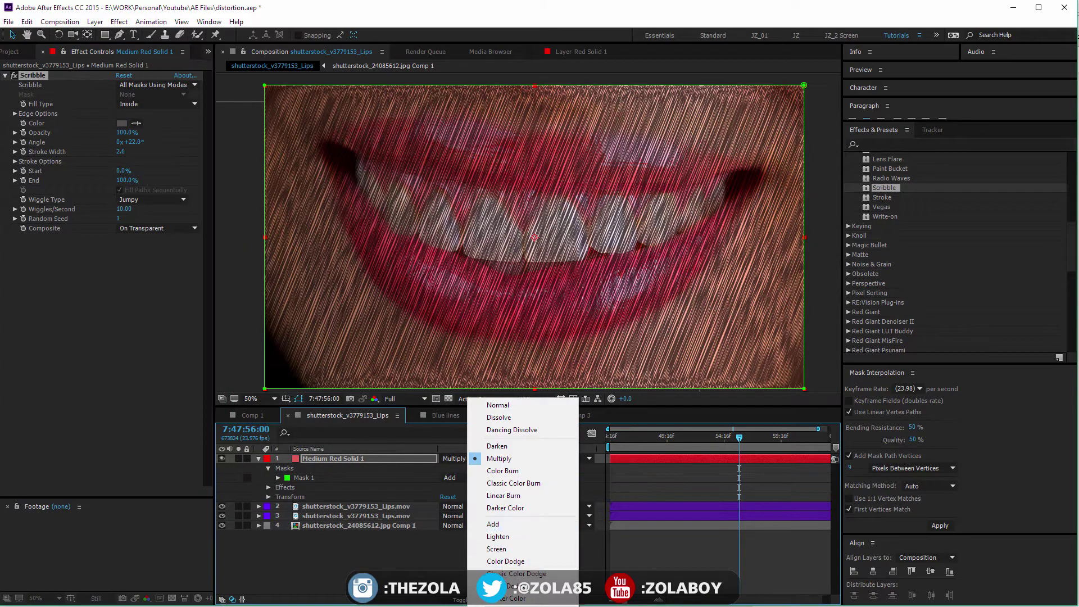
pyautogui.click(500, 606)
# Step: Preview the scribble over the lips footage and place the current time at 7:47:45:01
pyautogui.press('space')
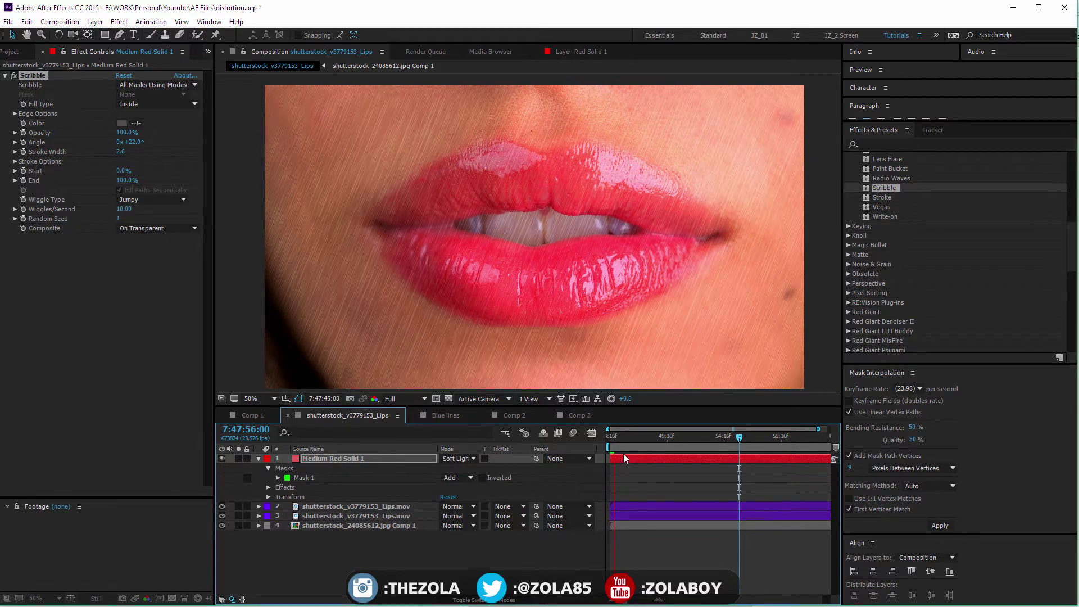
pyautogui.press('space')
pyautogui.moveTo(612, 440); pyautogui.dragTo(615, 440)
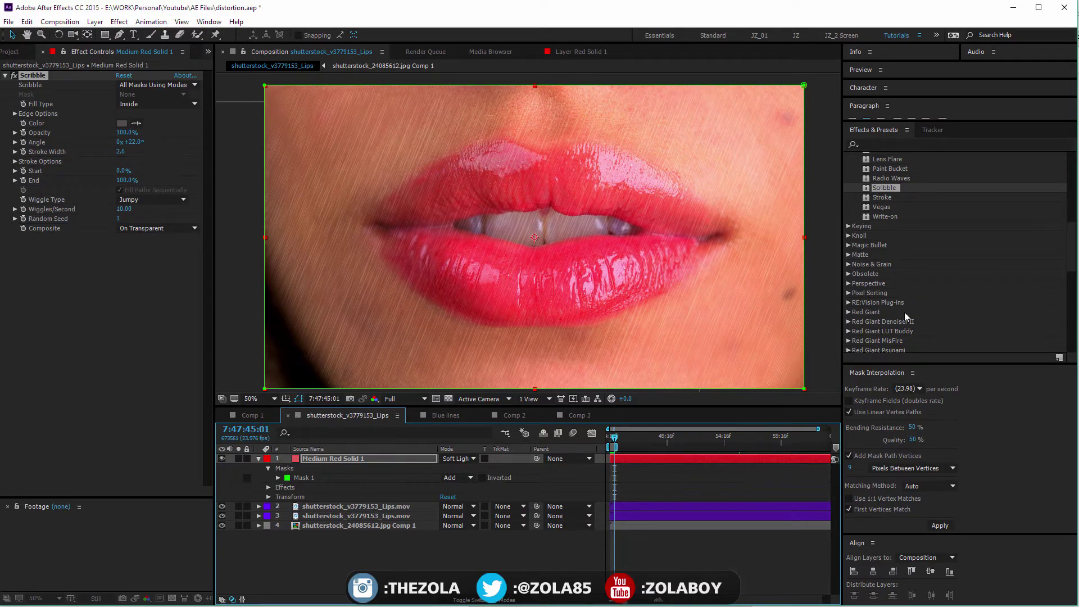
# Step: Add an adjustment layer with the Black & White effect, setting its Reds to 72 and Yellows to 169
pyautogui.hotkey('ctrl', 'alt', 'y')
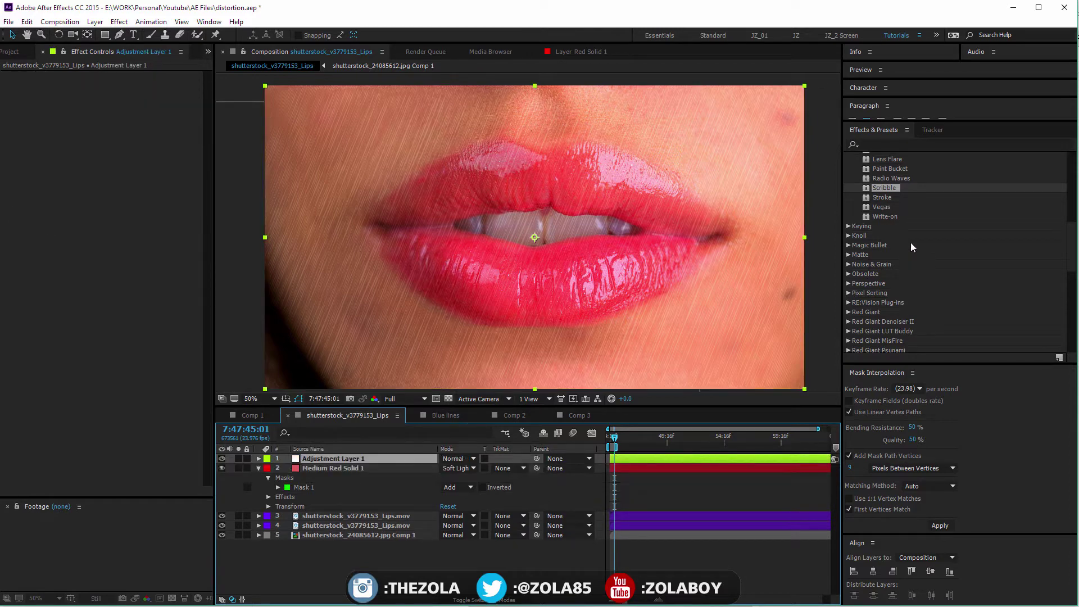
pyautogui.click(896, 145)
pyautogui.write('b')
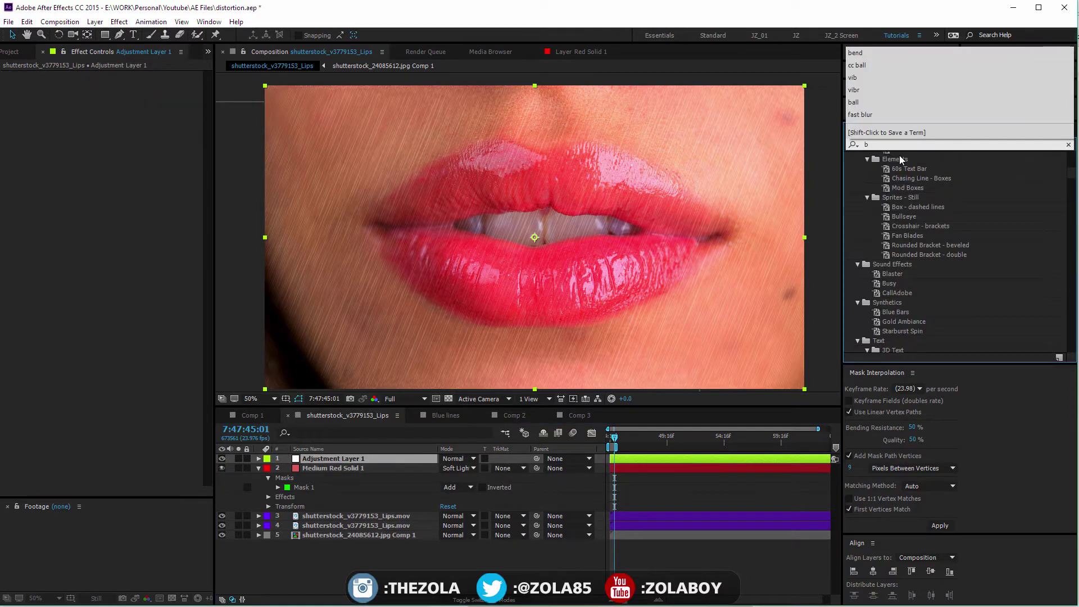
pyautogui.write('lack')
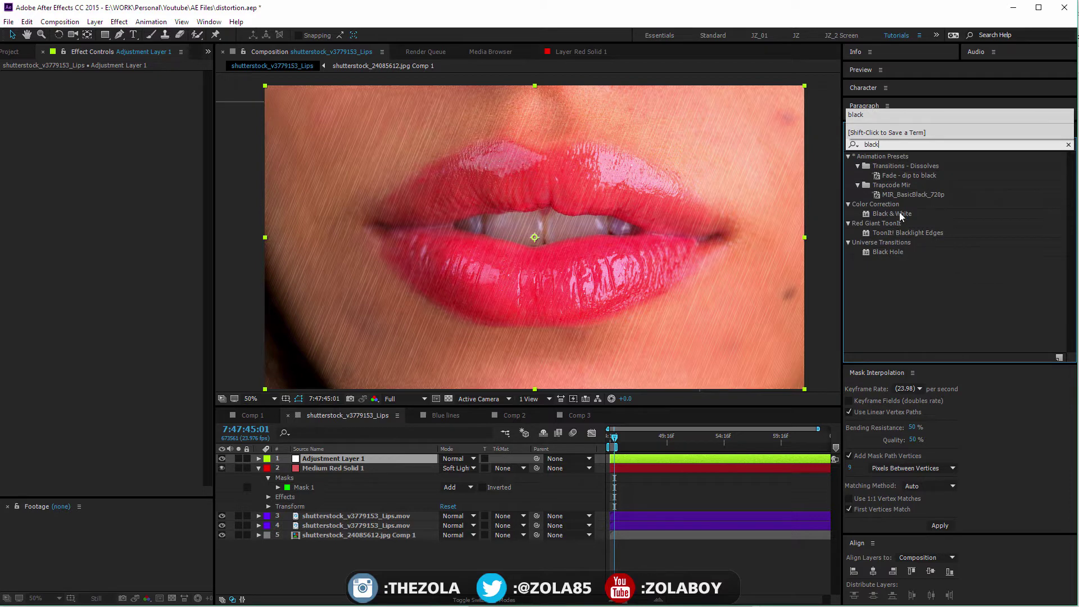
pyautogui.moveTo(899, 215); pyautogui.dragTo(191, 180)
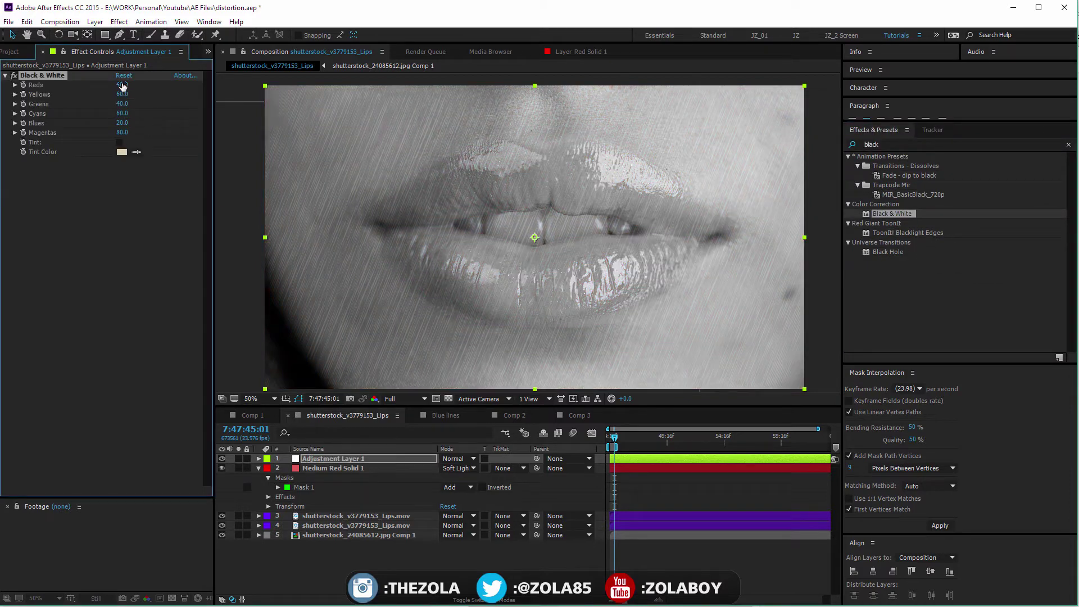
pyautogui.moveTo(123, 86); pyautogui.dragTo(189, 96)
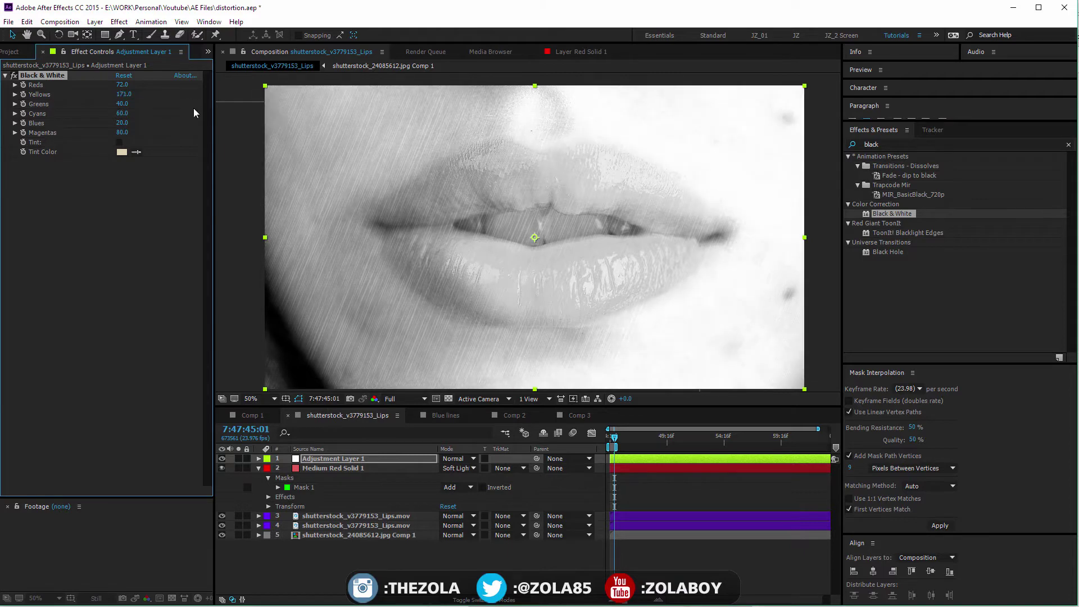
# Step: Apply Curves to the adjustment layer, bend the RGB curve into a steep S shape, and check the look at 7:47:44:23
pyautogui.doubleClick(898, 145)
pyautogui.write('curves')
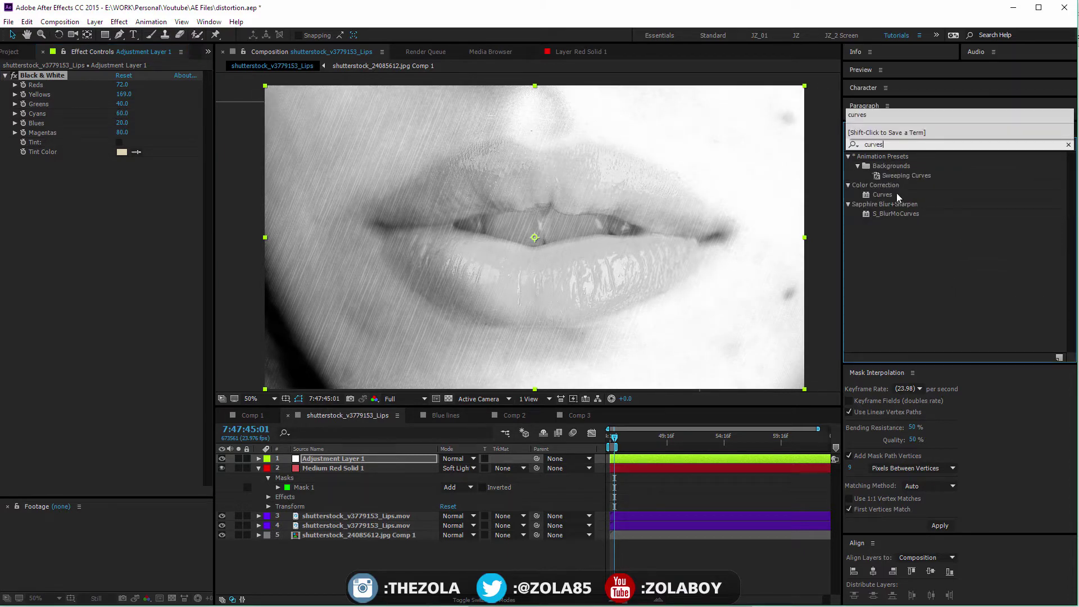
pyautogui.doubleClick(887, 194)
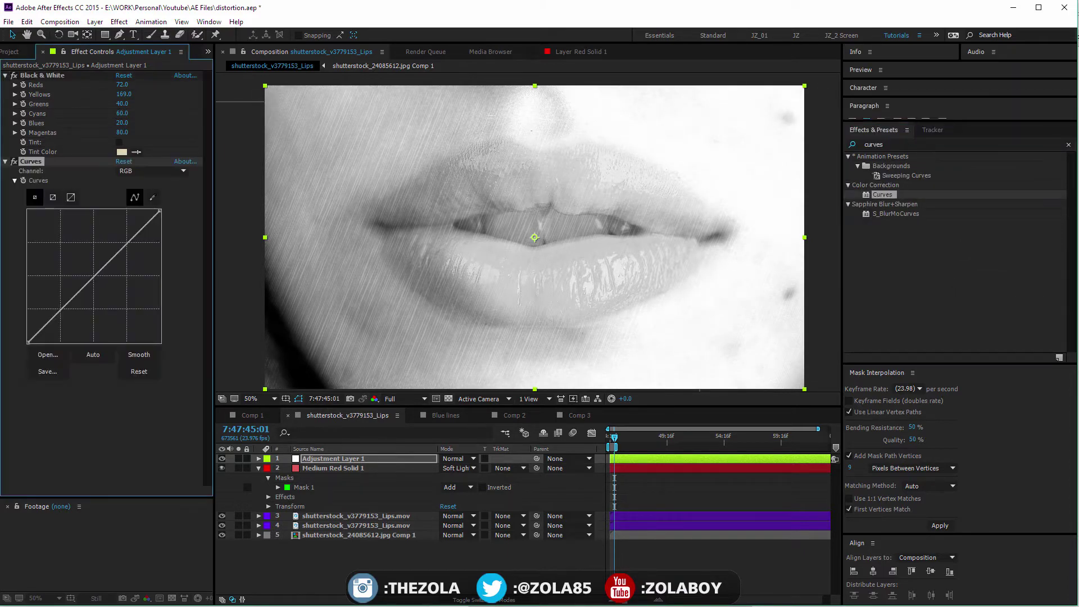
pyautogui.moveTo(64, 303); pyautogui.dragTo(68, 316)
pyautogui.moveTo(95, 273)
pyautogui.mouseDown()
pyautogui.moveTo(90, 239)
pyautogui.moveTo(93, 266)
pyautogui.moveTo(91, 247)
pyautogui.moveTo(92, 256)
pyautogui.mouseUp()
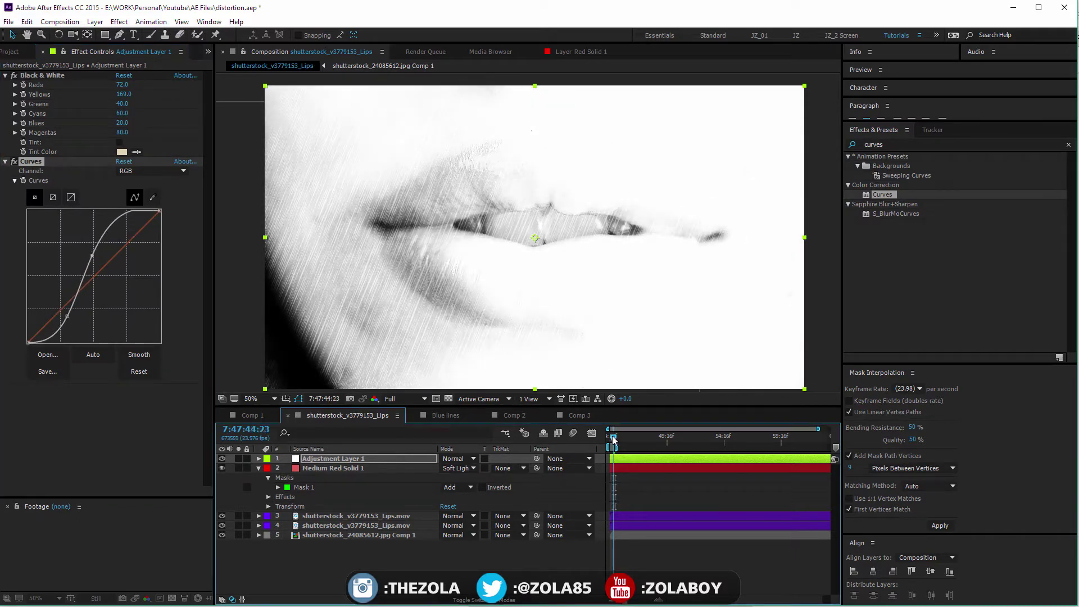
pyautogui.moveTo(614, 443); pyautogui.dragTo(613, 440)
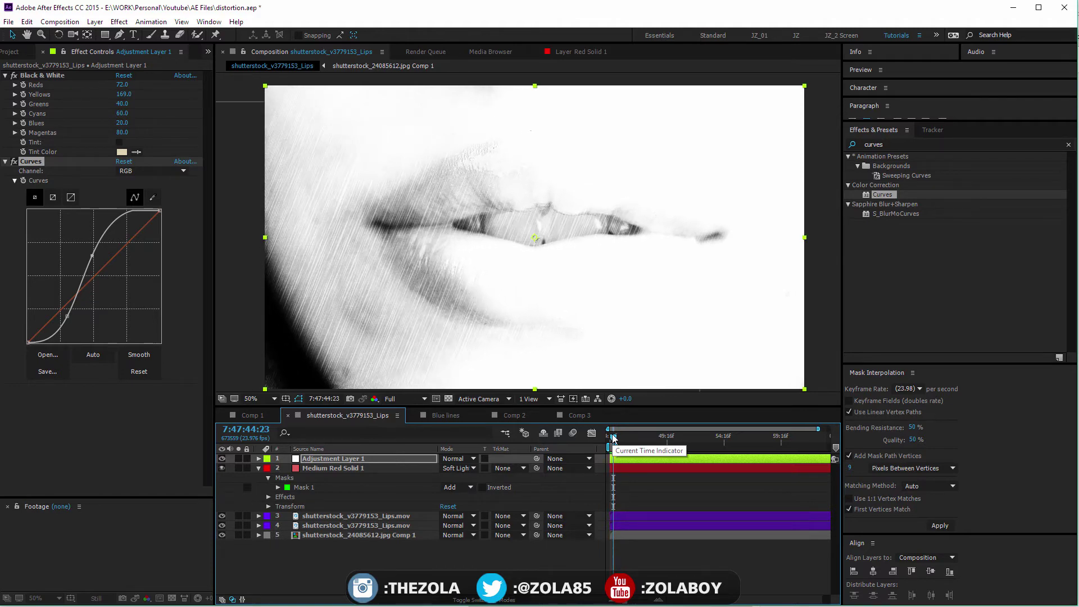
# Step: Show the Scribble effect's settings on the red solid in the lips composition, and return to Comp 3
pyautogui.click(342, 468)
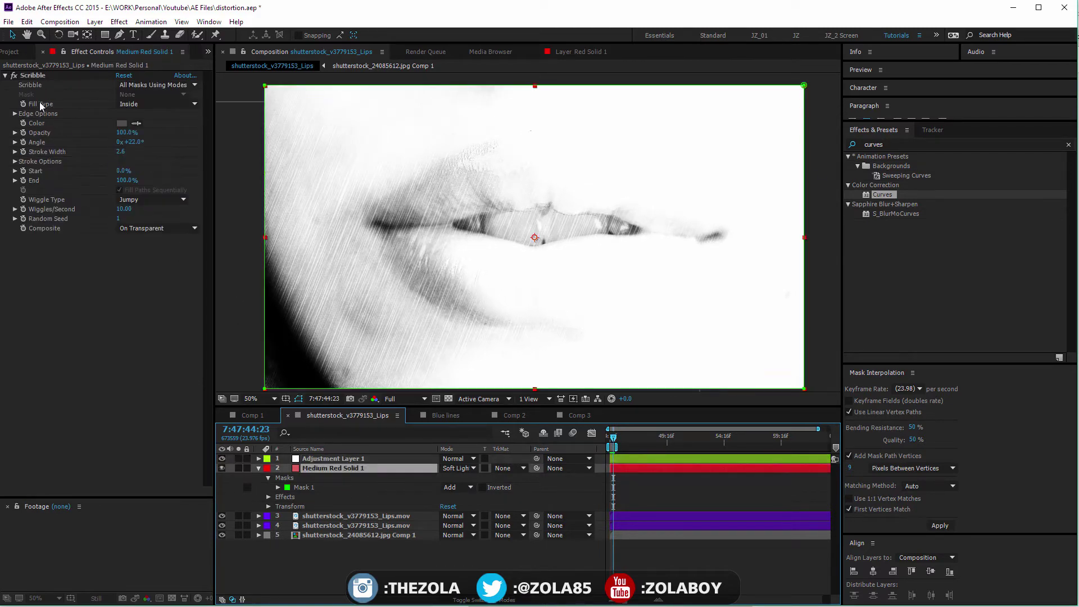
pyautogui.click(35, 78)
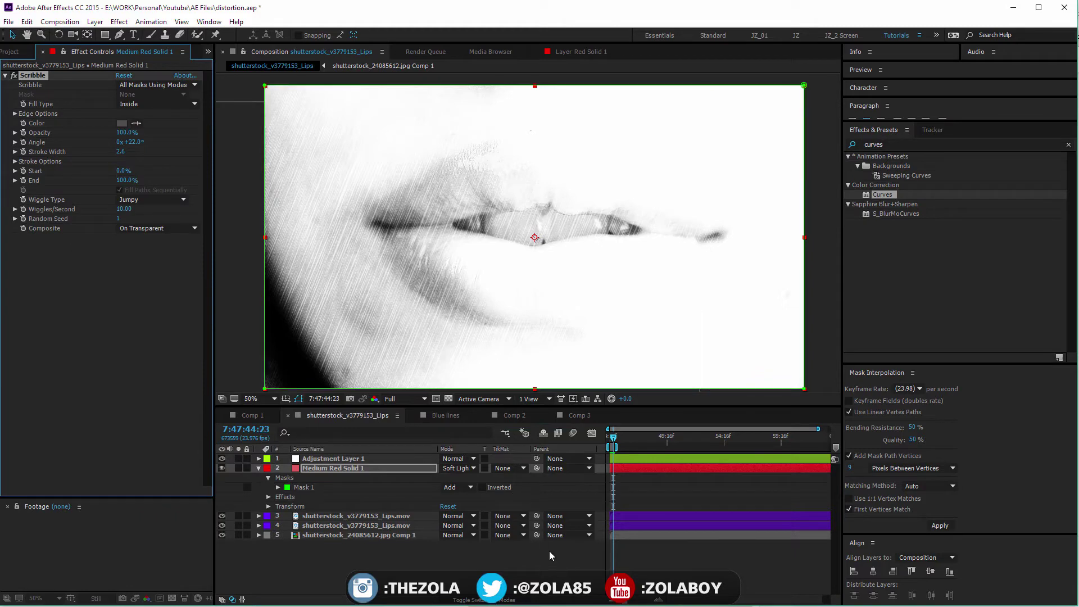
pyautogui.click(576, 416)
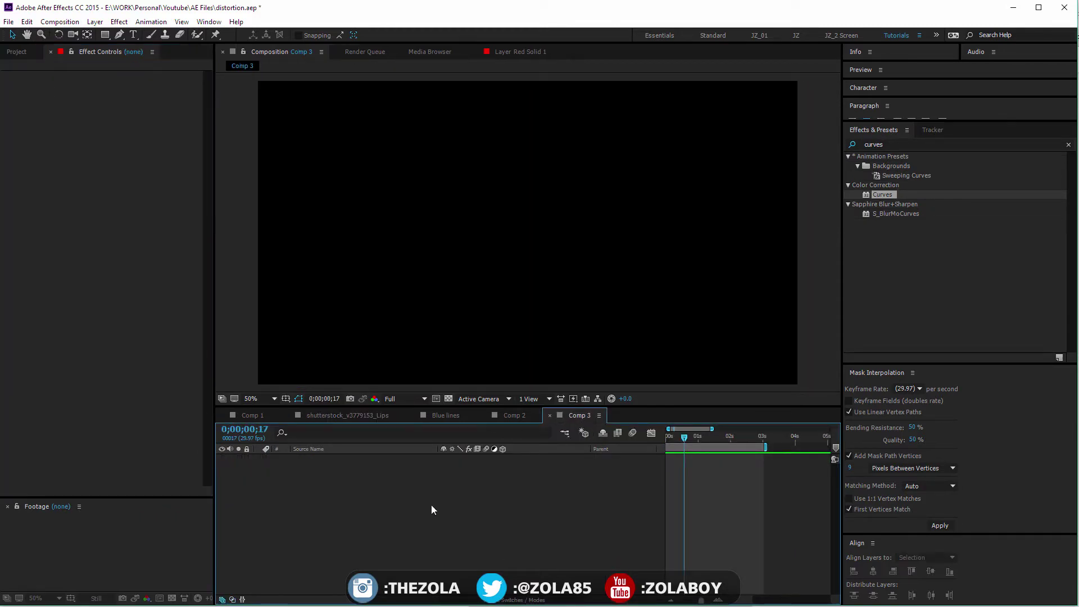
# Step: Clear the effect search and find the Write-on effect among the Generate effects
pyautogui.click(1069, 146)
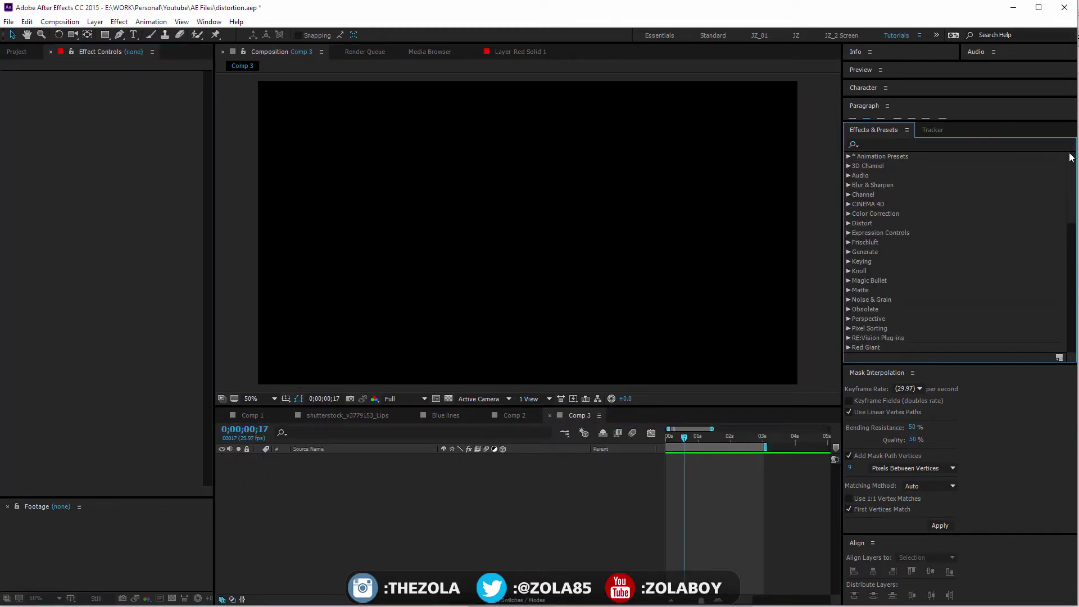
pyautogui.click(850, 252)
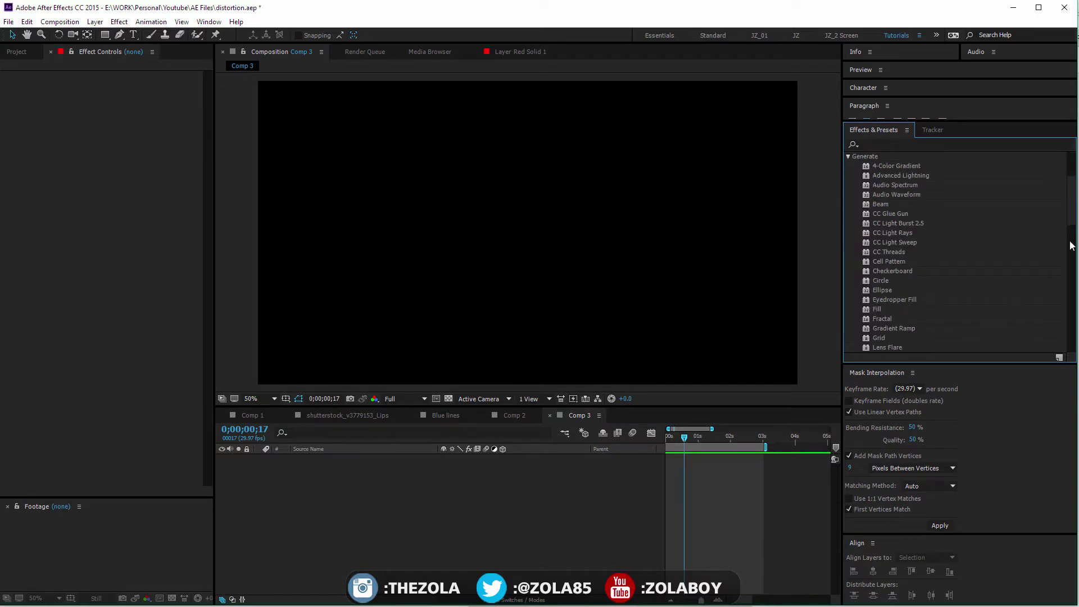
pyautogui.scroll(-4, 1074, 192)
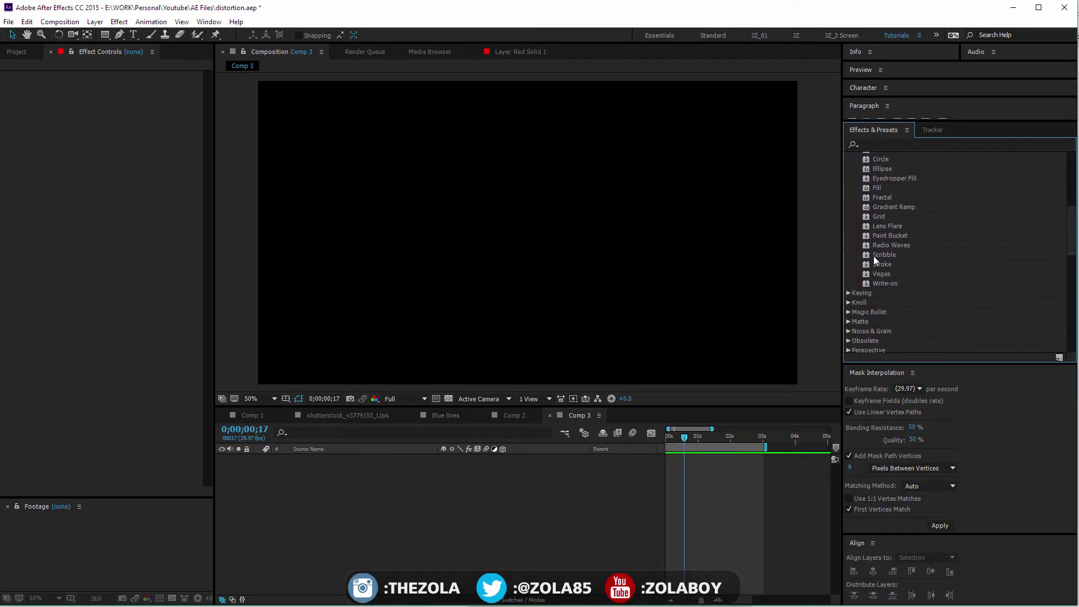
pyautogui.click(884, 264)
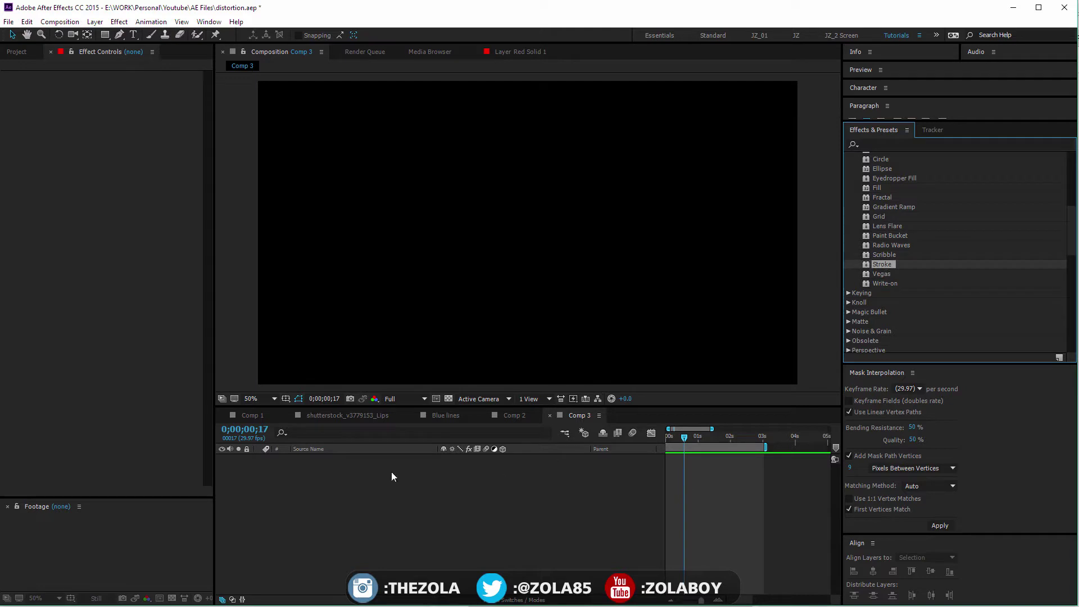
pyautogui.click(885, 284)
pyautogui.click(879, 276)
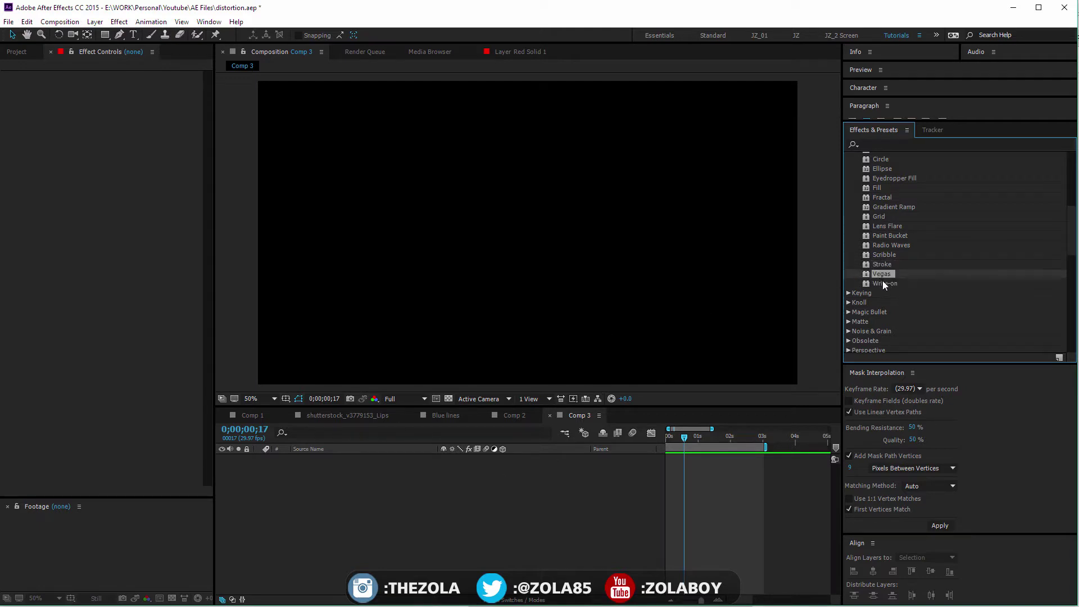
pyautogui.click(884, 283)
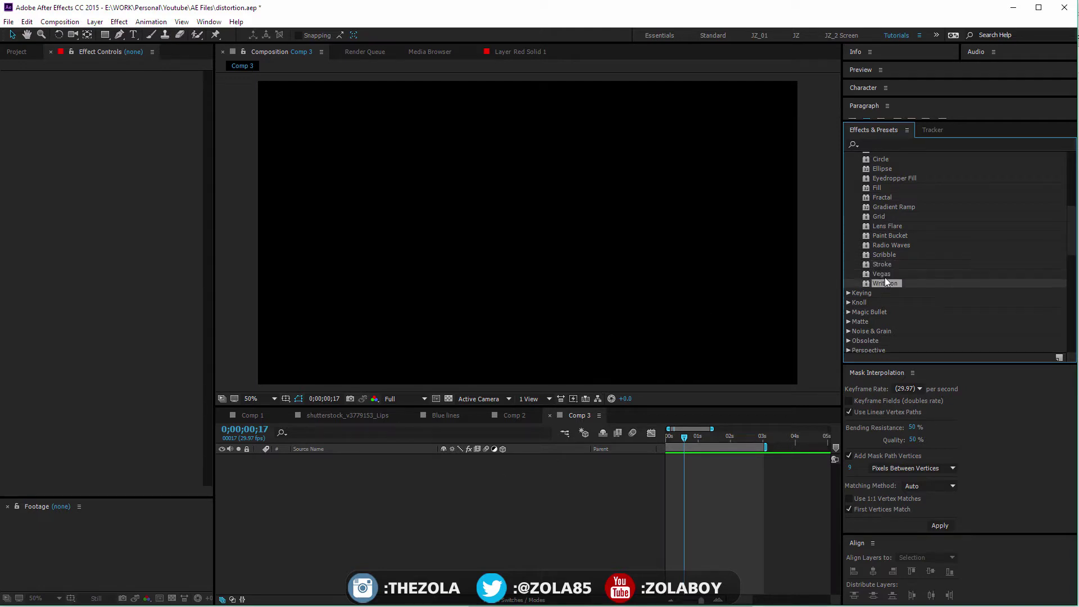
# Step: Add a text layer reading REVEAL to Comp 3
pyautogui.click(134, 36)
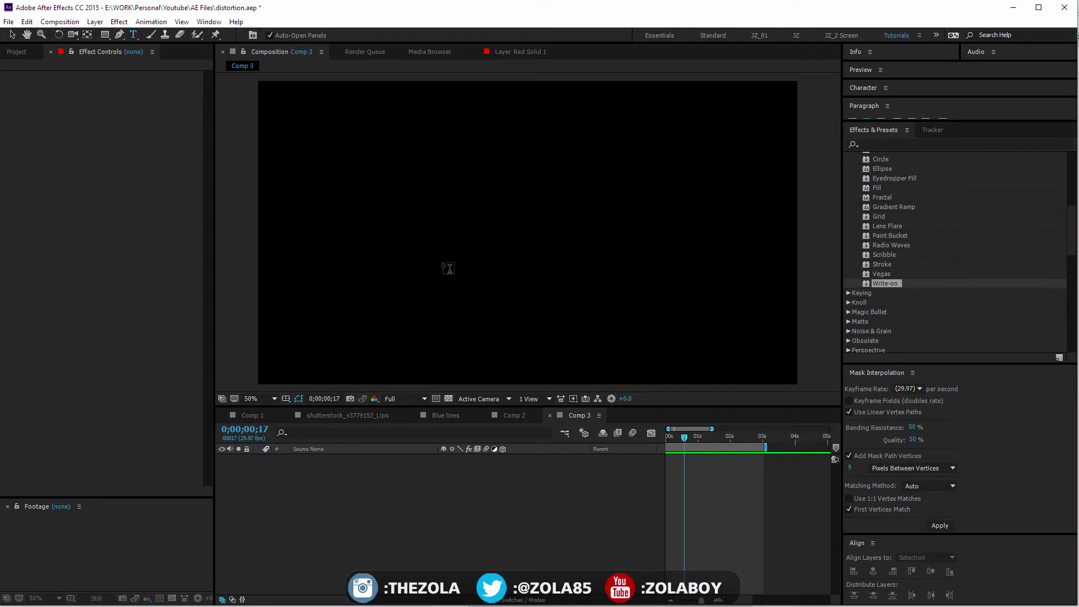
pyautogui.click(451, 272)
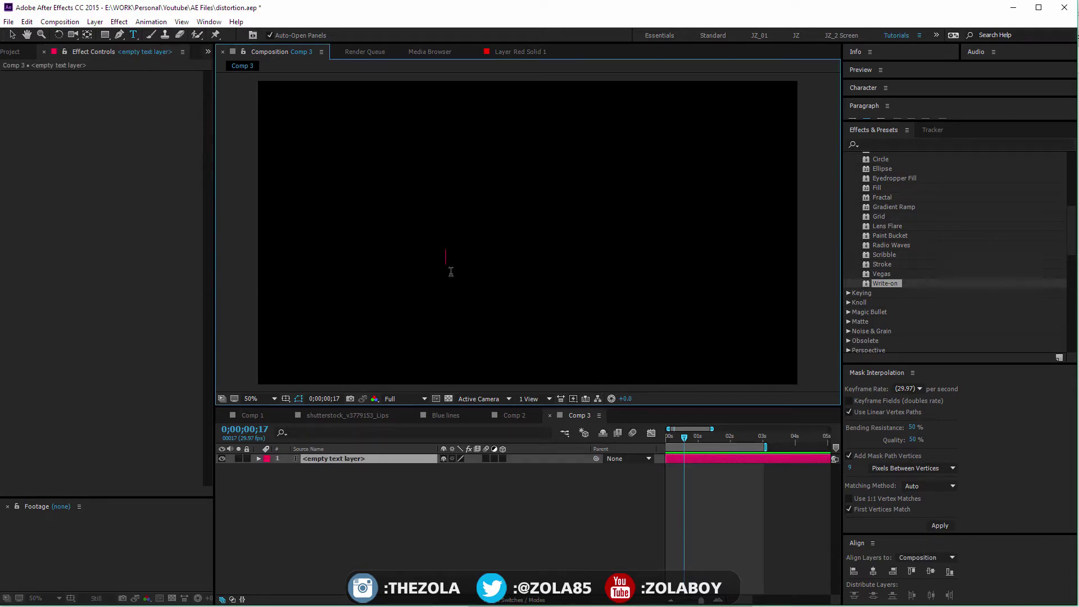
pyautogui.write('REVEAL')
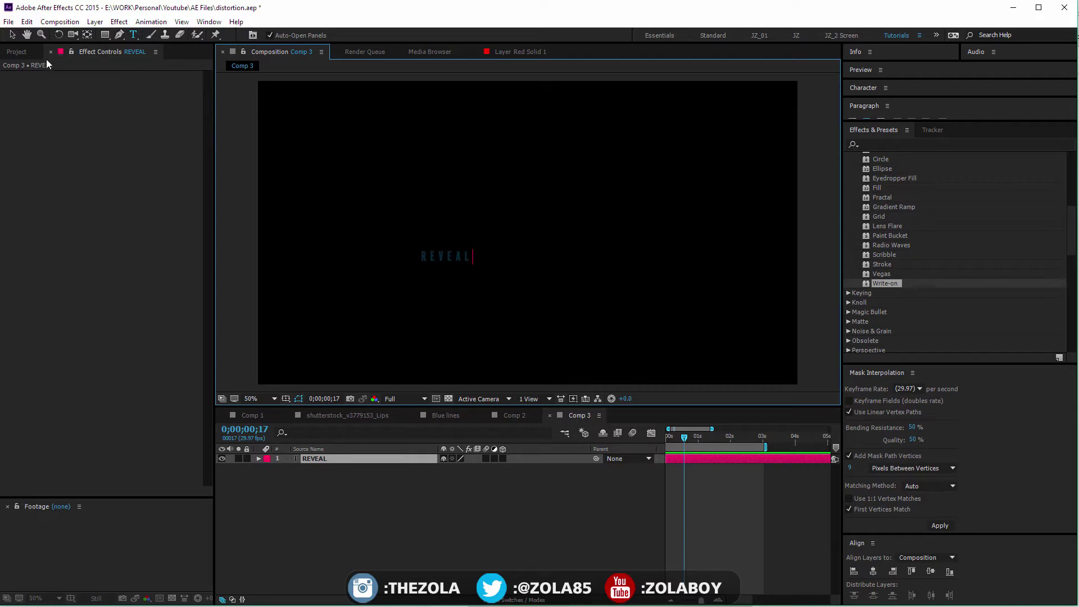
pyautogui.click(11, 35)
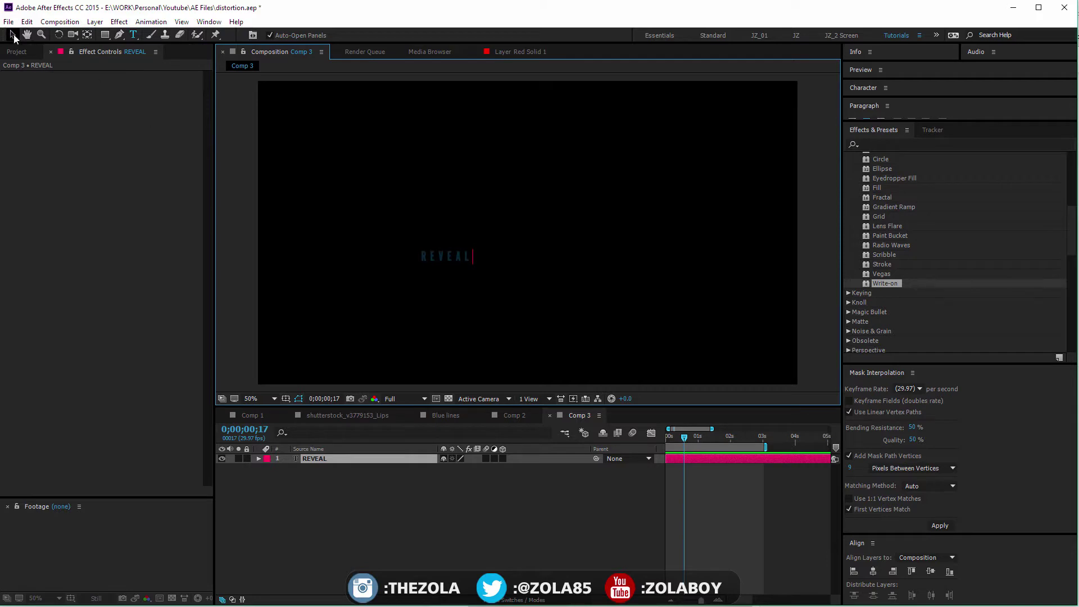
# Step: Centre the REVEAL text in the composition and scale it to 910%
pyautogui.click(424, 408)
pyautogui.press('s')
pyautogui.hotkey('ctrl', 'Home')
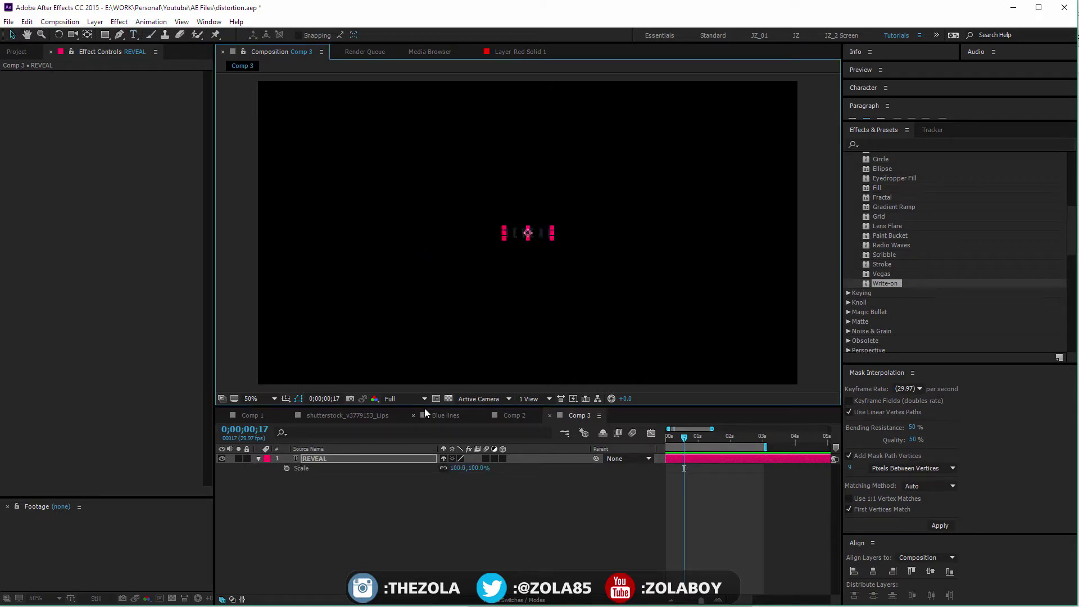
pyautogui.moveTo(486, 468); pyautogui.dragTo(531, 478)
pyautogui.click(528, 539)
pyautogui.click(332, 458)
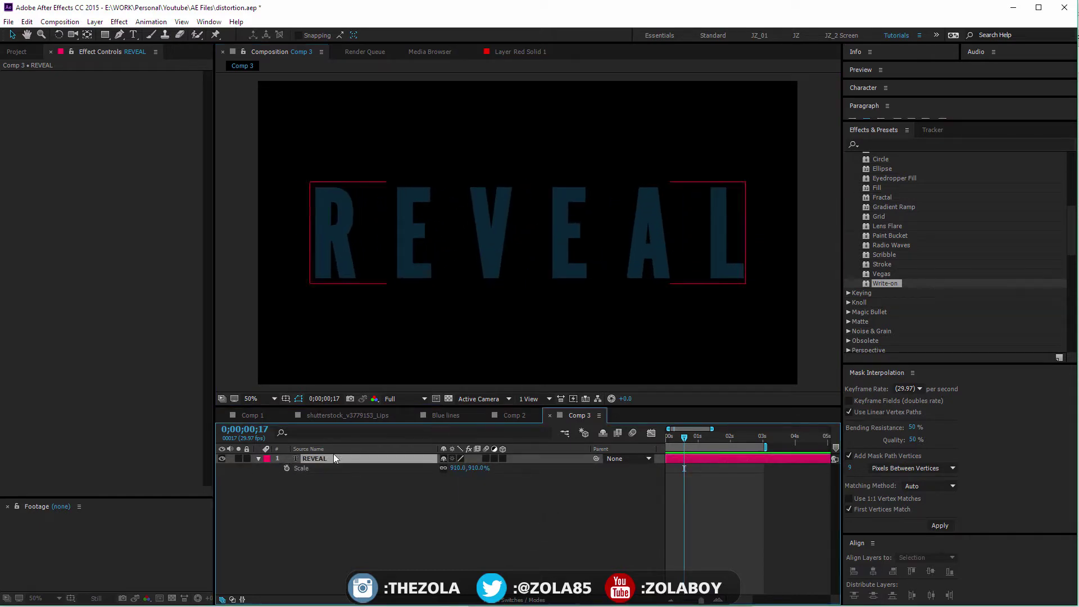
# Step: Change the REVEAL text's font to the handwritten Artful Beauty
pyautogui.click(871, 90)
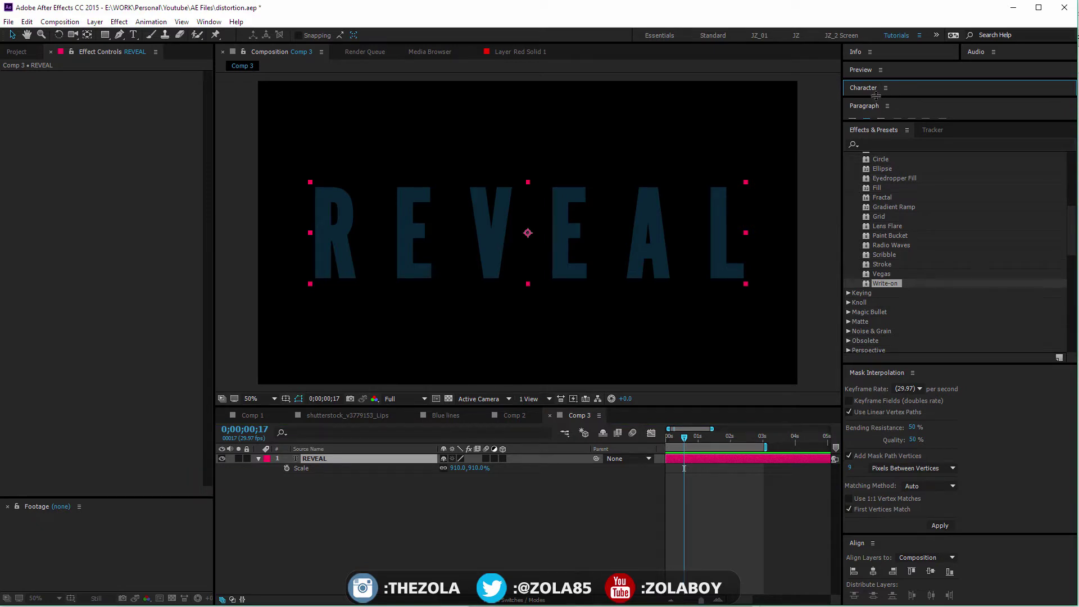
pyautogui.click(868, 88)
pyautogui.moveTo(905, 167); pyautogui.dragTo(905, 93)
pyautogui.click(893, 123)
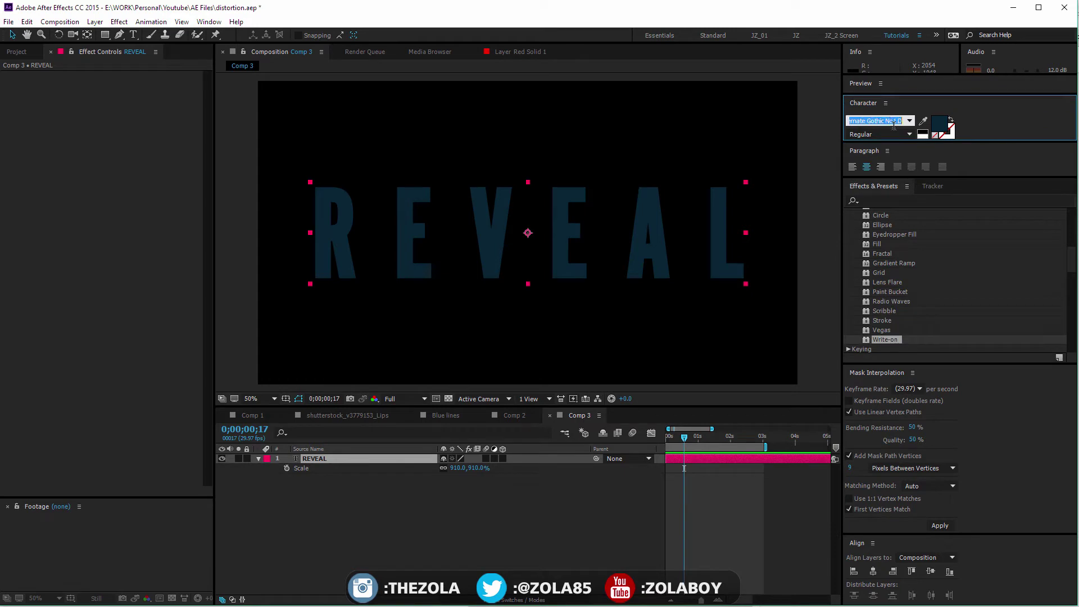
pyautogui.write('Anders')
pyautogui.press('Down')
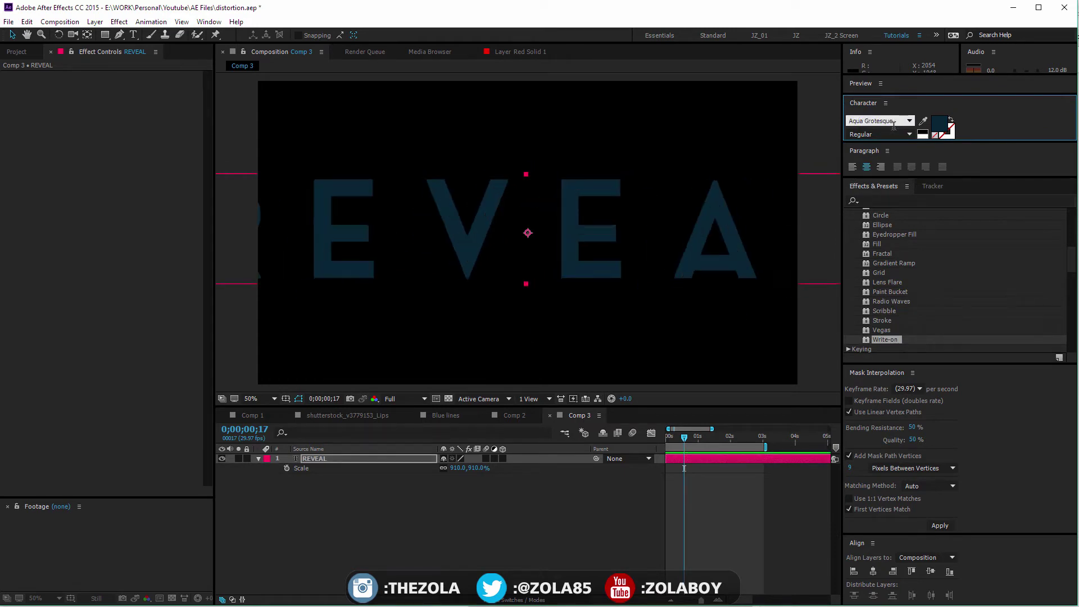
pyautogui.press('Down')
pyautogui.press('Down')
pyautogui.press('Down')
pyautogui.press('Down')
pyautogui.press('Down')
pyautogui.press('Down')
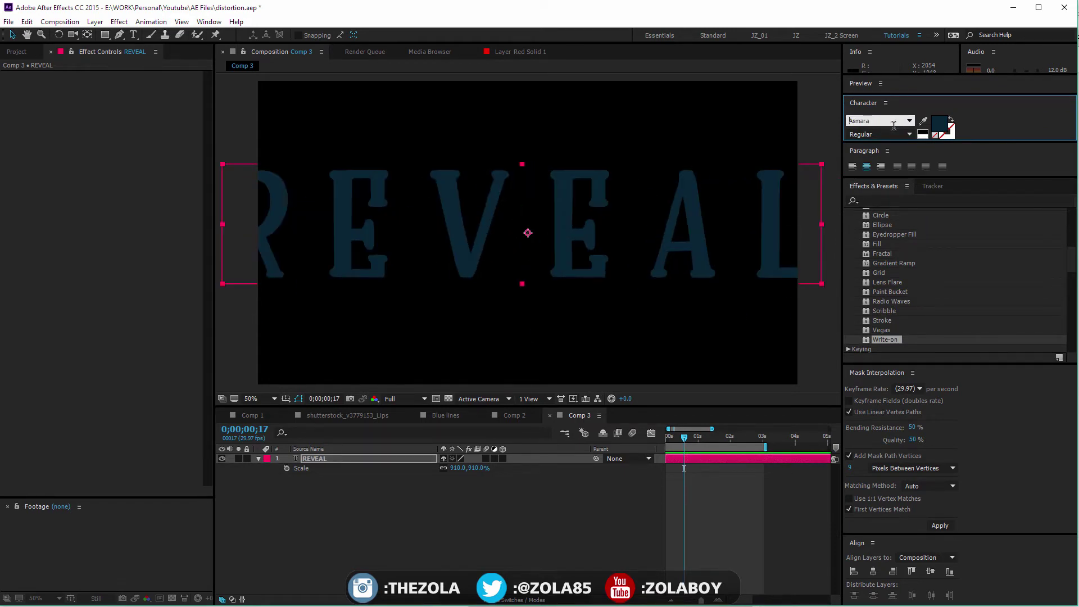
pyautogui.click(13, 36)
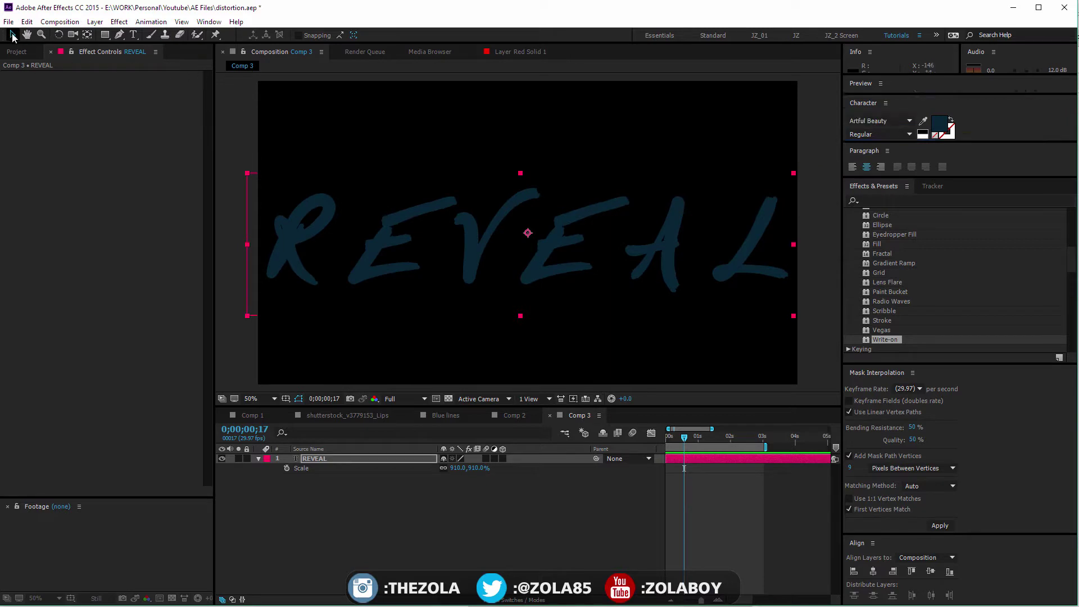
# Step: Reduce the REVEAL text's scale to 628% and set its fill colour to white (FFFFFF)
pyautogui.moveTo(476, 472); pyautogui.dragTo(361, 506)
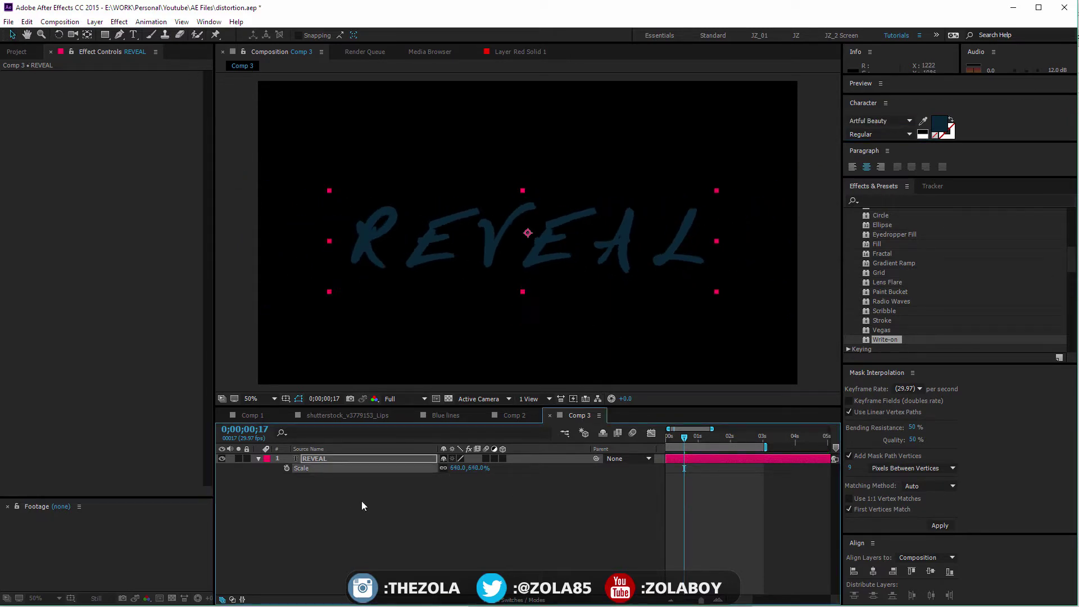
pyautogui.click(940, 126)
pyautogui.moveTo(277, 441); pyautogui.dragTo(242, 387)
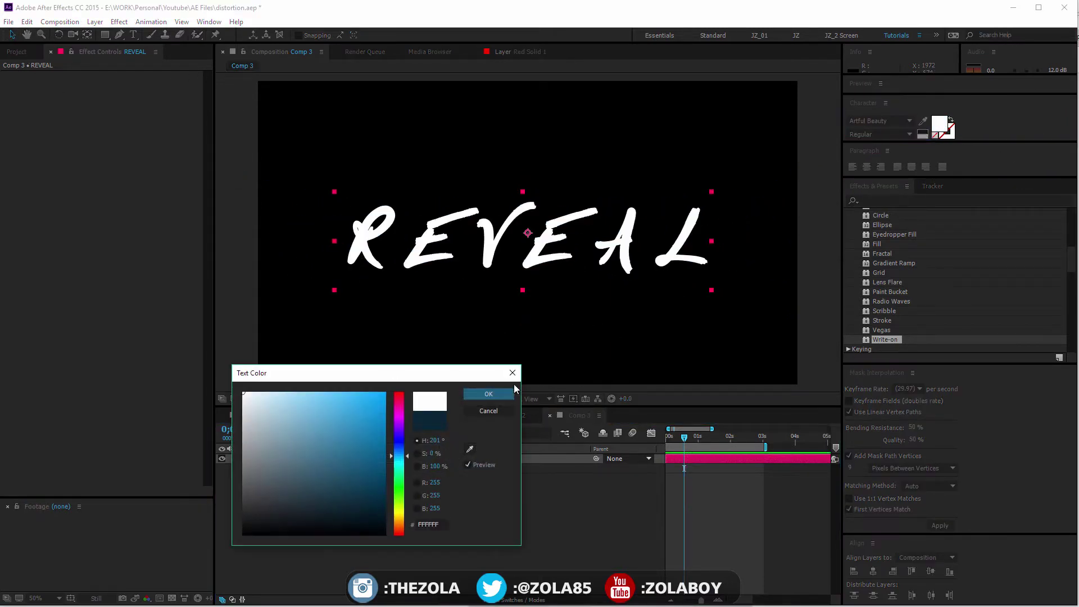
pyautogui.click(488, 392)
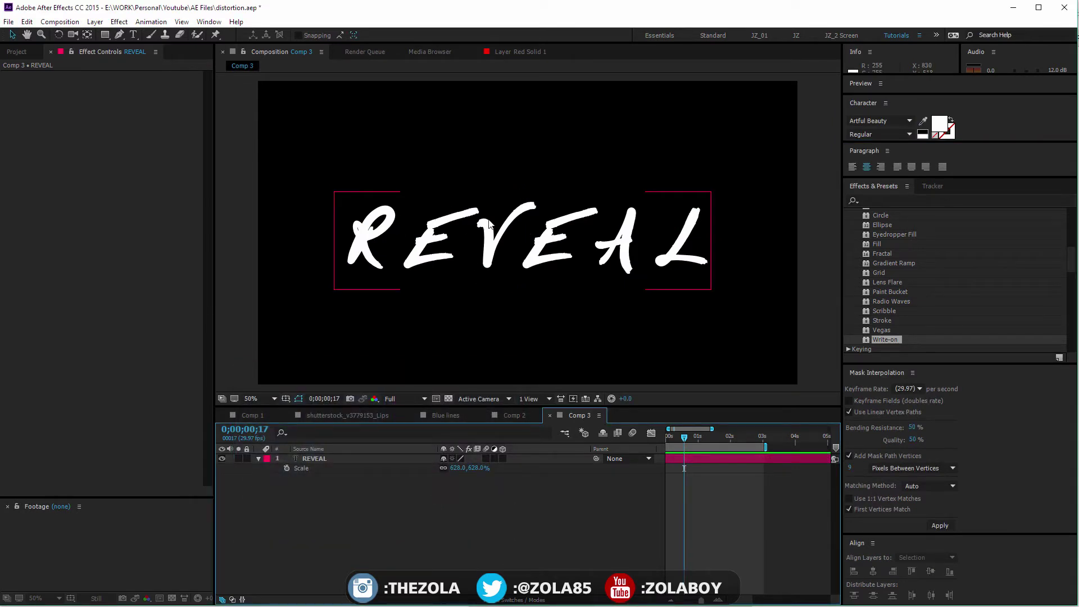
# Step: Apply the Write-on effect to the REVEAL layer and set its brush colour to red, FF0000
pyautogui.click(315, 458)
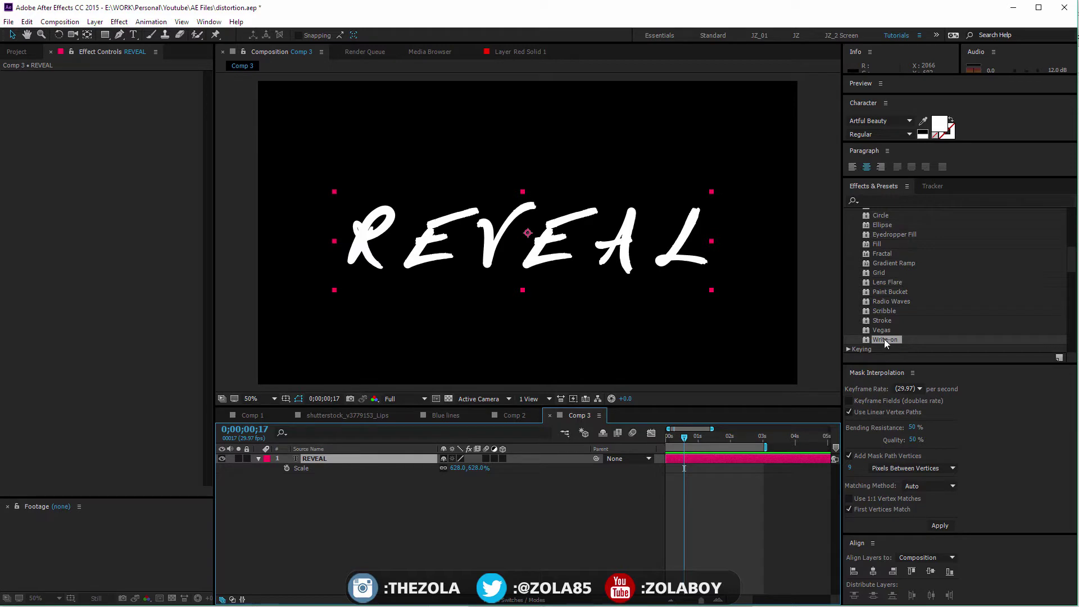
pyautogui.moveTo(885, 340); pyautogui.dragTo(321, 460)
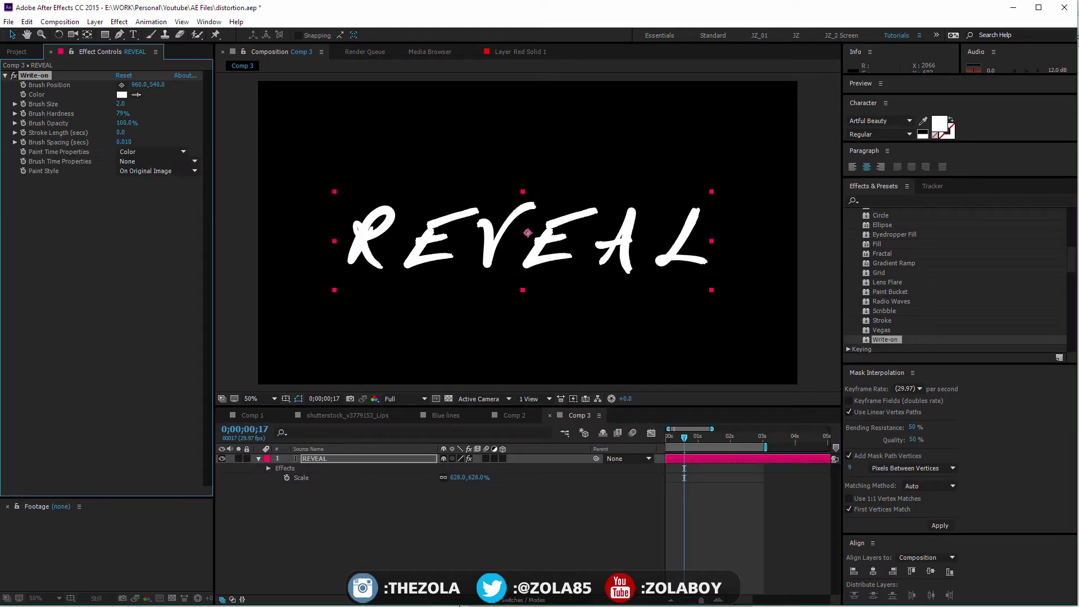
pyautogui.click(122, 95)
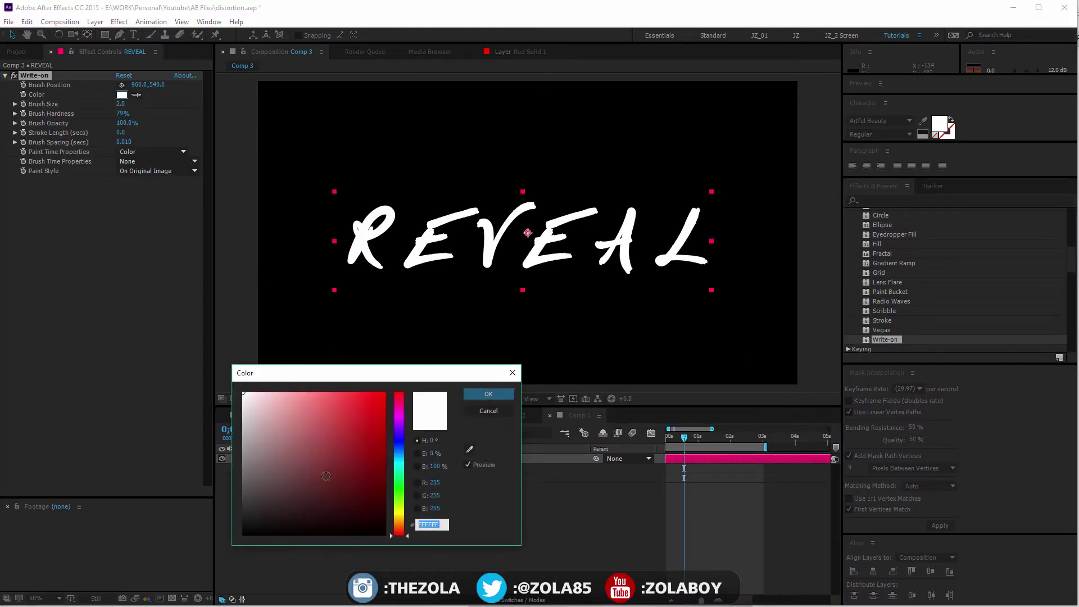
pyautogui.write('FF0000')
pyautogui.click(488, 393)
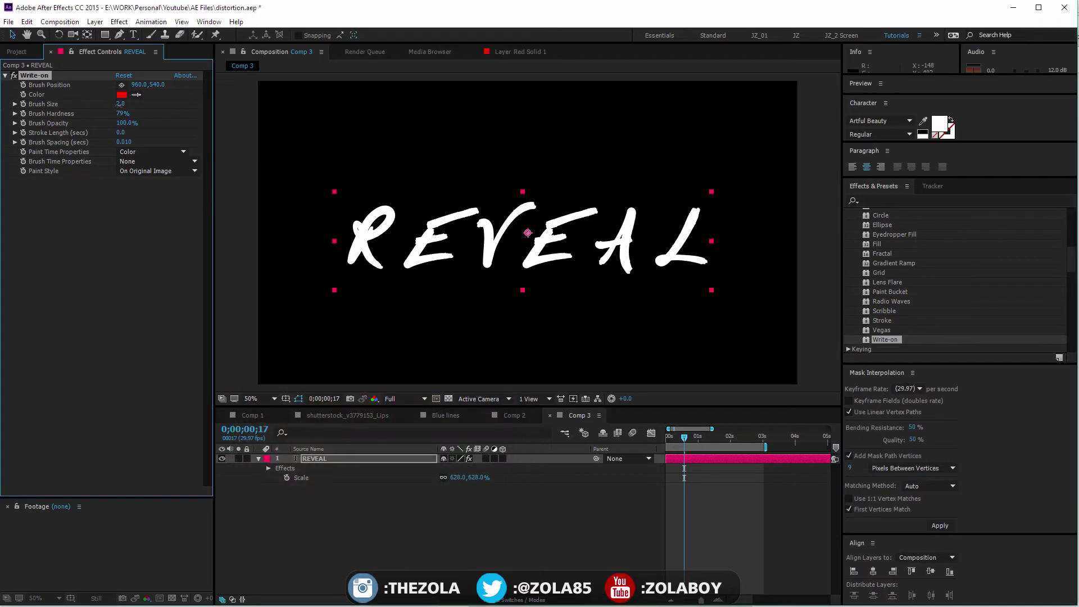
# Step: Set the Write-on brush size to 36.9 and keyframe its position at 736, 524, beside the V, at 0;00;00;00
pyautogui.moveTo(300, 127); pyautogui.dragTo(344, 133)
pyautogui.moveTo(527, 232)
pyautogui.mouseDown()
pyautogui.moveTo(506, 249)
pyautogui.moveTo(464, 230)
pyautogui.mouseUp()
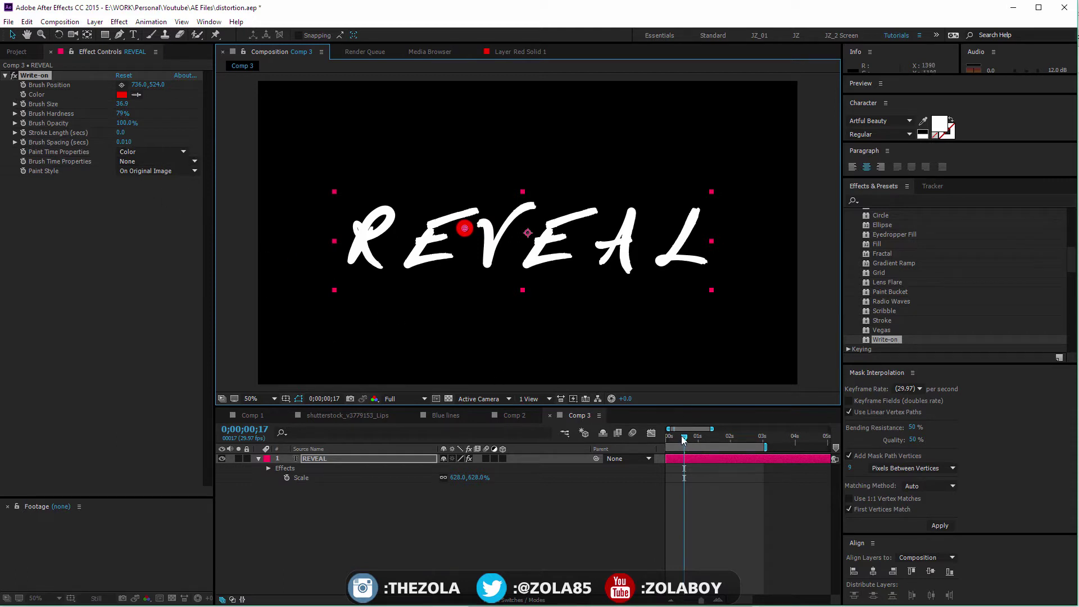
pyautogui.moveTo(684, 440); pyautogui.dragTo(636, 438)
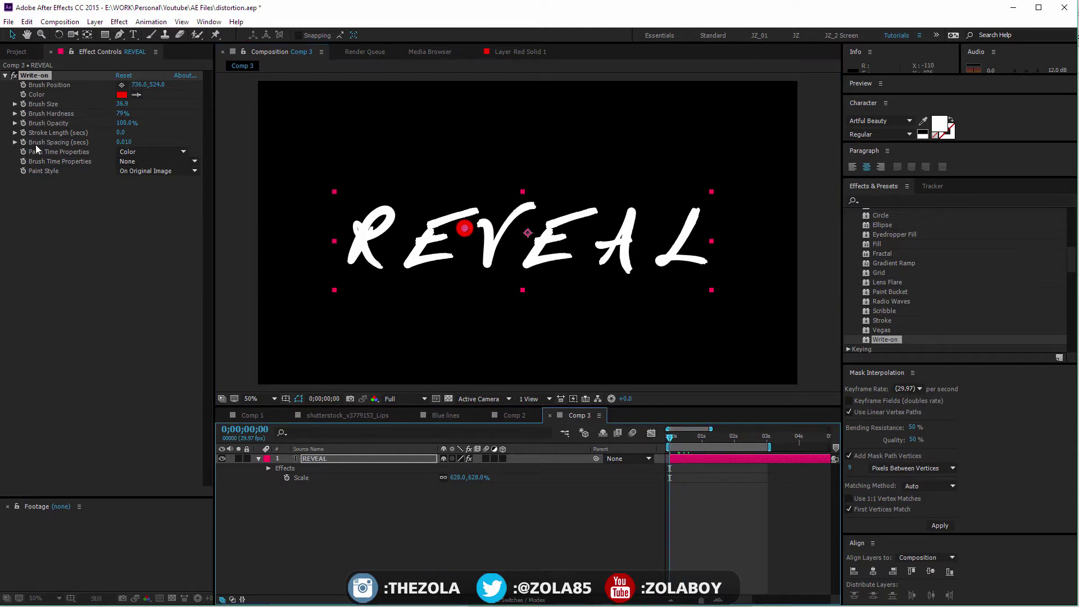
pyautogui.click(133, 181)
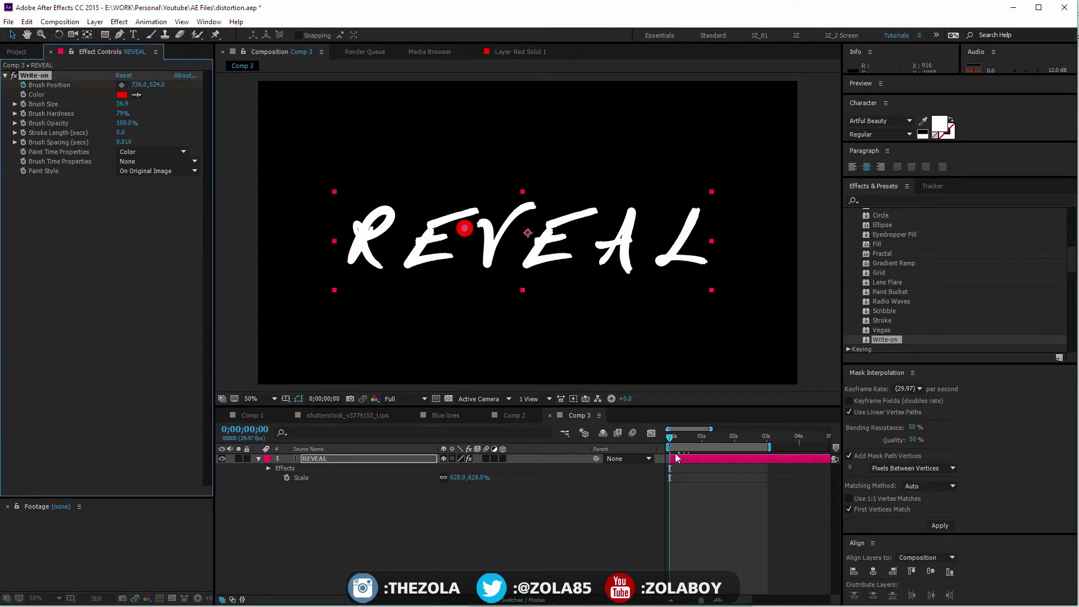
# Step: Keyframe the brush along the V's downstroke, at about 816, 506 on frame 3 and 810, 656 on frame 6
pyautogui.press('=')
pyautogui.press('=')
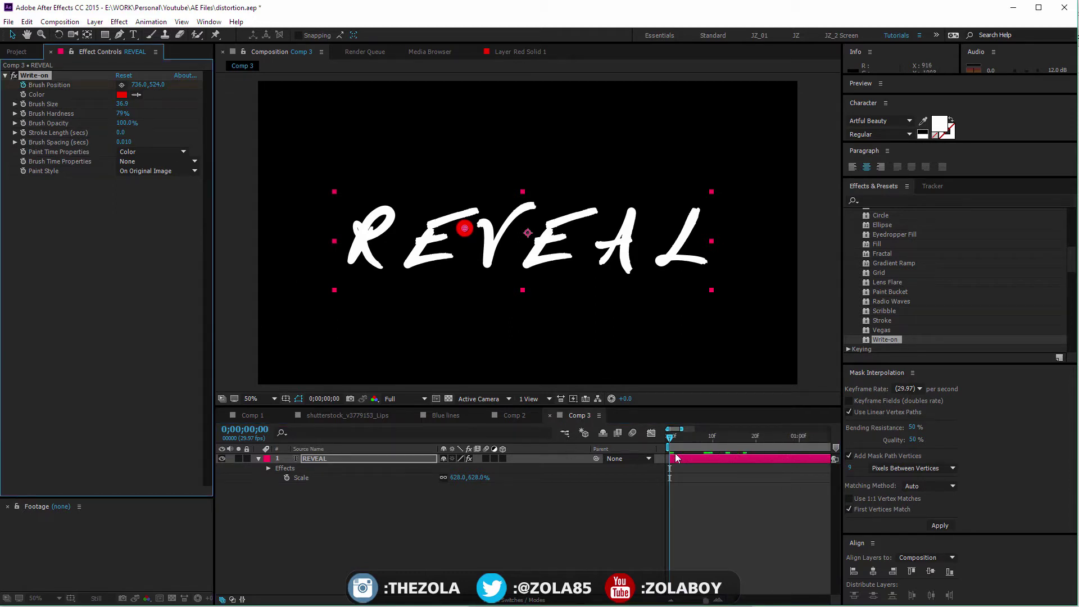
pyautogui.press('u')
pyautogui.press('pagedown')
pyautogui.press('pagedown')
pyautogui.press('pagedown')
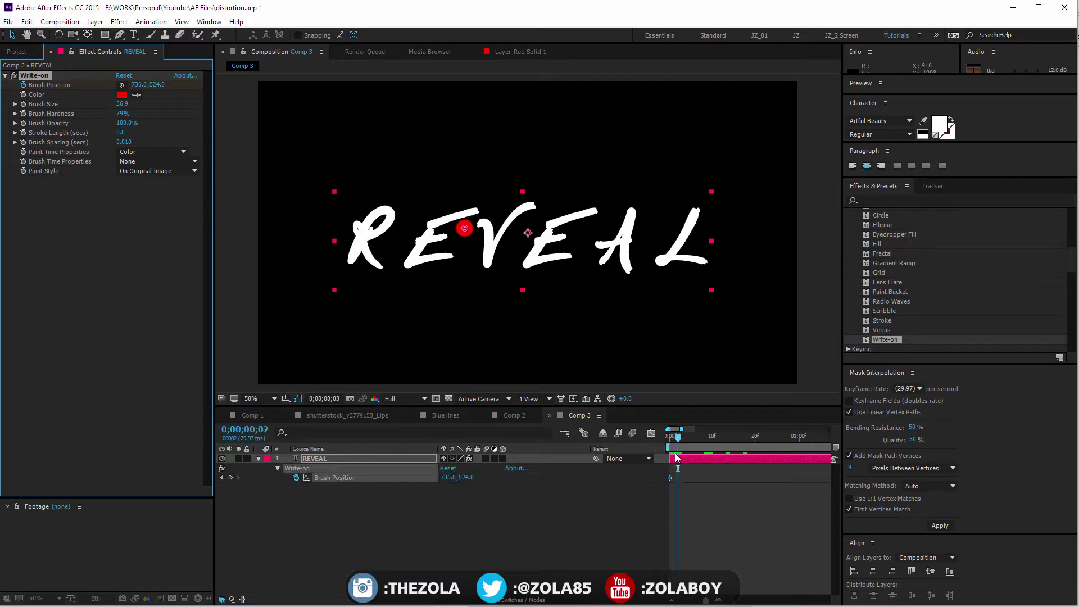
pyautogui.moveTo(464, 229); pyautogui.dragTo(488, 225)
pyautogui.press('pagedown')
pyautogui.press('pagedown')
pyautogui.press('pagedown')
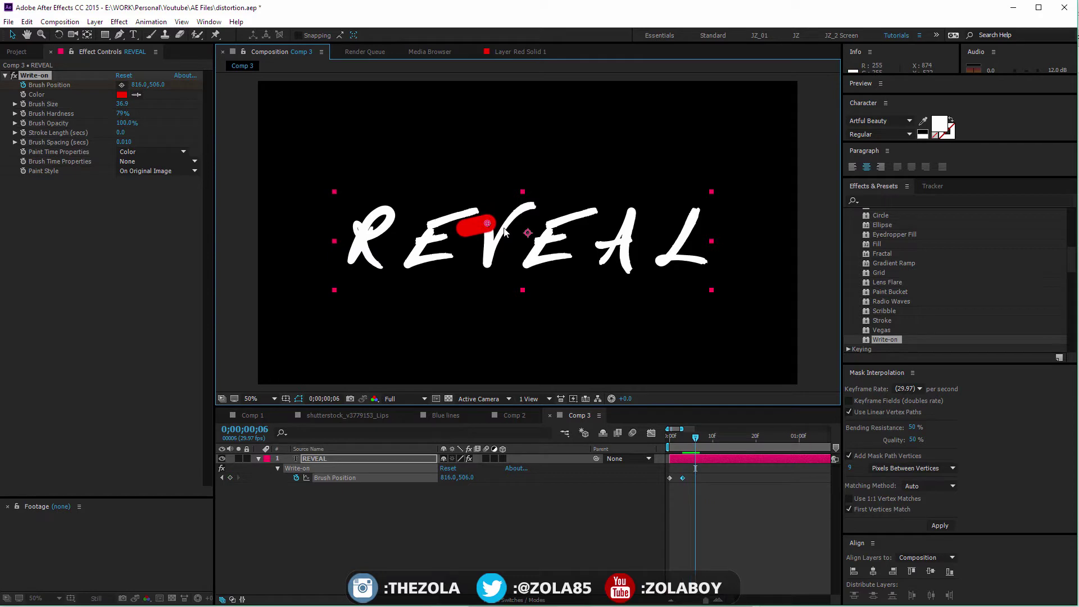
pyautogui.moveTo(489, 227); pyautogui.dragTo(487, 269)
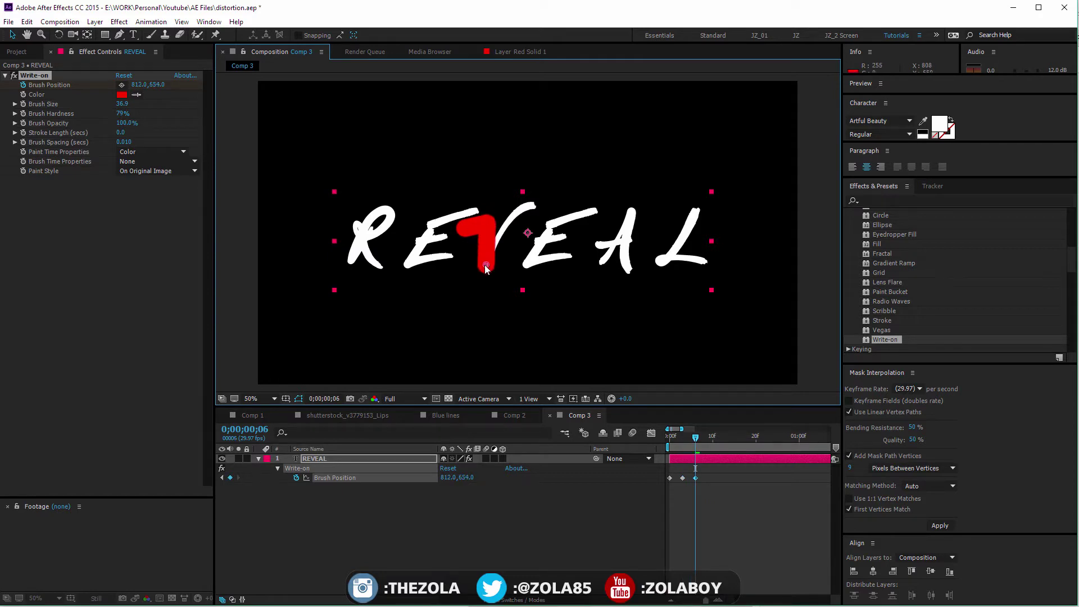
# Step: Keyframe the brush up the V's second stroke on frame 9 and past its tip at 1024, 432 on frame 11
pyautogui.press('pagedown')
pyautogui.press('pagedown')
pyautogui.press('pagedown')
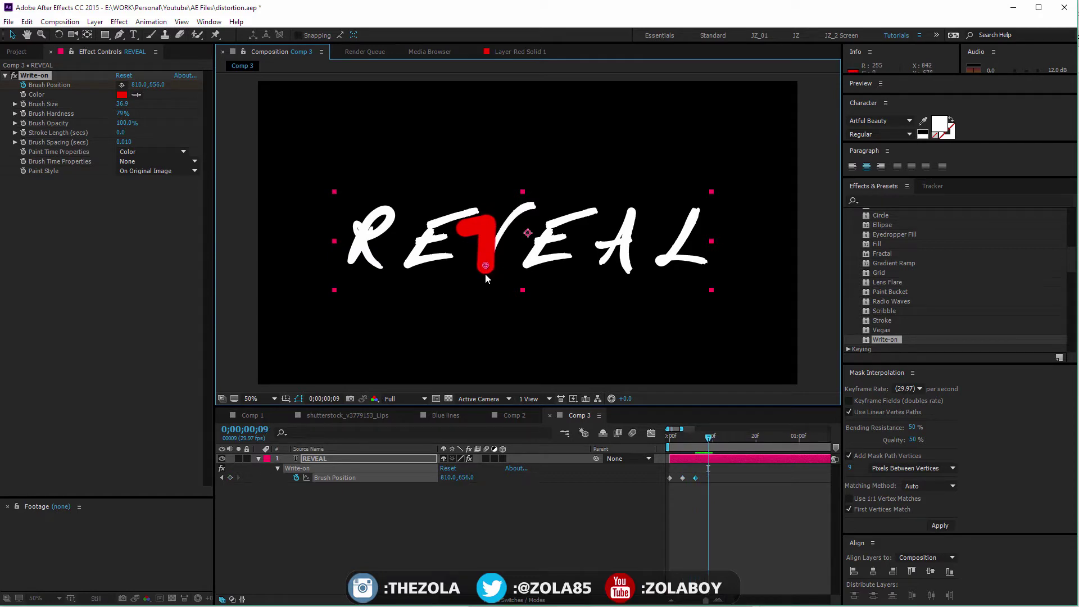
pyautogui.moveTo(486, 266); pyautogui.dragTo(514, 211)
pyautogui.press('pagedown')
pyautogui.press('pagedown')
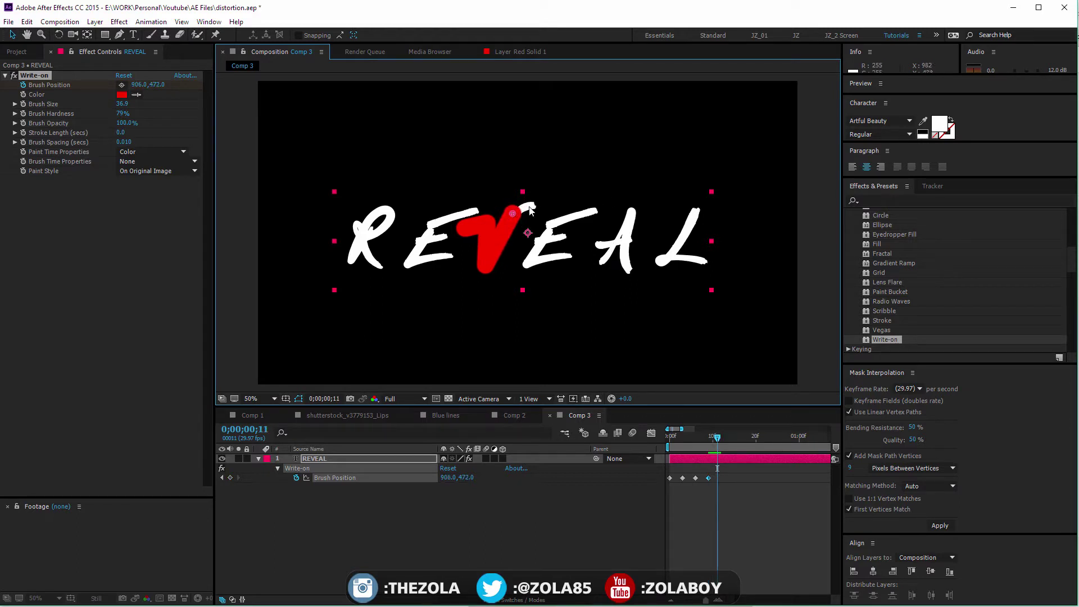
pyautogui.moveTo(528, 210); pyautogui.dragTo(560, 200)
# Step: Set the Write-on paint style to Reveal Original Image and deselect the REVEAL layer
pyautogui.click(147, 171)
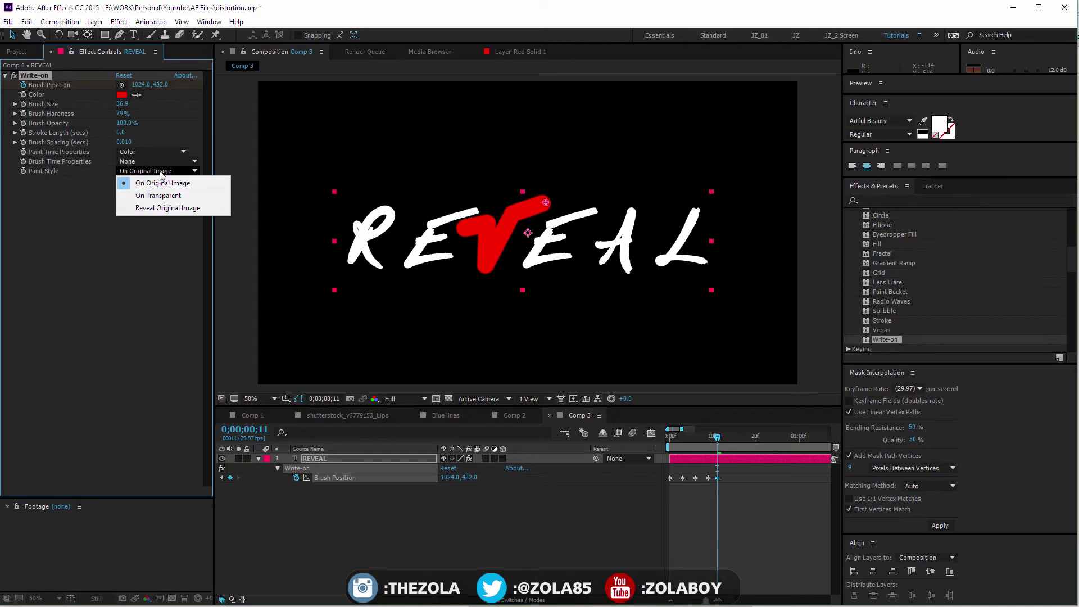
pyautogui.click(168, 208)
pyautogui.click(577, 529)
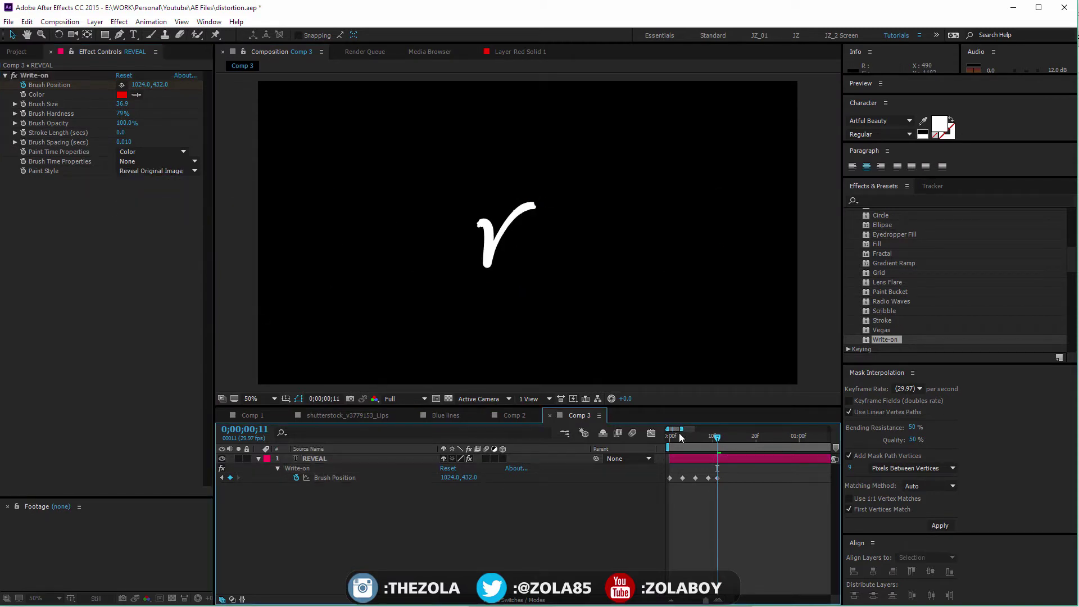
# Step: Set the Write-on brush hardness to 100%, scrub through the V's reveal and disable the effect
pyautogui.moveTo(672, 436)
pyautogui.mouseDown()
pyautogui.moveTo(723, 432)
pyautogui.moveTo(675, 436)
pyautogui.moveTo(710, 433)
pyautogui.mouseUp()
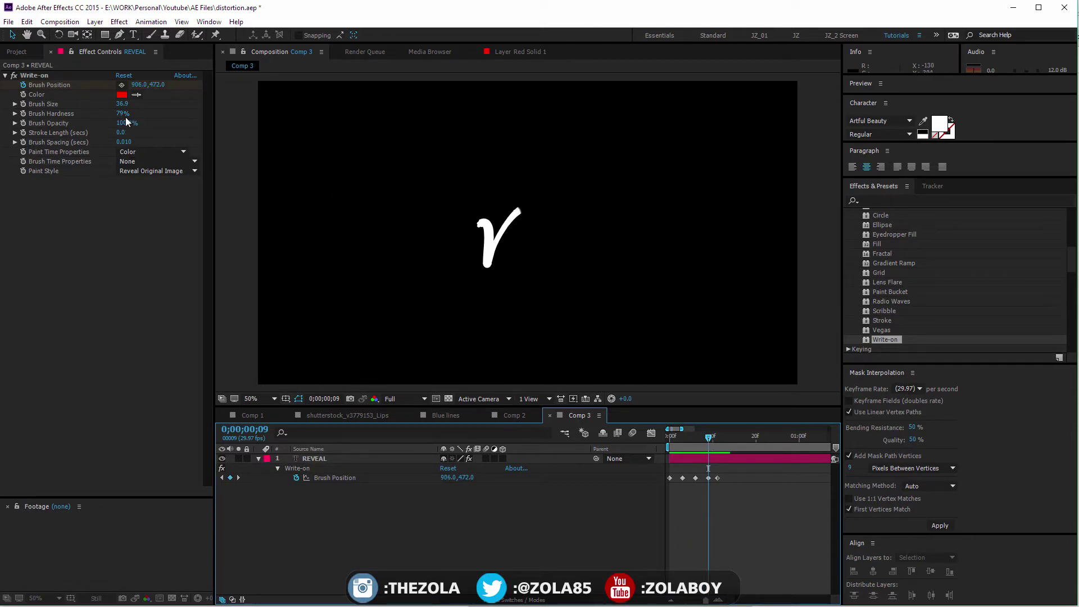
pyautogui.click(193, 191)
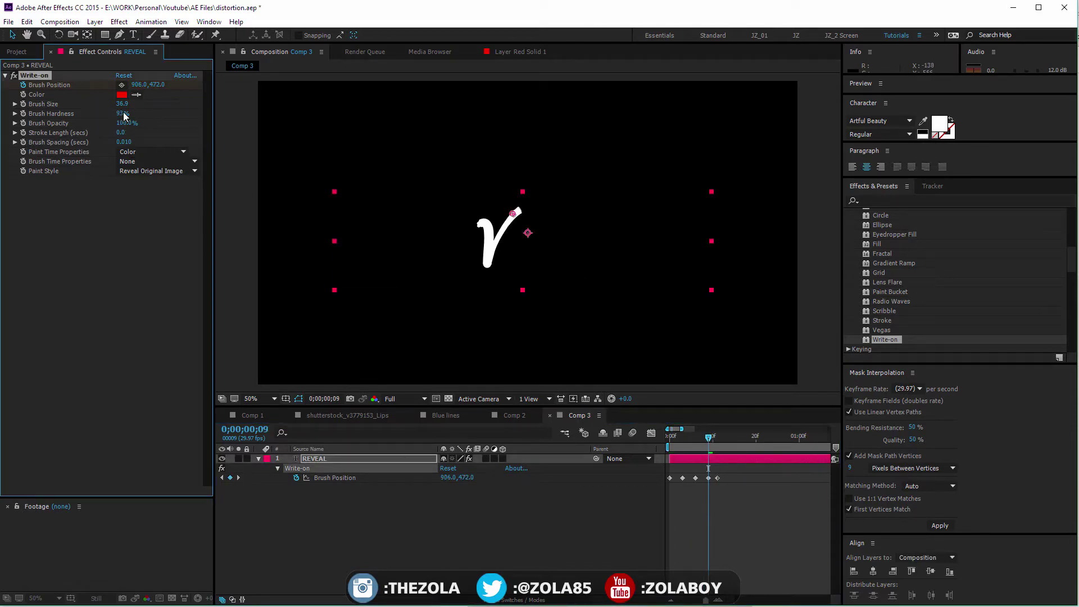
pyautogui.click(562, 498)
pyautogui.moveTo(708, 437)
pyautogui.mouseDown()
pyautogui.moveTo(669, 438)
pyautogui.moveTo(728, 429)
pyautogui.moveTo(656, 436)
pyautogui.moveTo(695, 436)
pyautogui.moveTo(725, 416)
pyautogui.moveTo(678, 420)
pyautogui.moveTo(726, 418)
pyautogui.mouseUp()
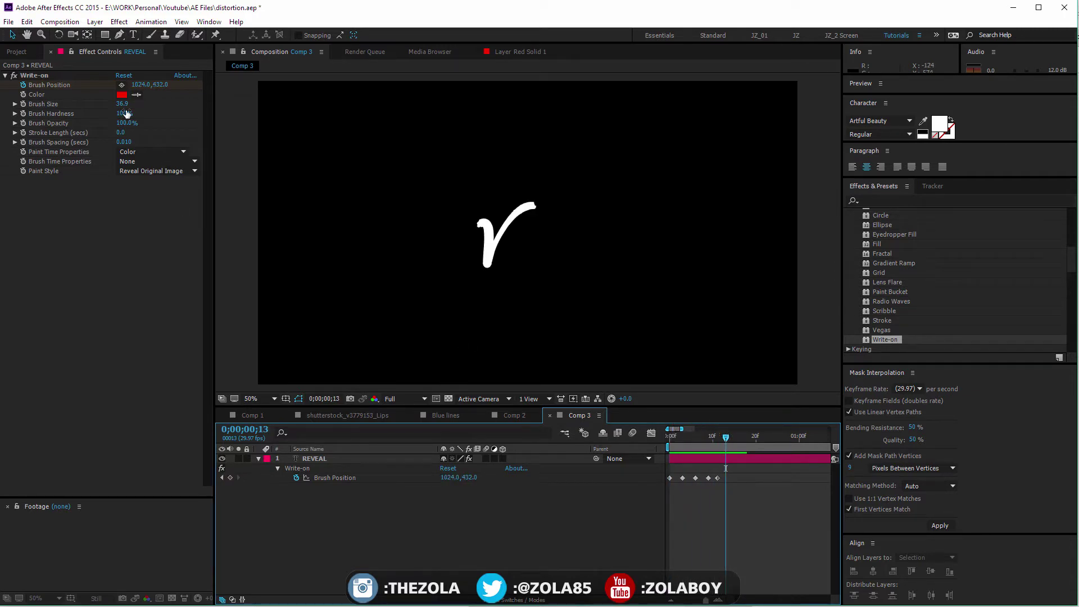
pyautogui.click(41, 72)
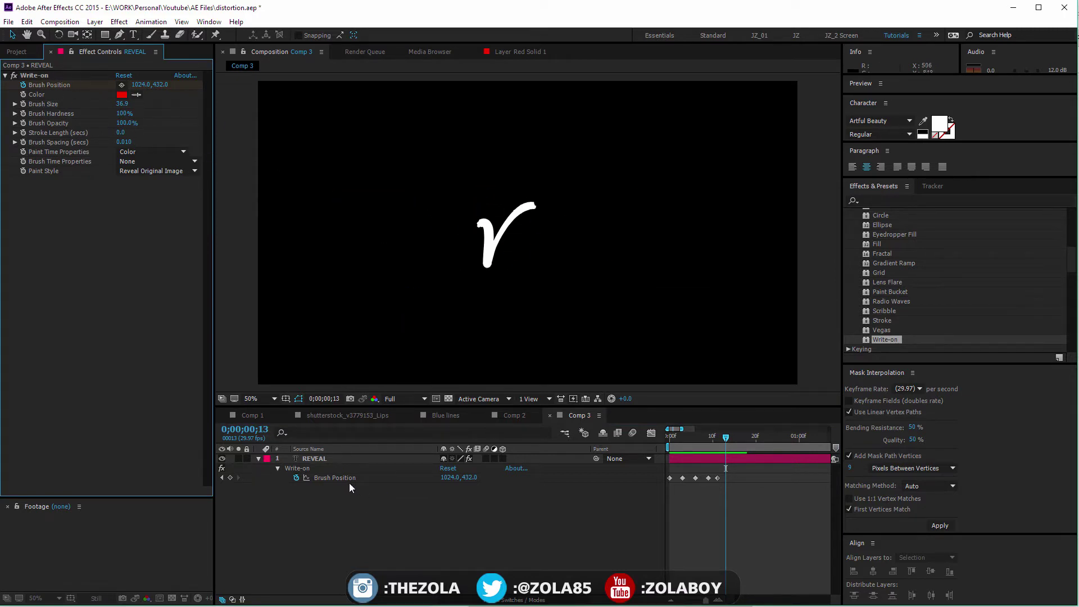
pyautogui.click(222, 468)
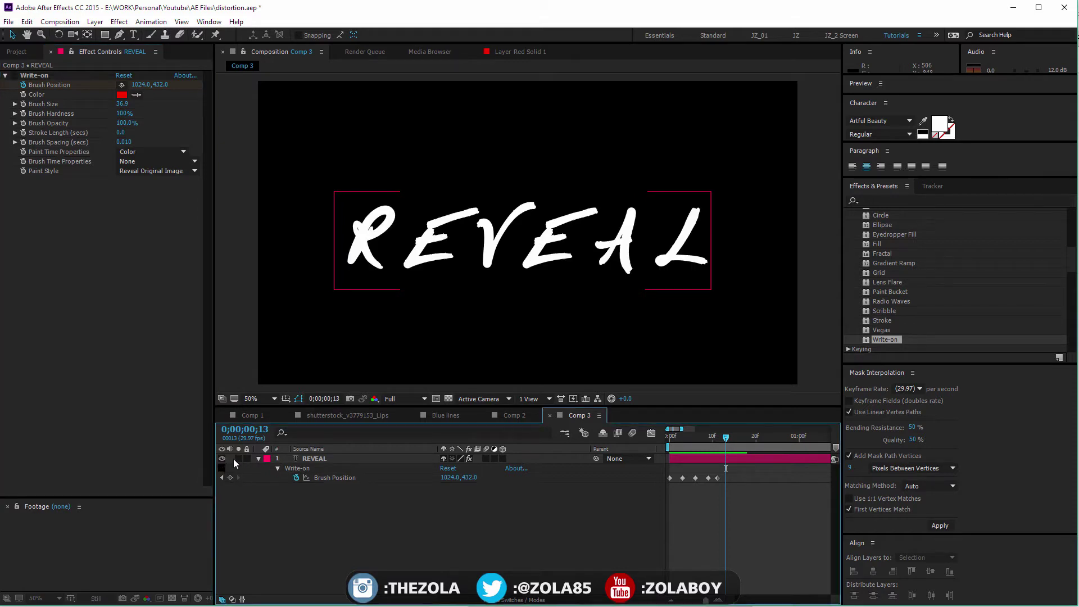
pyautogui.click(119, 35)
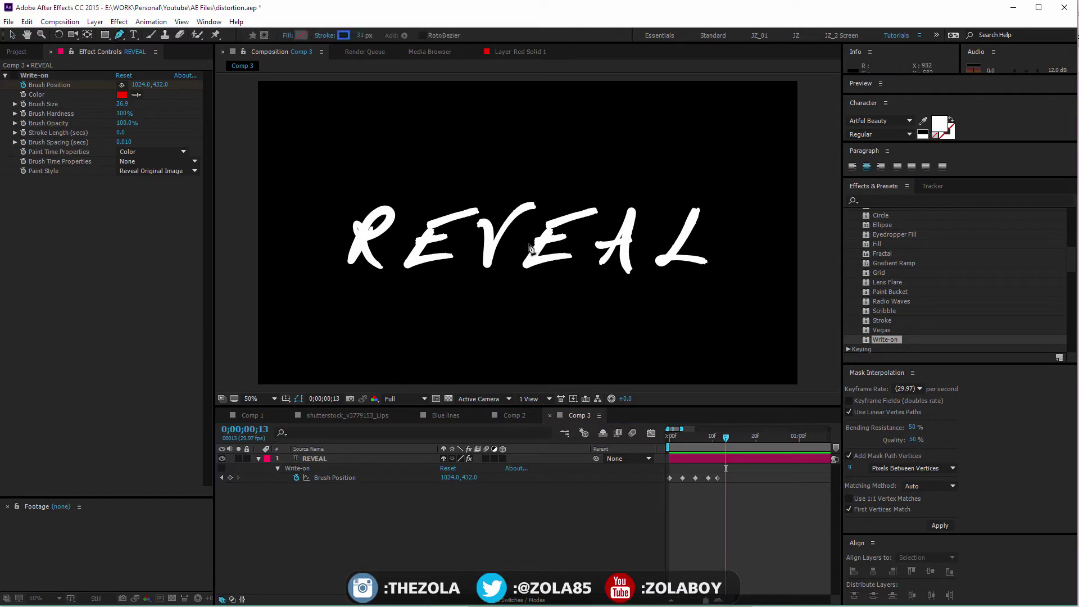
pyautogui.click(469, 218)
pyautogui.click(462, 231)
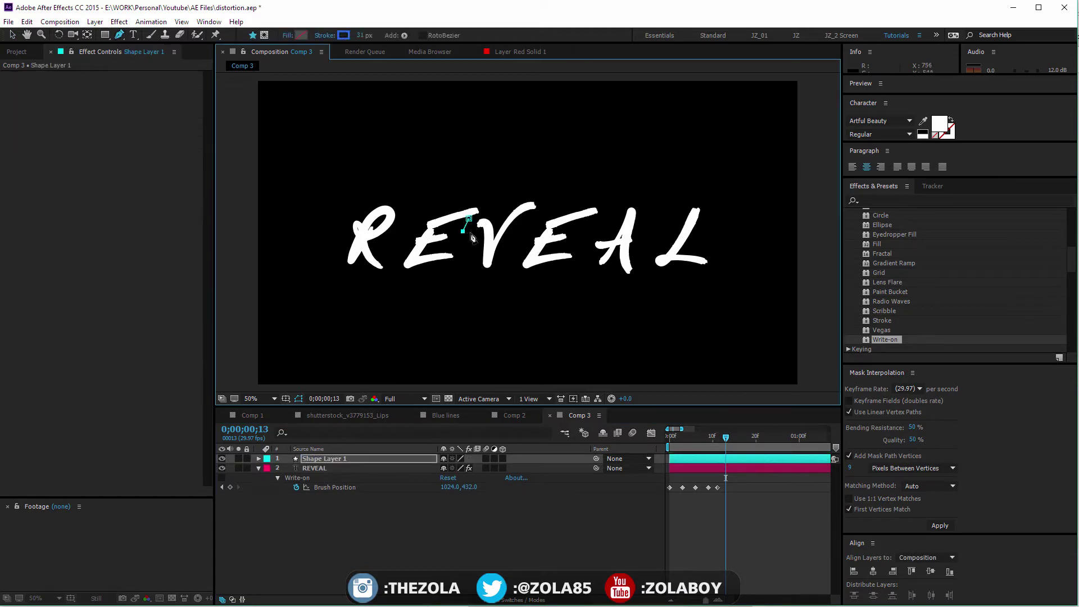
pyautogui.click(482, 211)
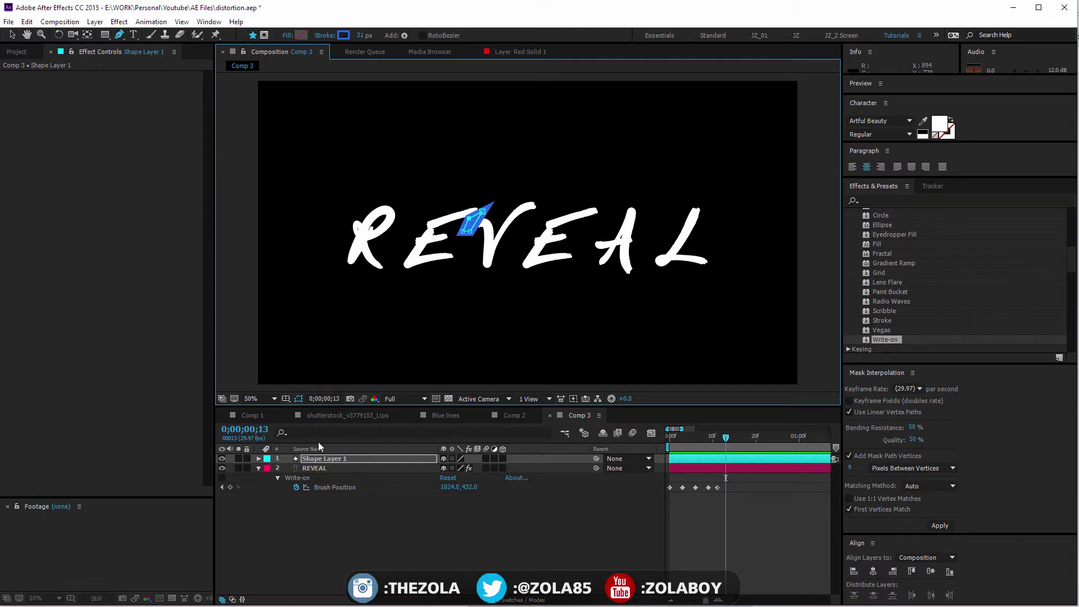
pyautogui.hotkey('ctrl', 'z')
pyautogui.hotkey('ctrl', 'z')
pyautogui.hotkey('ctrl', 'z')
pyautogui.hotkey('ctrl', 'z')
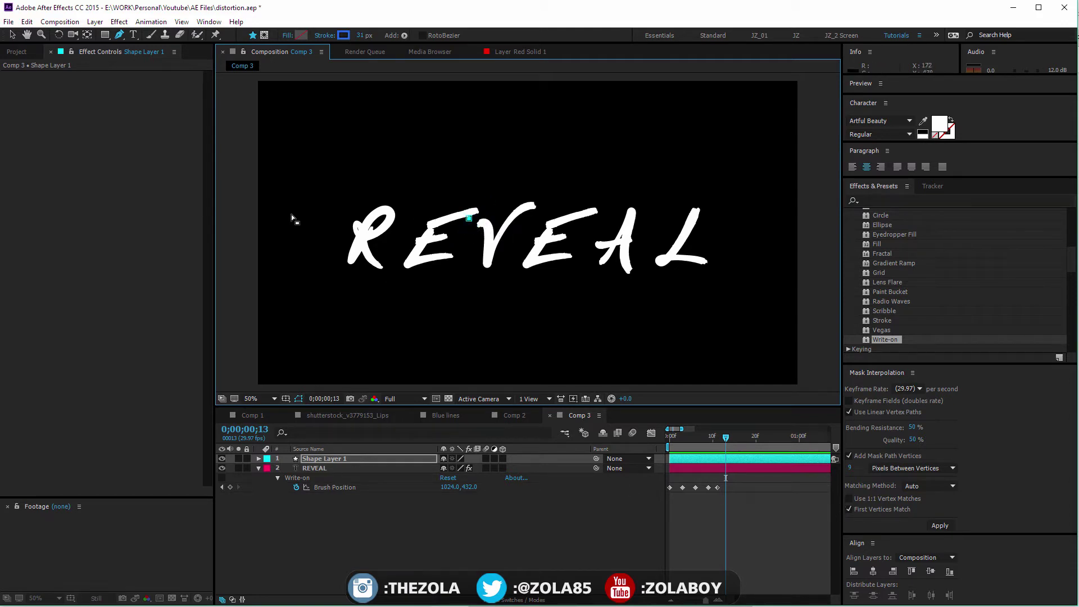
# Step: Draw a small four-point Pen mask between the first E and the V on the REVEAL layer, and move its path keyframe to about frame 7
pyautogui.click(322, 470)
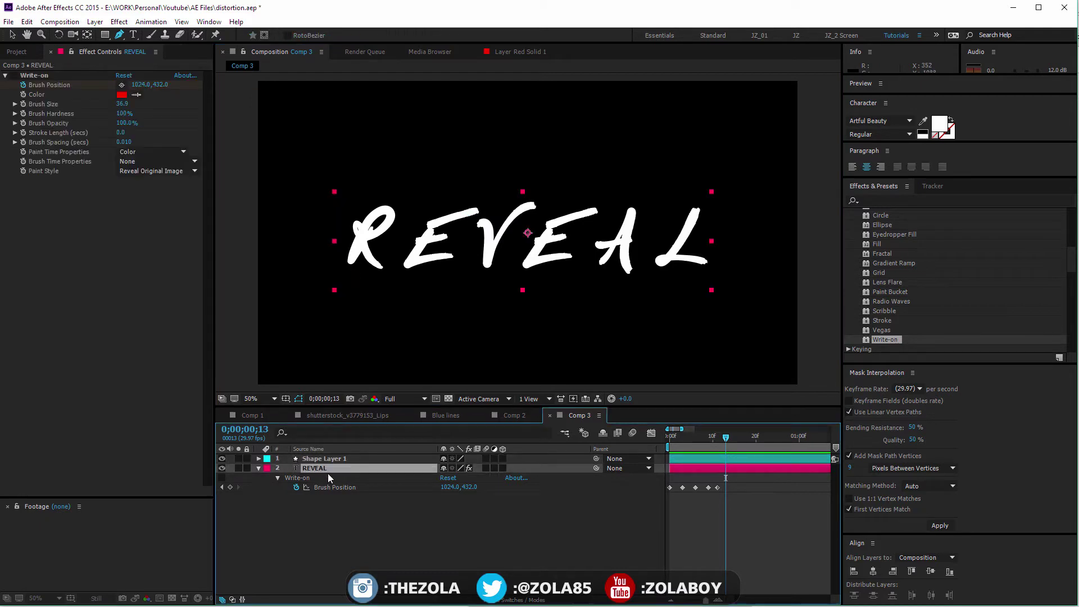
pyautogui.click(452, 239)
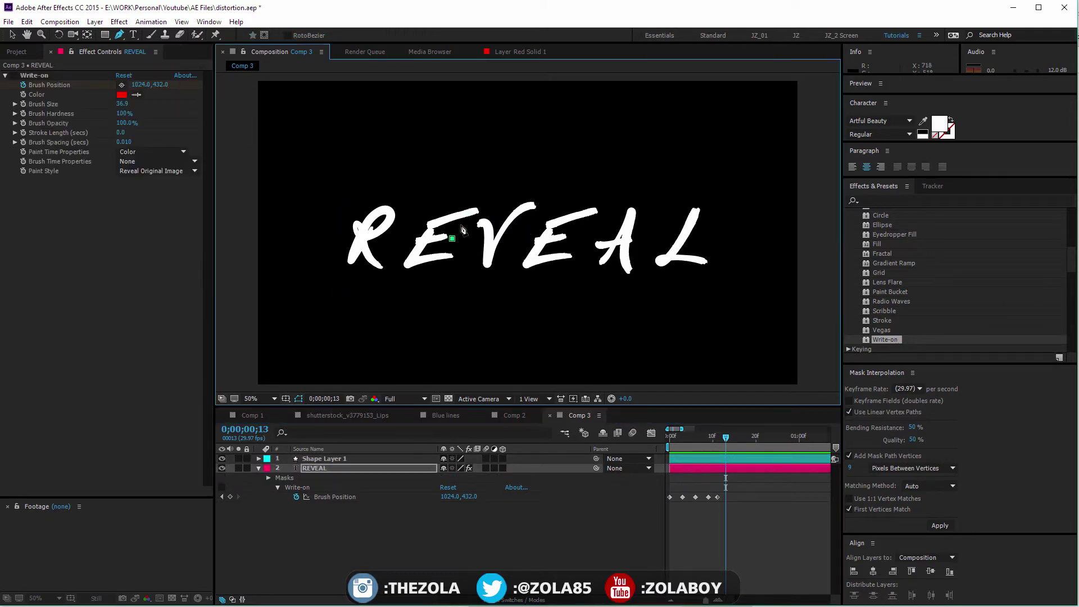
pyautogui.click(470, 231)
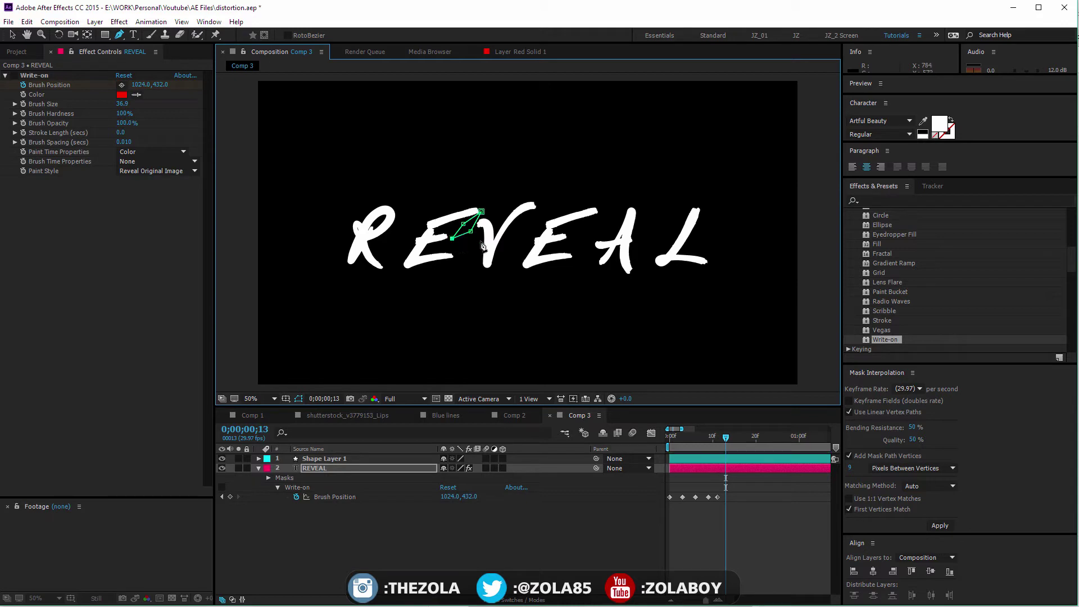
pyautogui.click(451, 238)
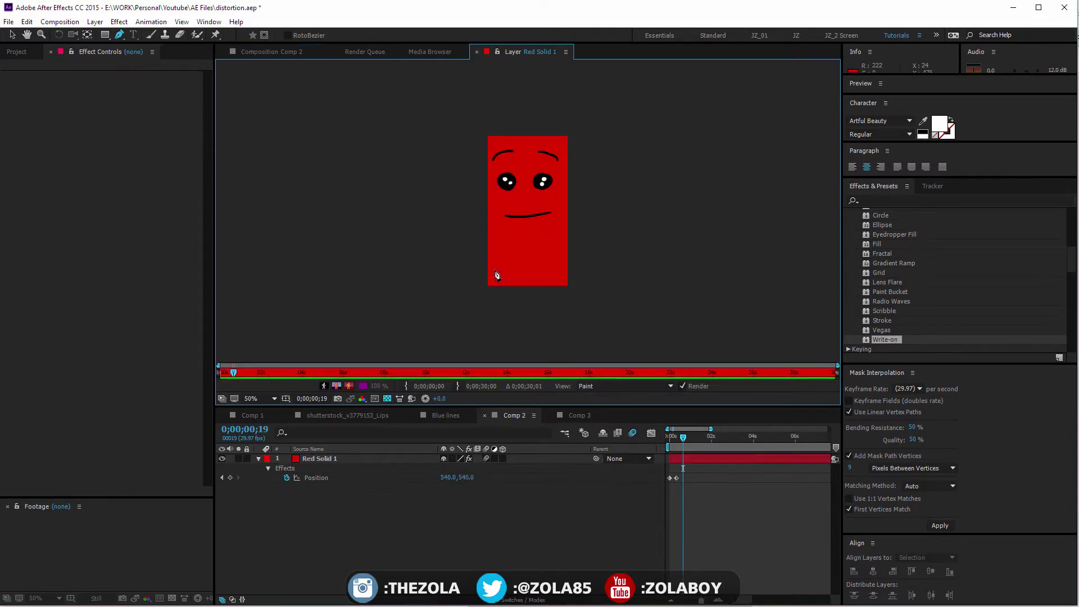
pyautogui.click(559, 414)
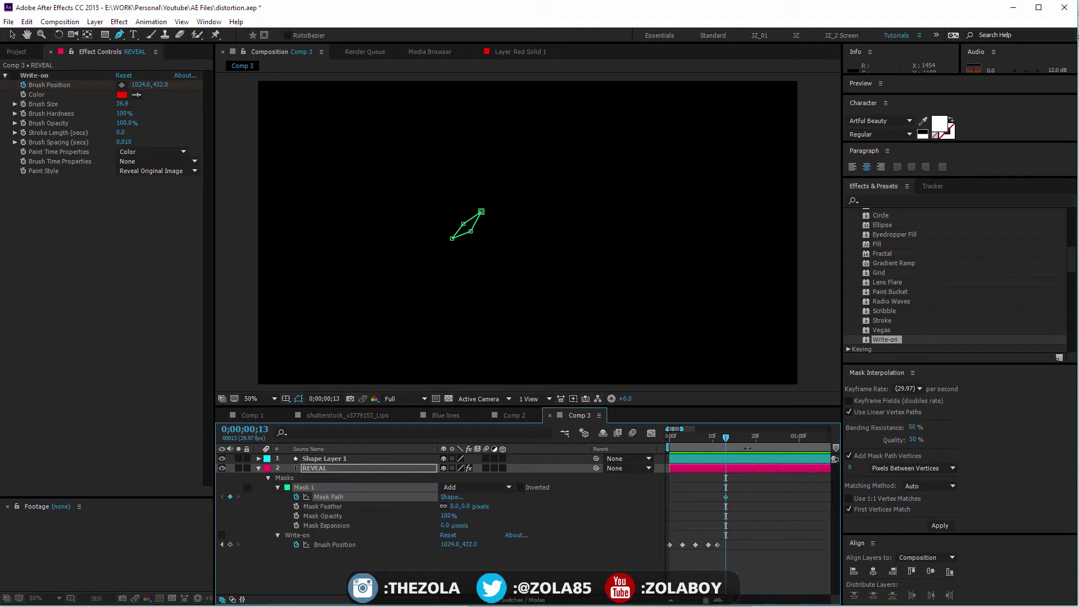
pyautogui.moveTo(726, 497); pyautogui.dragTo(700, 497)
# Step: Keyframe the mask path over the V's upper end on frame 13 and along its downstroke on frame 15, adding vertices, and scrub the result
pyautogui.moveTo(471, 232)
pyautogui.mouseDown()
pyautogui.moveTo(489, 234)
pyautogui.moveTo(501, 203)
pyautogui.moveTo(478, 235)
pyautogui.mouseUp()
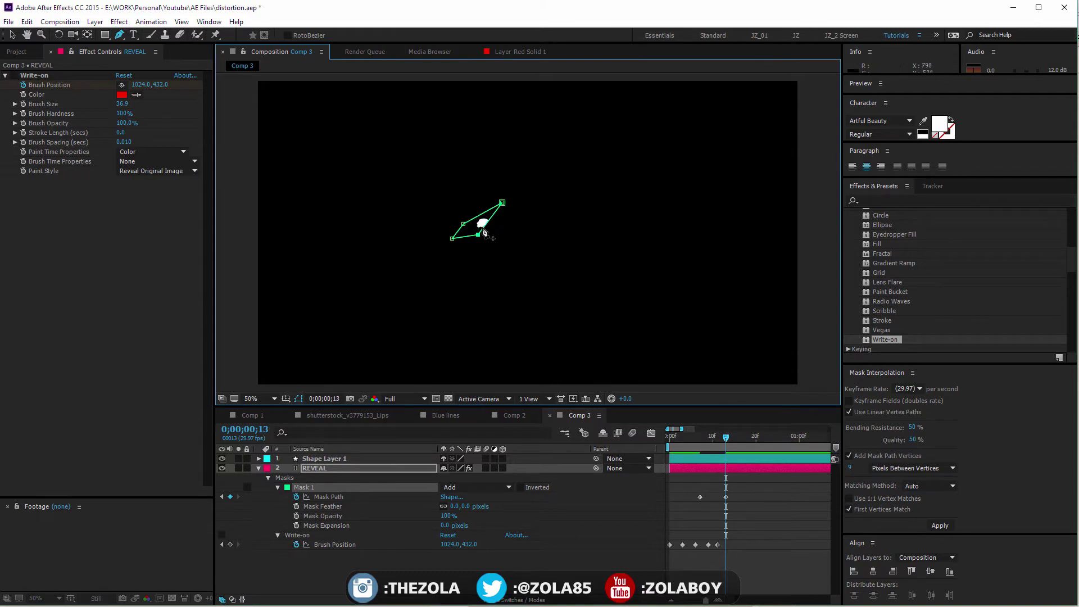
pyautogui.click(483, 228)
pyautogui.press('pagedown')
pyautogui.press('pagedown')
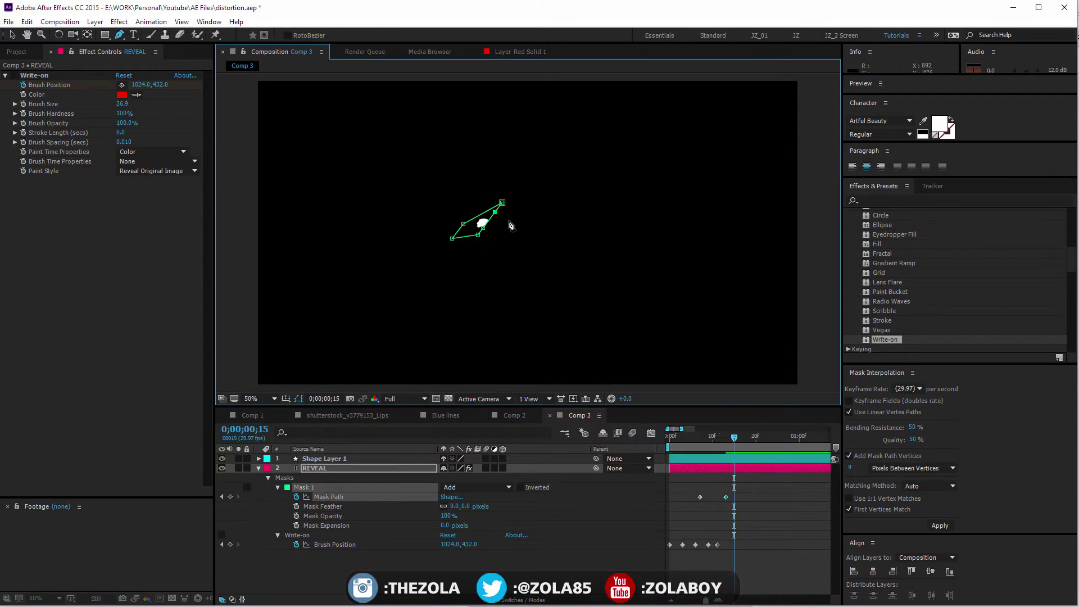
pyautogui.moveTo(478, 292); pyautogui.dragTo(478, 292)
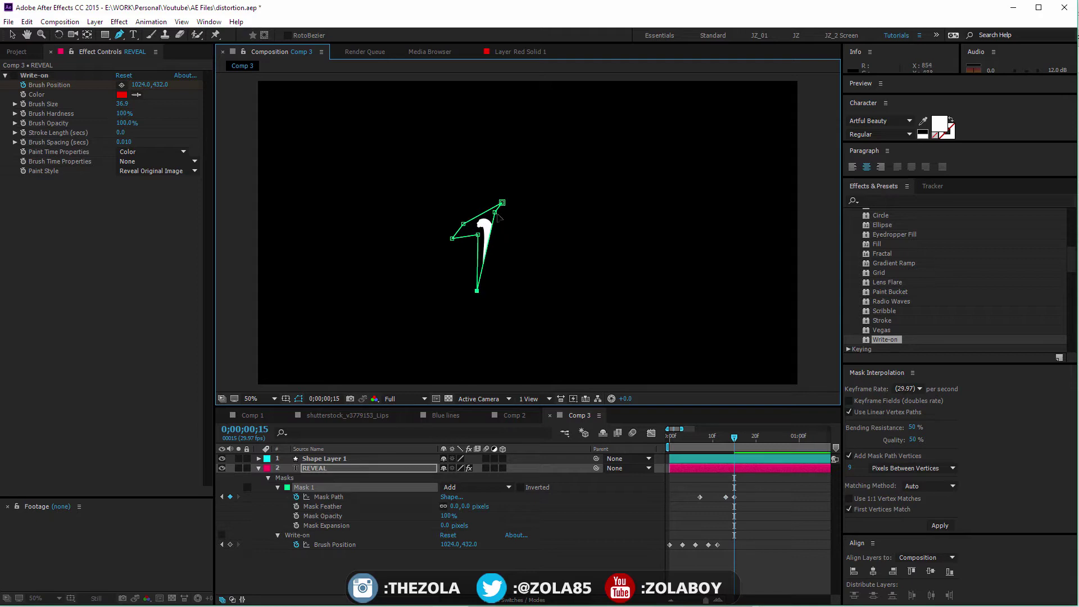
pyautogui.moveTo(495, 212); pyautogui.dragTo(495, 238)
pyautogui.moveTo(720, 447)
pyautogui.mouseDown()
pyautogui.moveTo(712, 445)
pyautogui.moveTo(749, 444)
pyautogui.moveTo(697, 443)
pyautogui.moveTo(755, 469)
pyautogui.mouseUp()
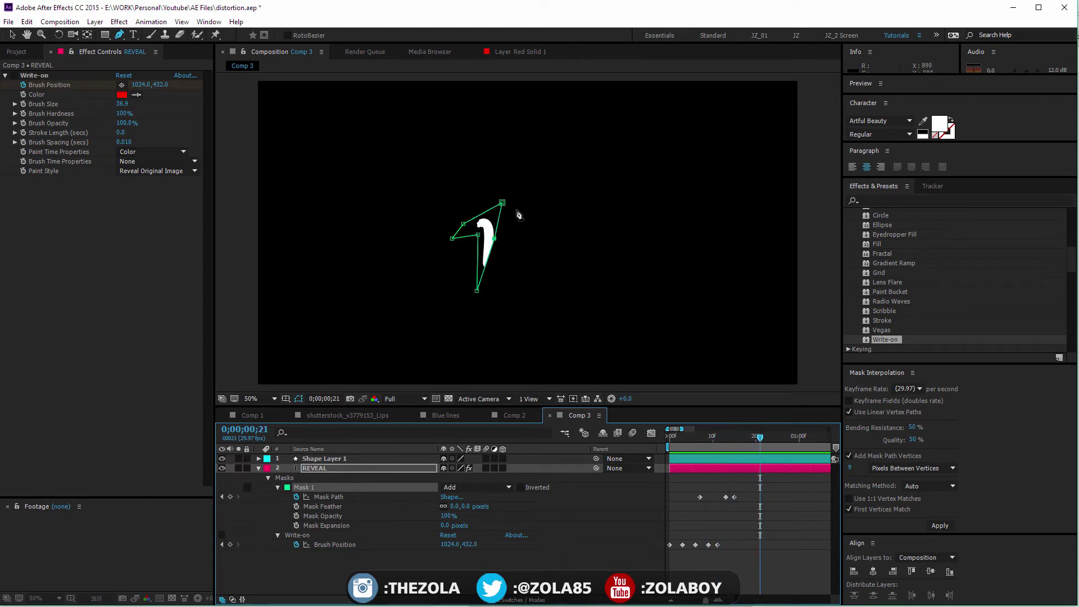
pyautogui.press('v')
pyautogui.click(518, 576)
pyautogui.moveTo(750, 440)
pyautogui.mouseDown()
pyautogui.moveTo(678, 440)
pyautogui.moveTo(778, 432)
pyautogui.mouseUp()
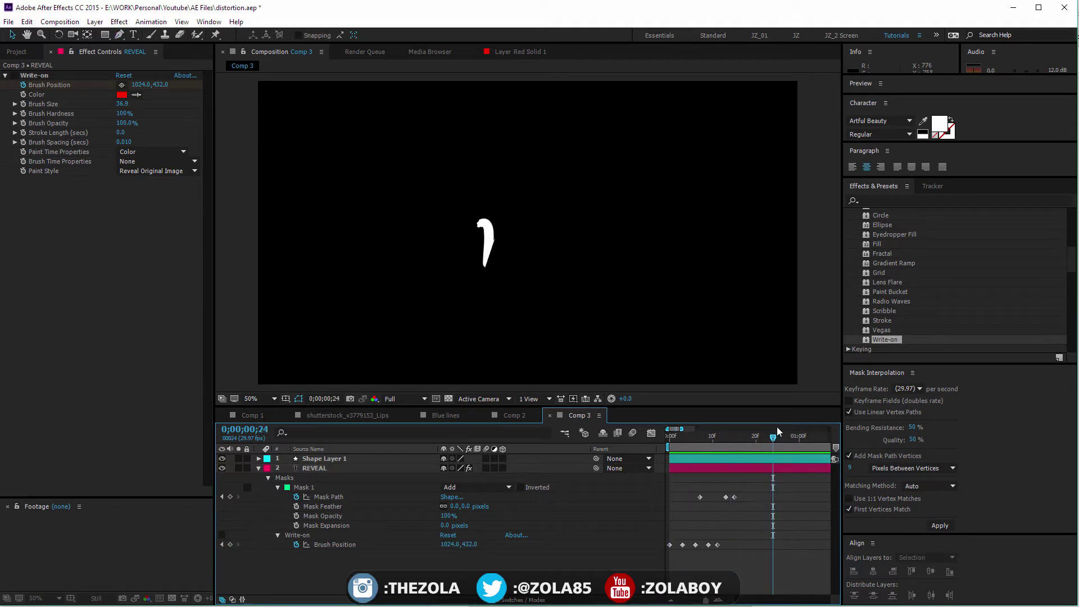
# Step: Delete the Write-on effect from the REVEAL layer
pyautogui.click(46, 74)
pyautogui.press('Delete')
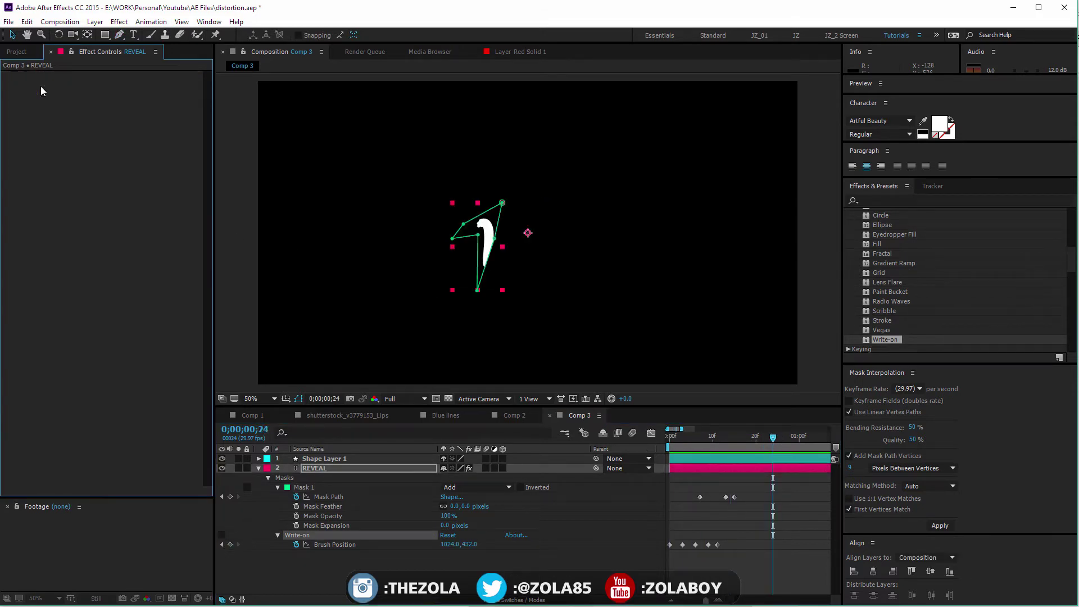
pyautogui.click(399, 540)
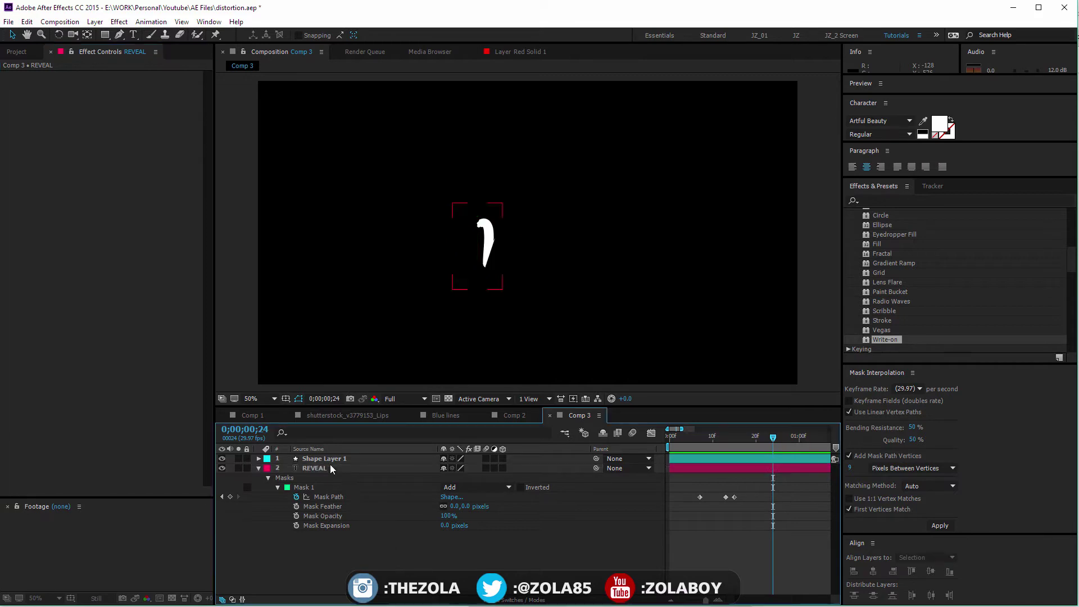
pyautogui.click(326, 460)
pyautogui.keyDown('shift'); pyautogui.click(320, 468); pyautogui.keyUp('shift')
pyautogui.press('Delete')
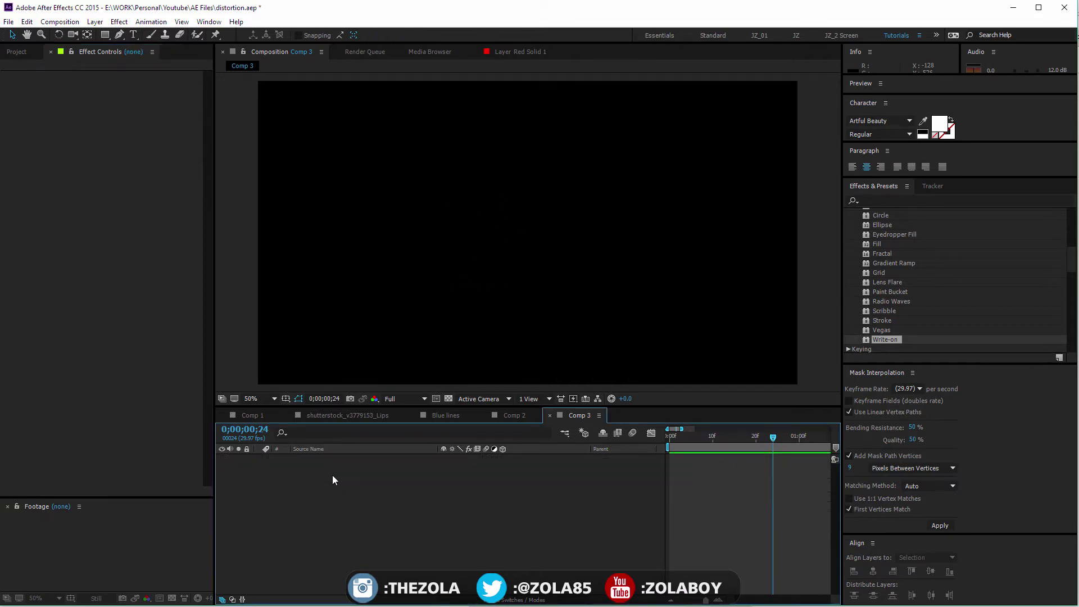
pyautogui.hotkey('ctrl', 'z')
# Step: Delete Shape Layer 1 and remove the mask from the REVEAL layer
pyautogui.click(396, 508)
pyautogui.click(363, 458)
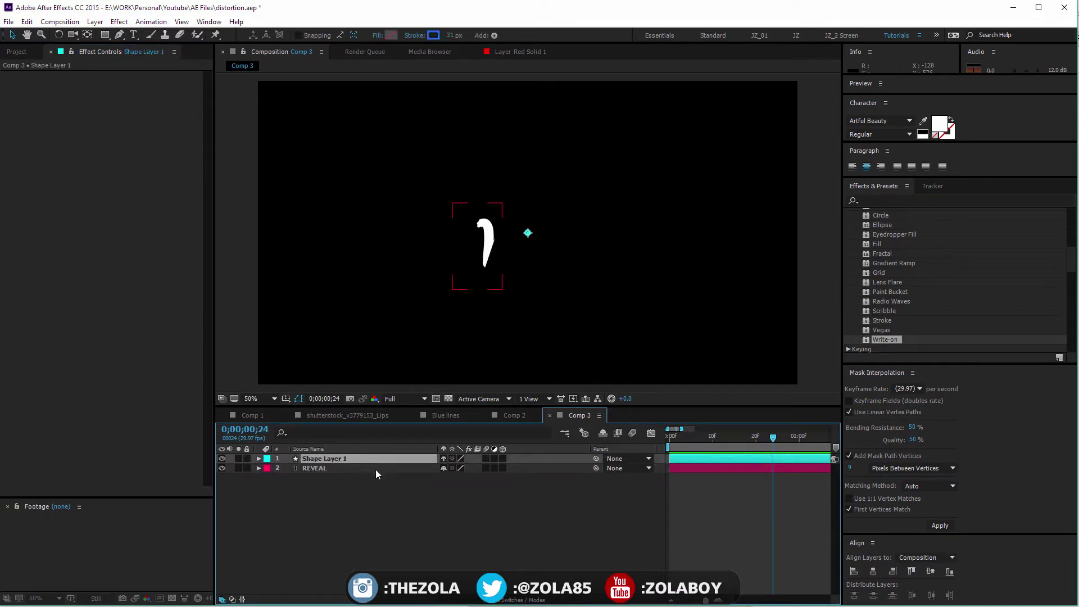
pyautogui.press('Delete')
pyautogui.click(320, 458)
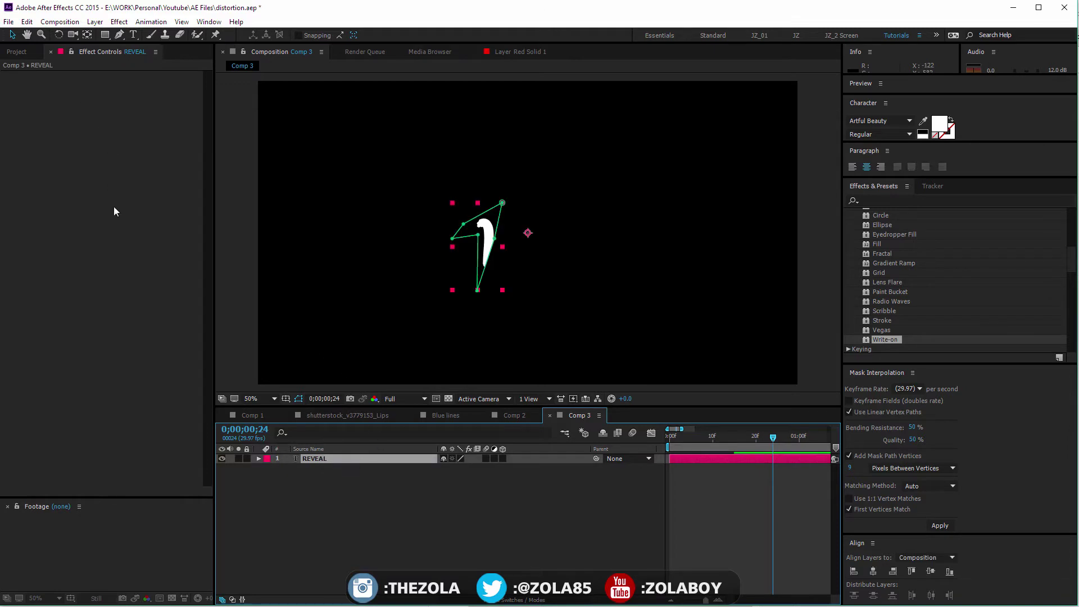
pyautogui.press('m')
pyautogui.click(313, 468)
pyautogui.press('Delete')
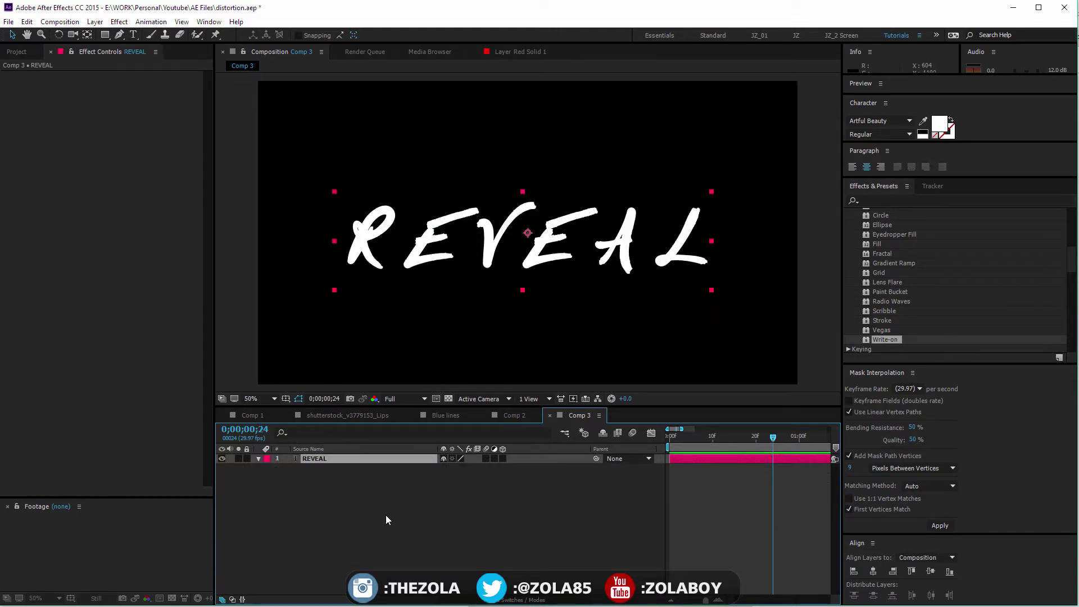
pyautogui.click(385, 515)
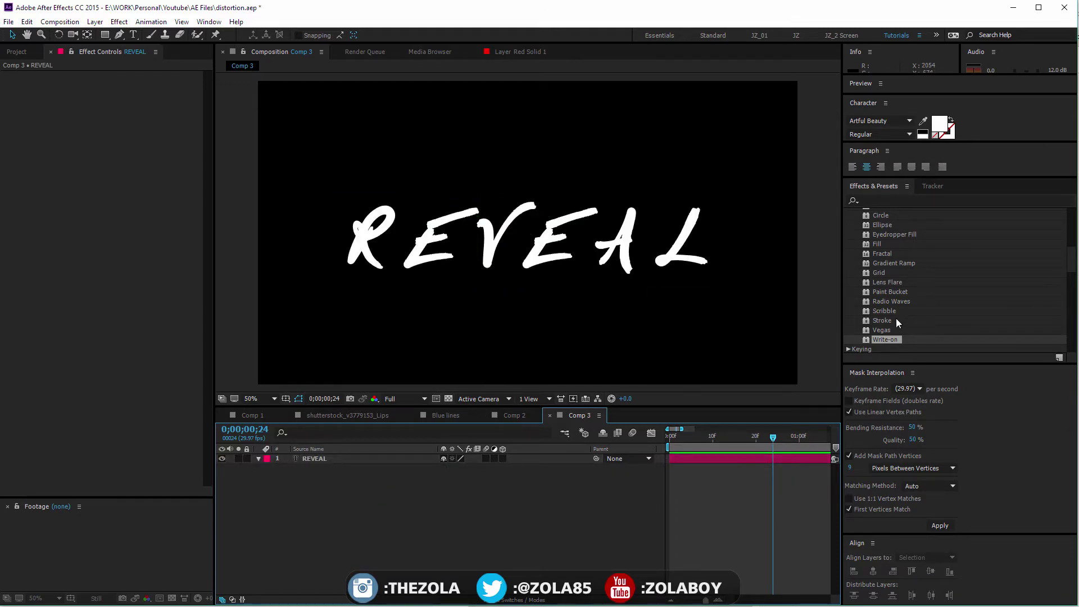
# Step: Apply the Vegas effect to the REVEAL text, set its fill colour to black 000000 and check it against the transparency grid
pyautogui.moveTo(886, 332); pyautogui.dragTo(200, 553)
pyautogui.click(937, 131)
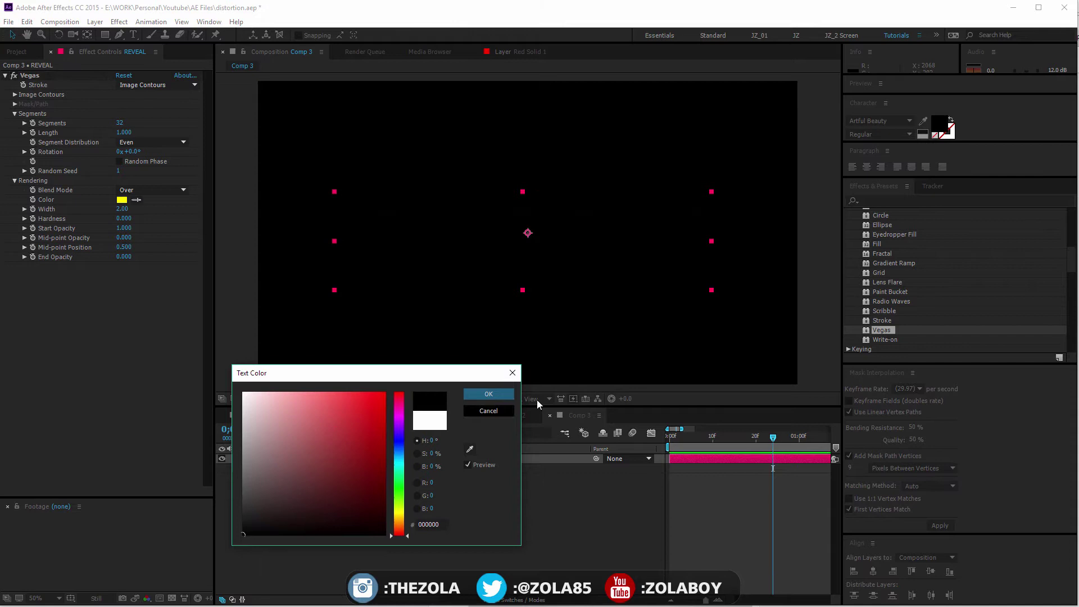
pyautogui.click(488, 394)
pyautogui.click(448, 399)
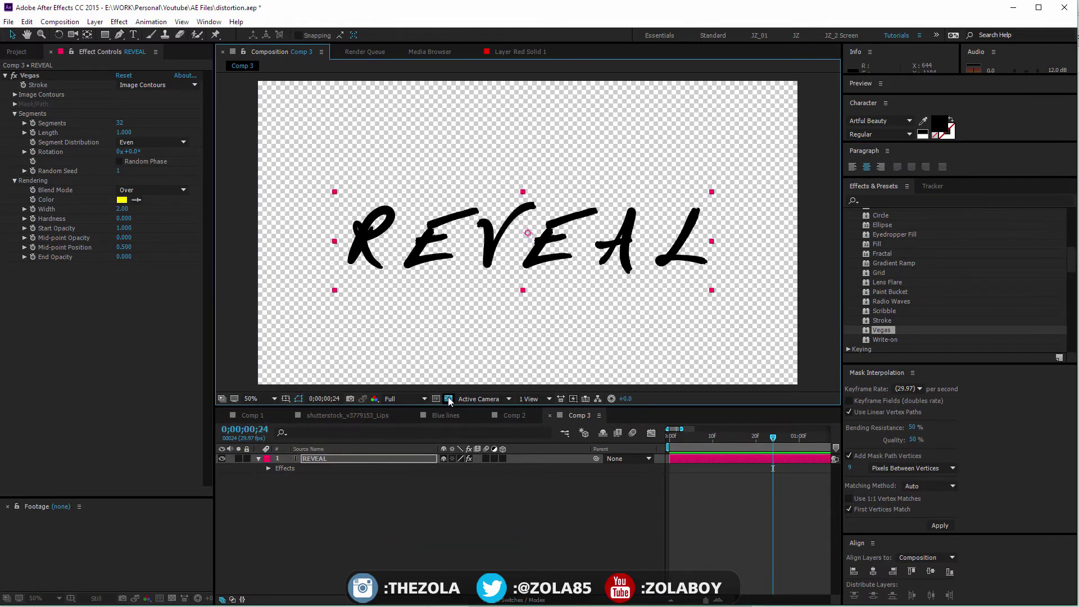
pyautogui.click(448, 398)
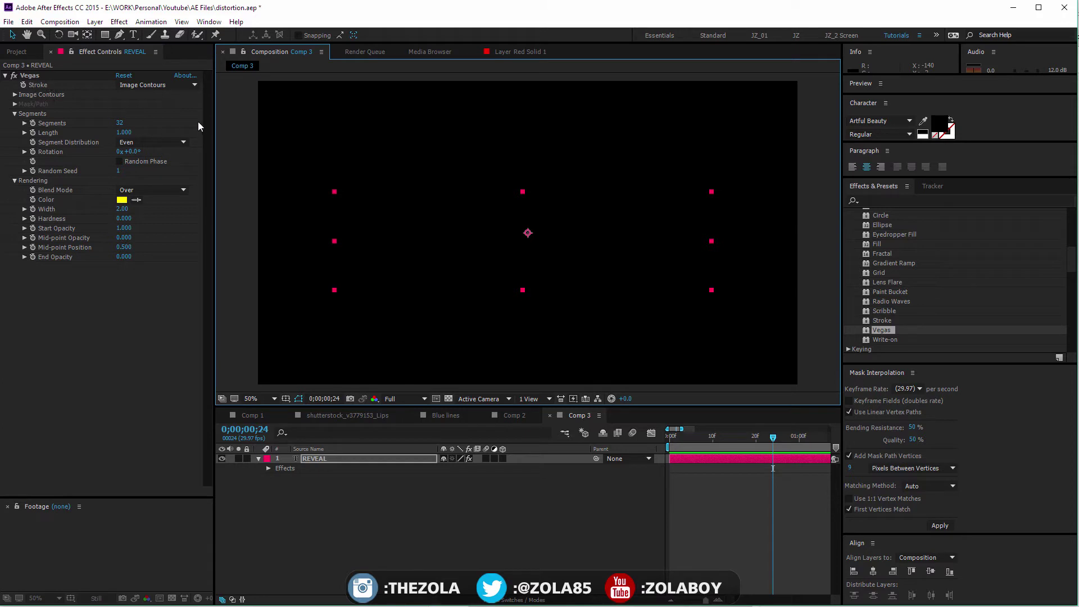
# Step: Set the Vegas image contours to use REVEAL as the input layer, with threshold 88 and selected contour 5
pyautogui.click(15, 94)
pyautogui.click(151, 104)
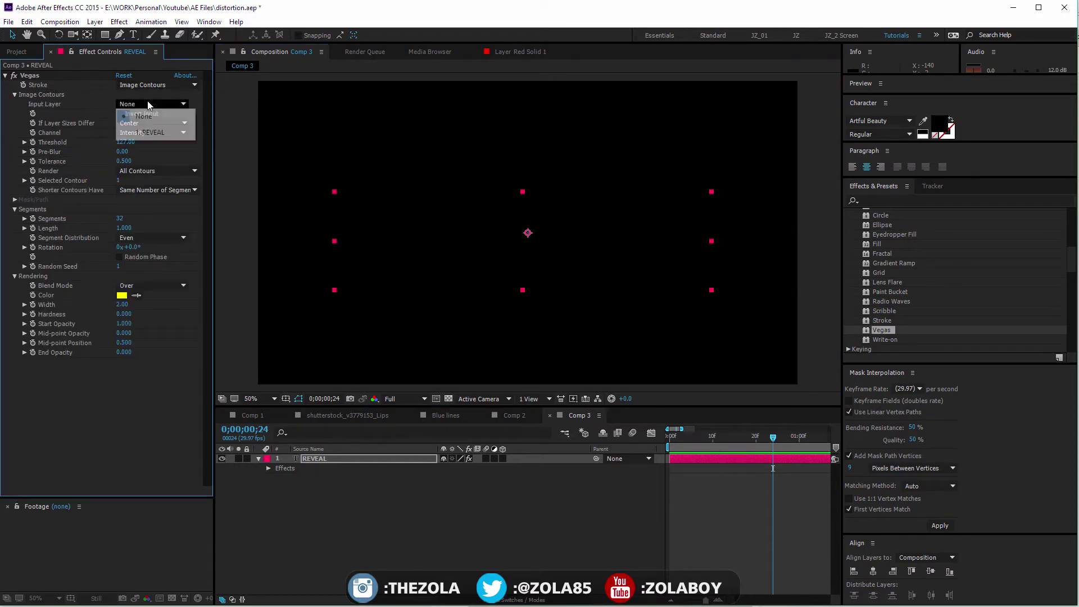
pyautogui.click(149, 132)
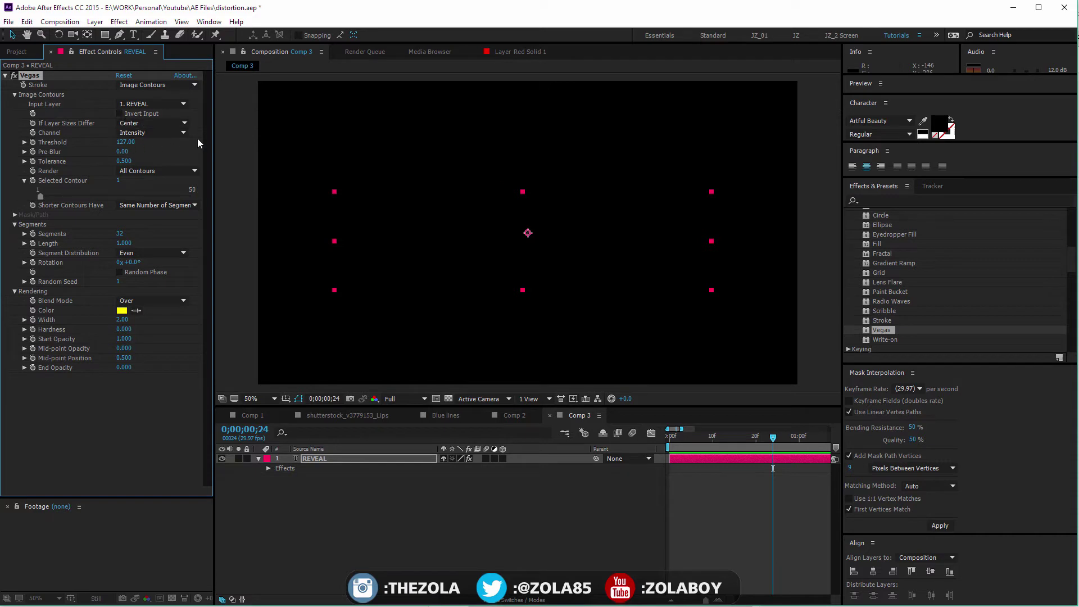
pyautogui.moveTo(130, 145); pyautogui.dragTo(53, 196)
pyautogui.moveTo(124, 143); pyautogui.dragTo(133, 143)
pyautogui.moveTo(231, 151); pyautogui.dragTo(225, 154)
# Step: Change the REVEAL text fill to red CE3D3D and set the Vegas threshold to 0
pyautogui.click(939, 124)
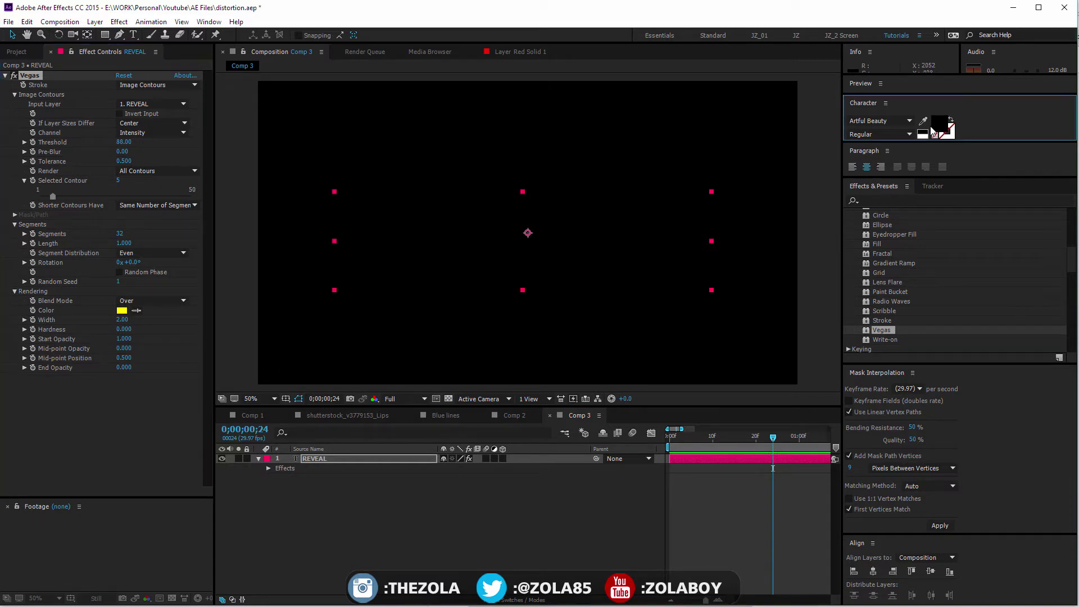
pyautogui.click(288, 402)
pyautogui.moveTo(288, 467); pyautogui.dragTo(343, 419)
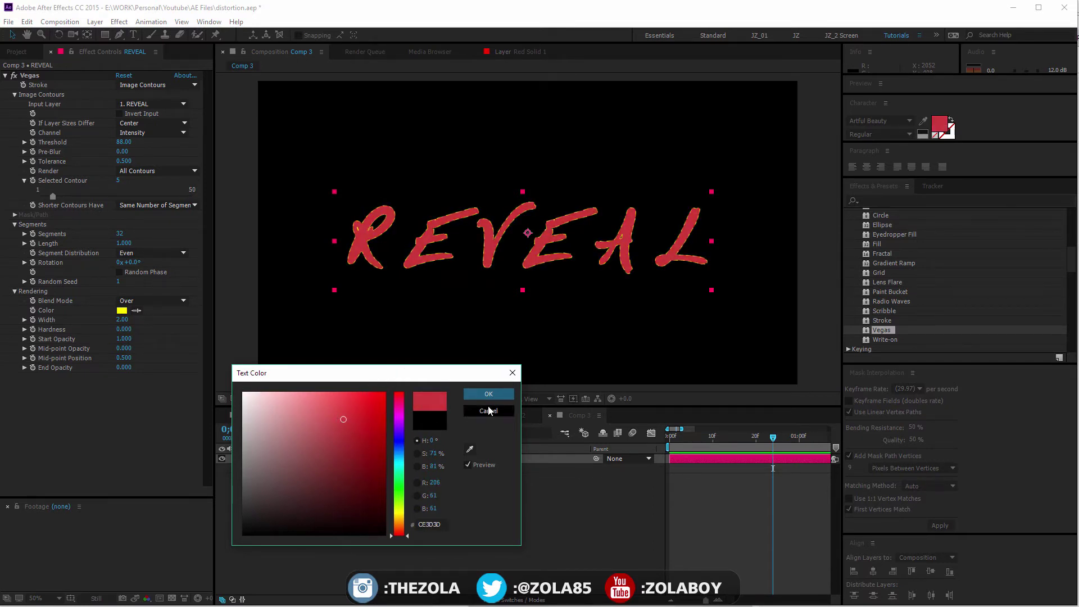
pyautogui.click(511, 396)
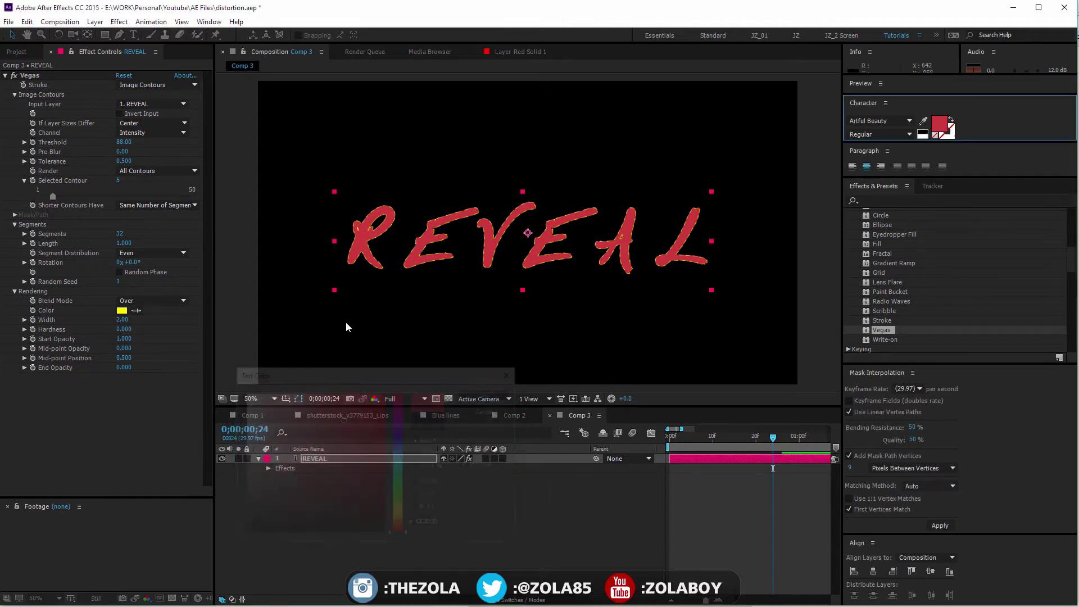
pyautogui.moveTo(125, 143); pyautogui.dragTo(83, 180)
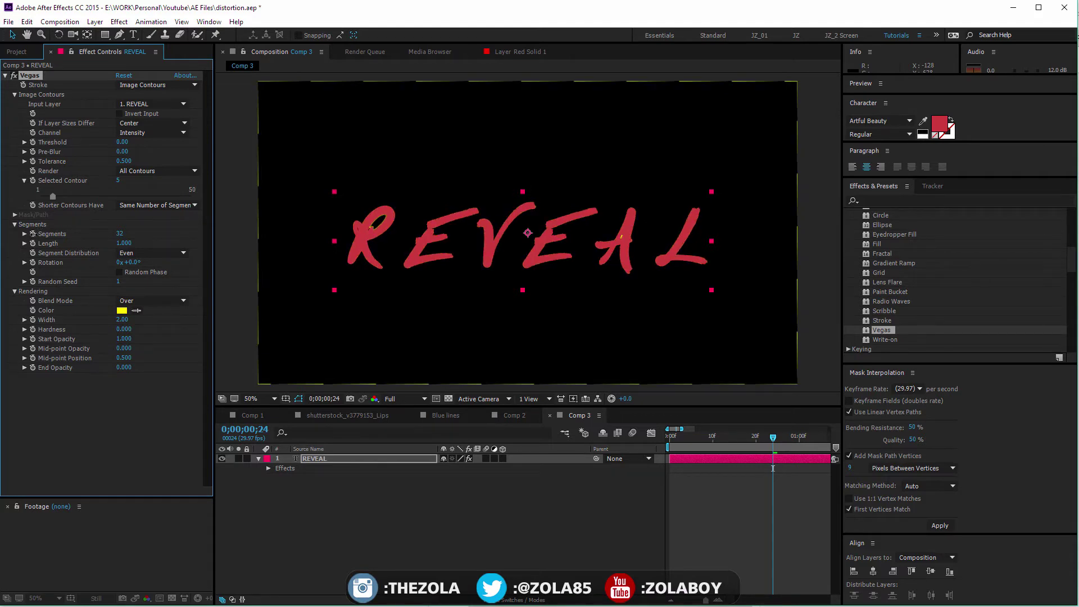
# Step: Set the Vegas contour threshold to 32 and tolerance to 0.800 so the strokes follow the REVEAL letters
pyautogui.moveTo(33, 234); pyautogui.dragTo(46, 226)
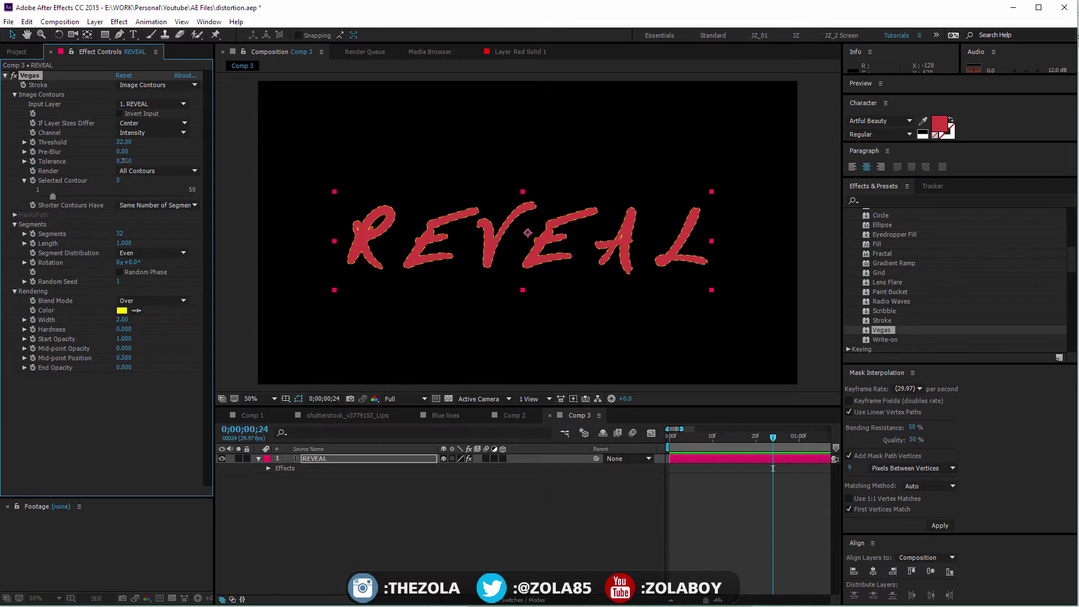
pyautogui.moveTo(124, 161); pyautogui.dragTo(158, 171)
pyautogui.press('.')
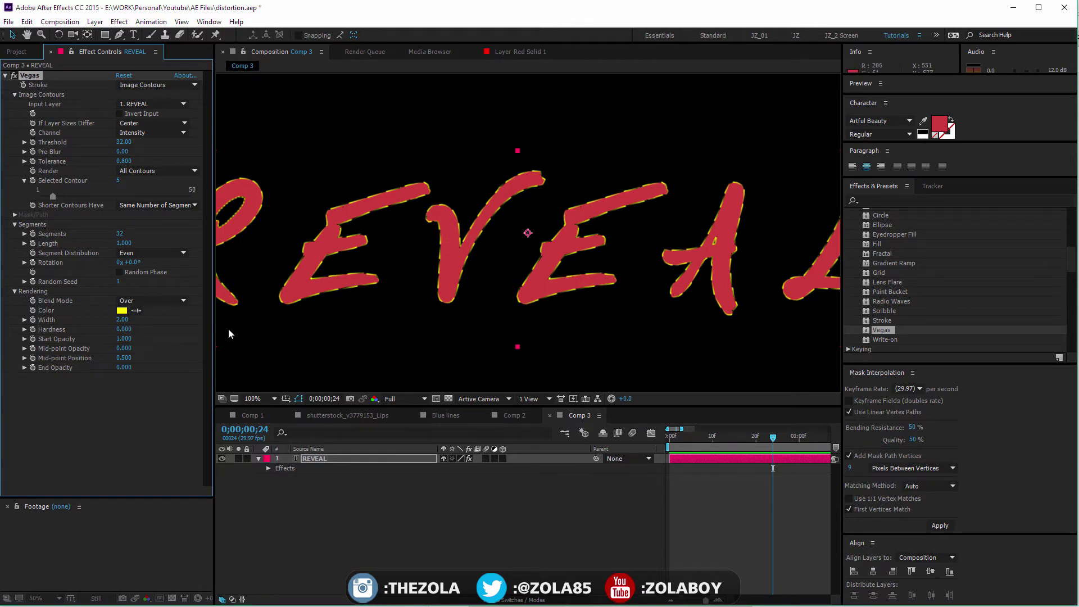
# Step: Widen the Vegas stroke to 7.70 and try the Transparent blend mode before returning it to Over
pyautogui.moveTo(123, 319)
pyautogui.mouseDown()
pyautogui.moveTo(169, 320)
pyautogui.moveTo(128, 320)
pyautogui.moveTo(151, 320)
pyautogui.mouseUp()
pyautogui.click(157, 301)
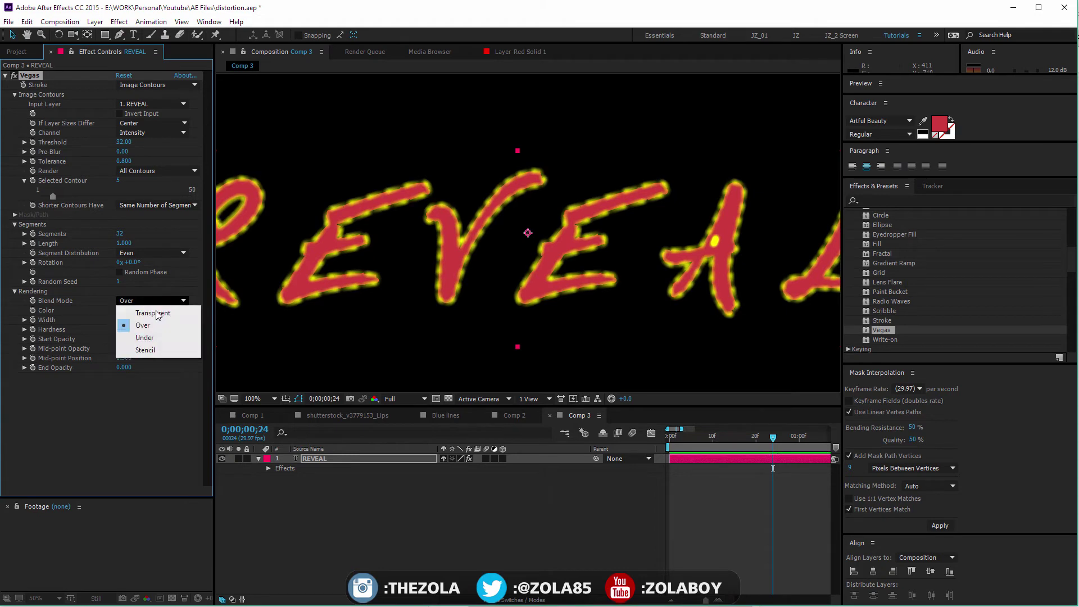
pyautogui.click(163, 313)
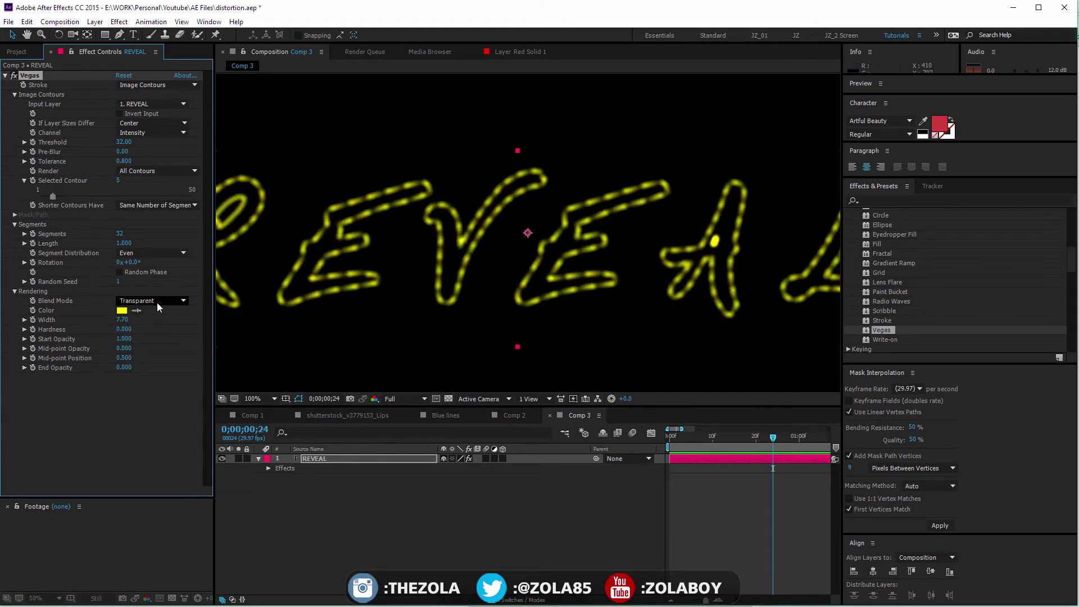
pyautogui.click(157, 303)
pyautogui.click(163, 325)
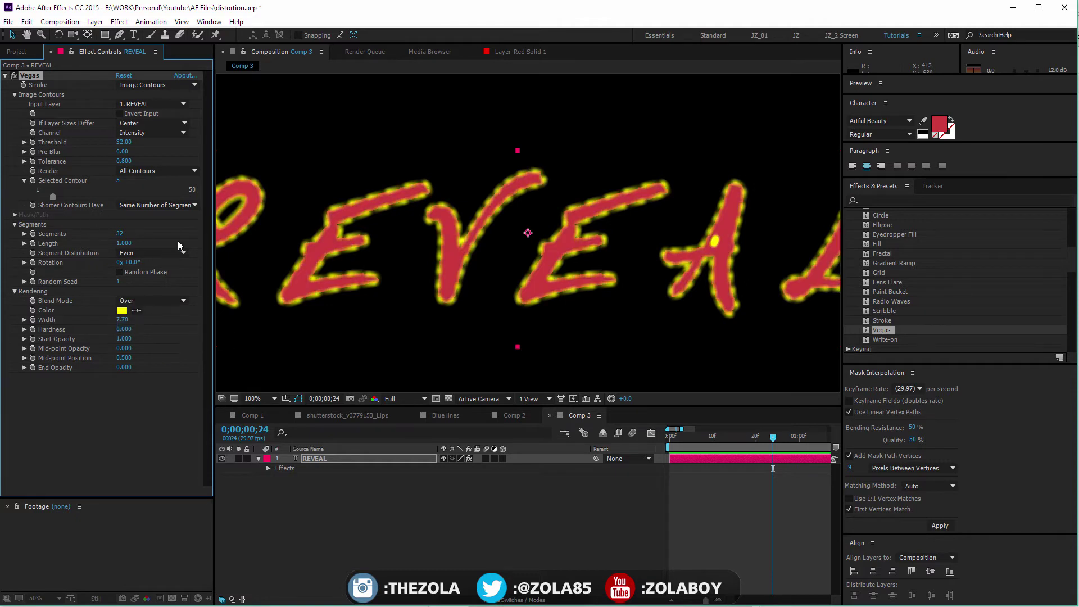
# Step: Set the Vegas stroke width to 2.60, hardness to 0.990, start opacity to 0.990 and segment rotation to 64°
pyautogui.click(122, 234)
pyautogui.click(159, 328)
pyautogui.moveTo(127, 325)
pyautogui.mouseDown()
pyautogui.moveTo(106, 331)
pyautogui.moveTo(284, 316)
pyautogui.mouseUp()
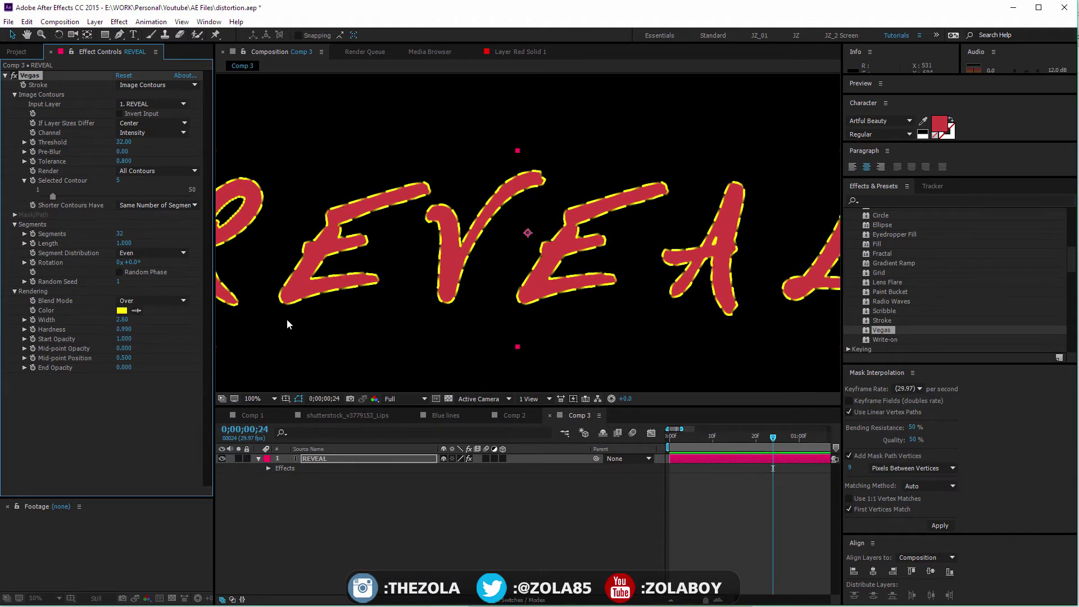
pyautogui.moveTo(126, 343); pyautogui.dragTo(134, 314)
pyautogui.moveTo(127, 244)
pyautogui.mouseDown()
pyautogui.moveTo(162, 240)
pyautogui.moveTo(109, 246)
pyautogui.moveTo(159, 241)
pyautogui.moveTo(137, 262)
pyautogui.moveTo(168, 262)
pyautogui.mouseUp()
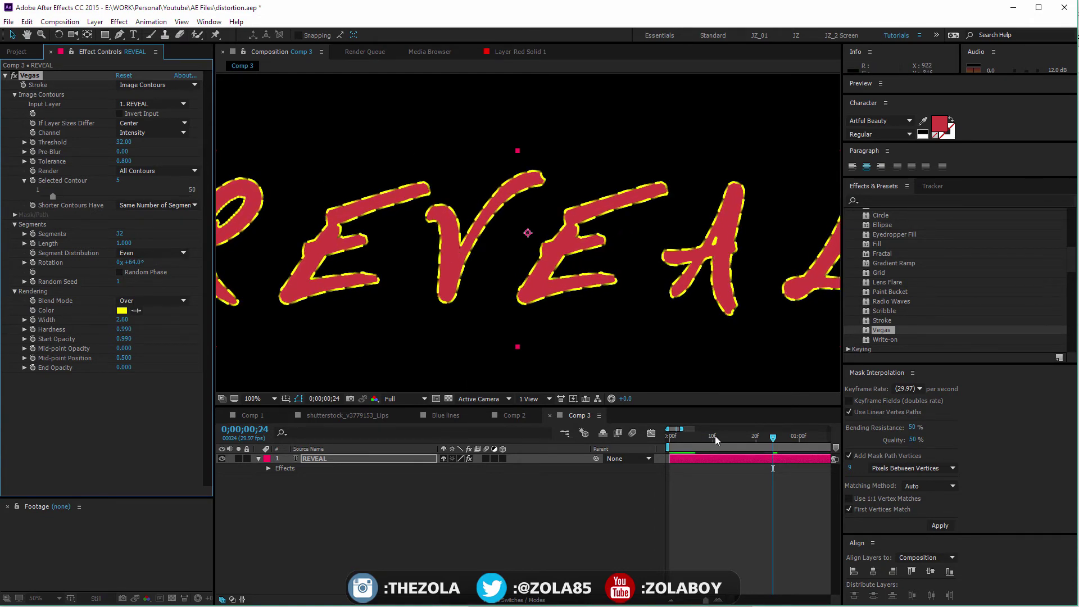
# Step: Animate the Vegas rotation with keyframes from 64° at frame 0 to 1x+64° at 0;00;01;01, and preview the motion
pyautogui.press('Home')
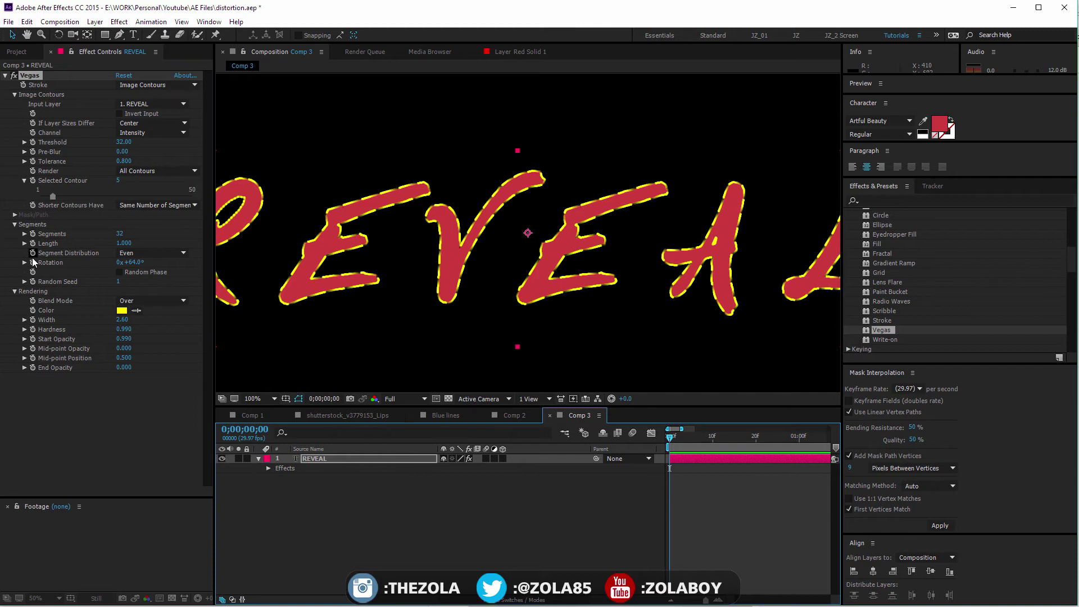
pyautogui.click(32, 263)
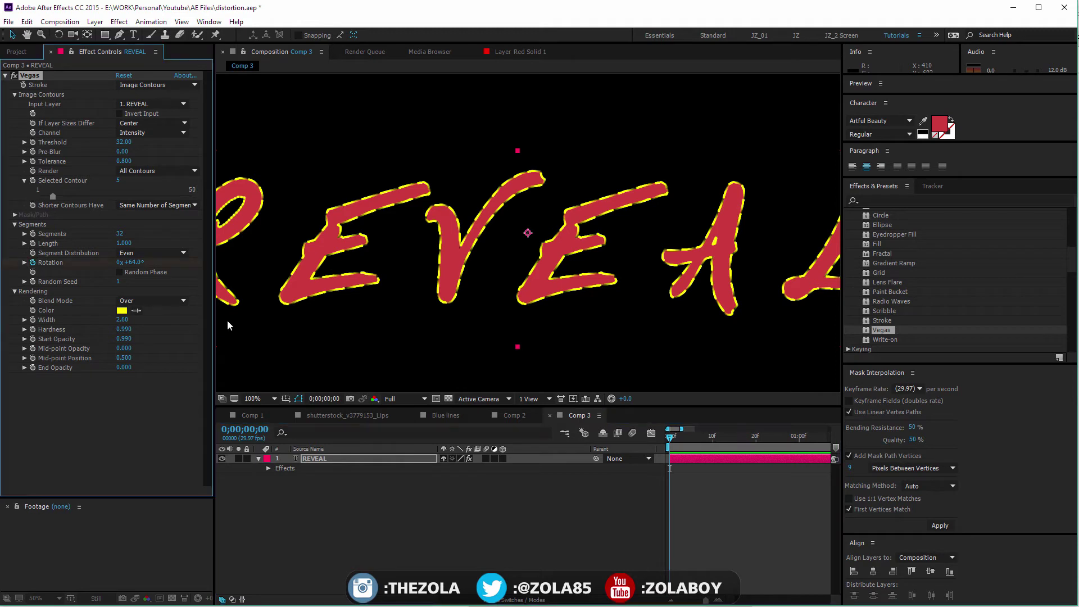
pyautogui.moveTo(702, 445); pyautogui.dragTo(803, 445)
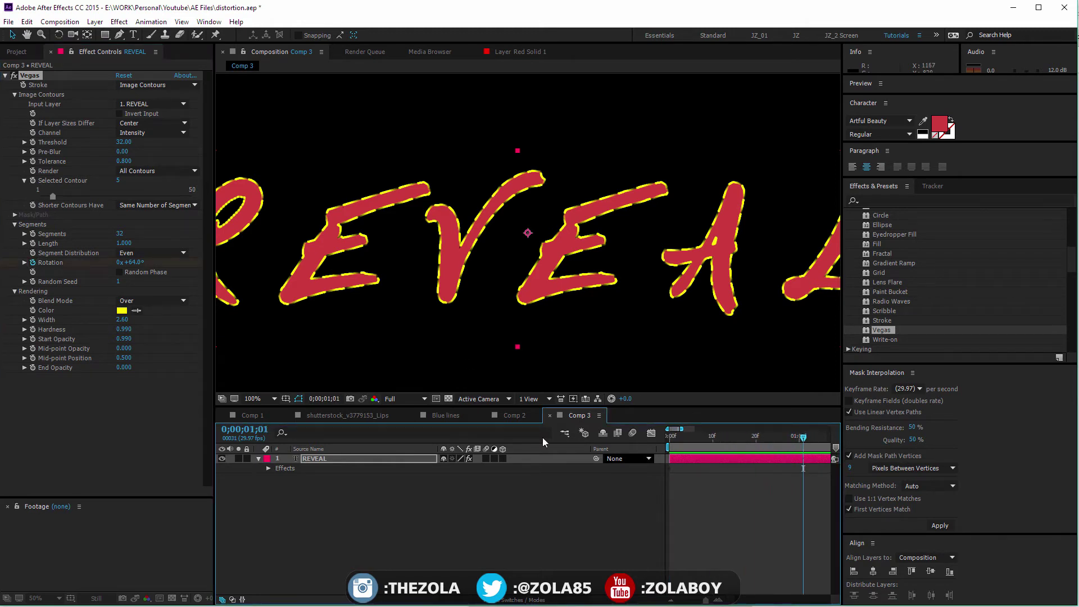
pyautogui.click(118, 262)
pyautogui.write('1')
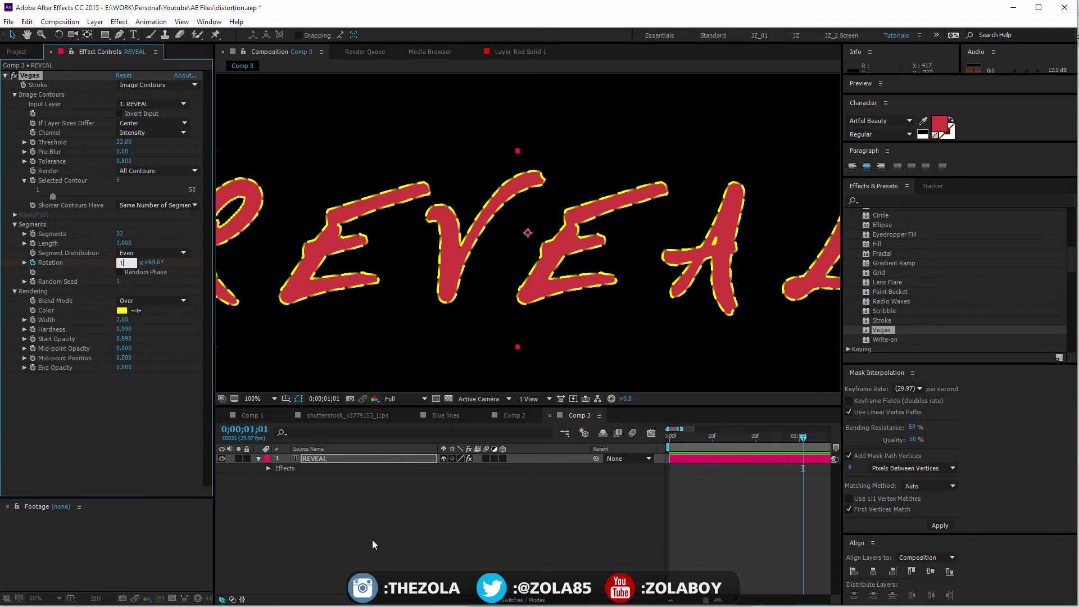
pyautogui.click(375, 554)
pyautogui.press('space')
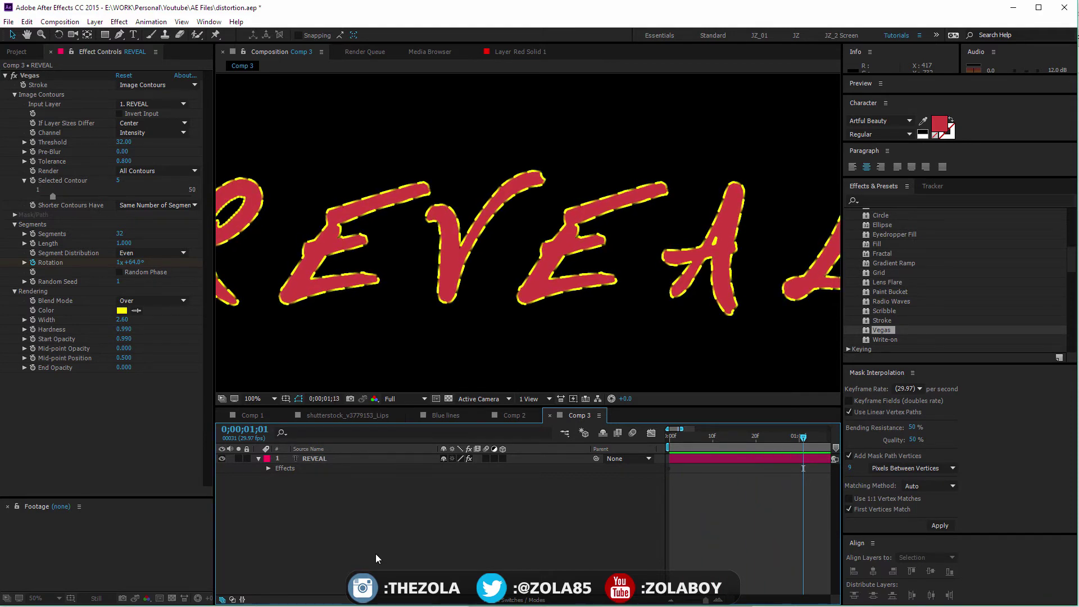
# Step: Duplicate the REVEAL layer and remove the Vegas effect from the original lower copy
pyautogui.click(338, 457)
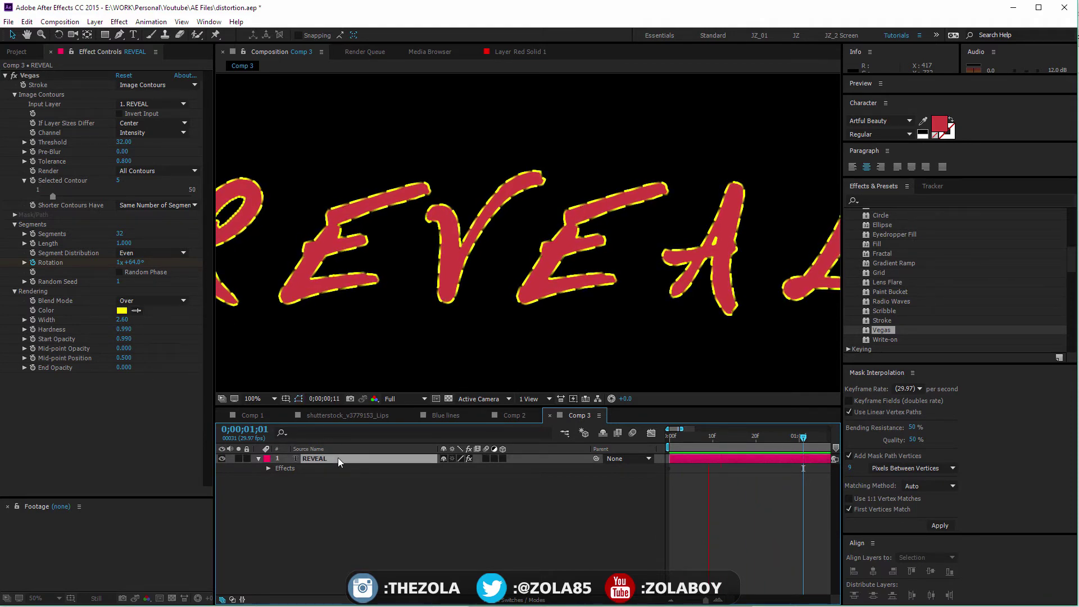
pyautogui.hotkey('ctrl', 'd')
pyautogui.click(332, 482)
pyautogui.click(322, 468)
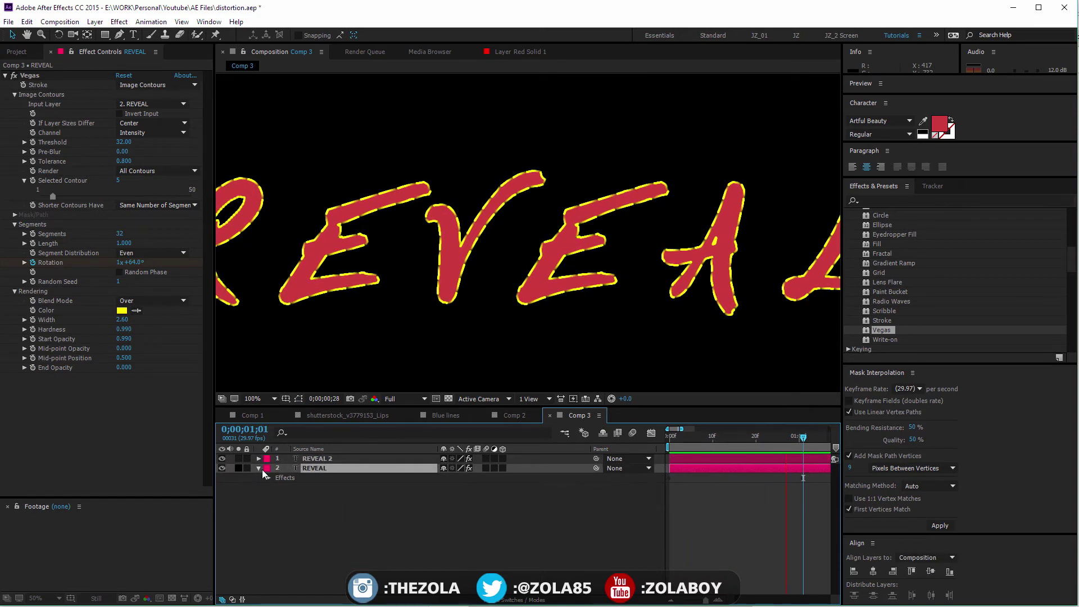
pyautogui.click(33, 77)
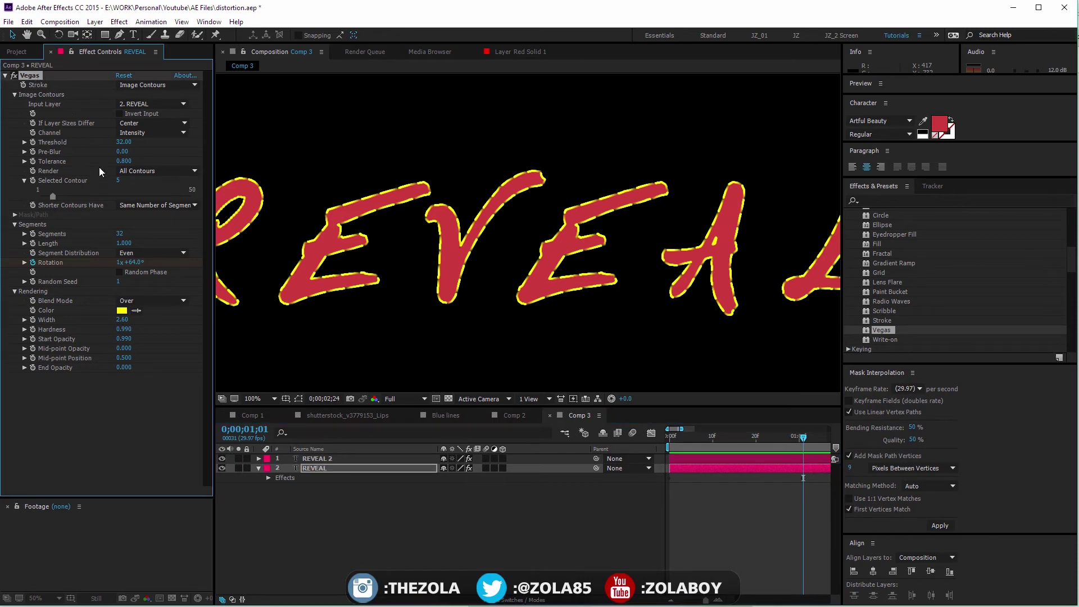
pyautogui.press('Delete')
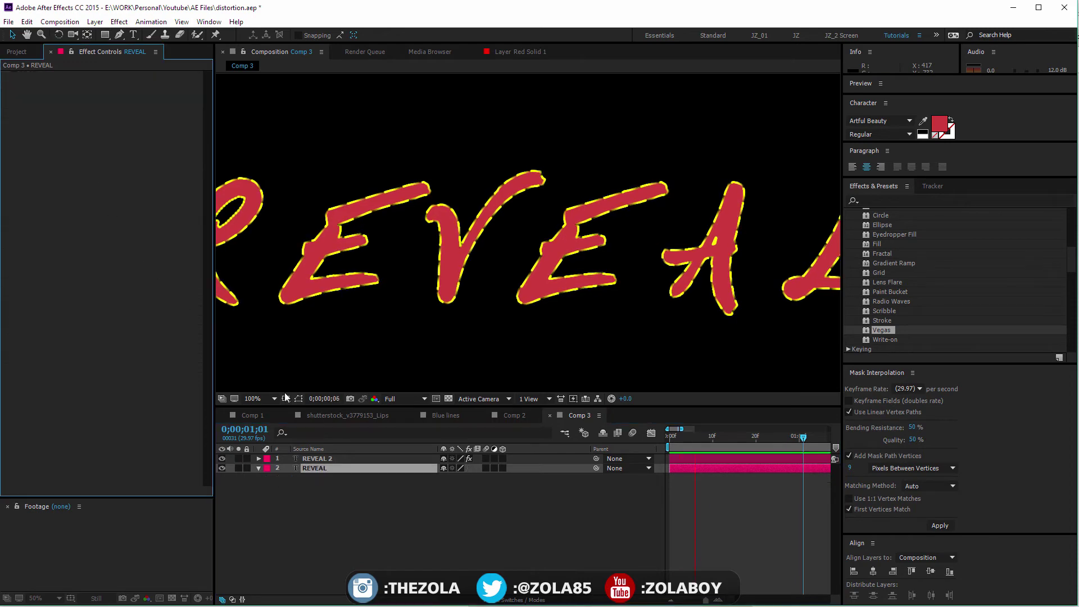
# Step: Set the Vegas blend mode on REVEAL 2 to Transparent and preview the composition
pyautogui.click(325, 459)
pyautogui.click(149, 301)
pyautogui.click(152, 313)
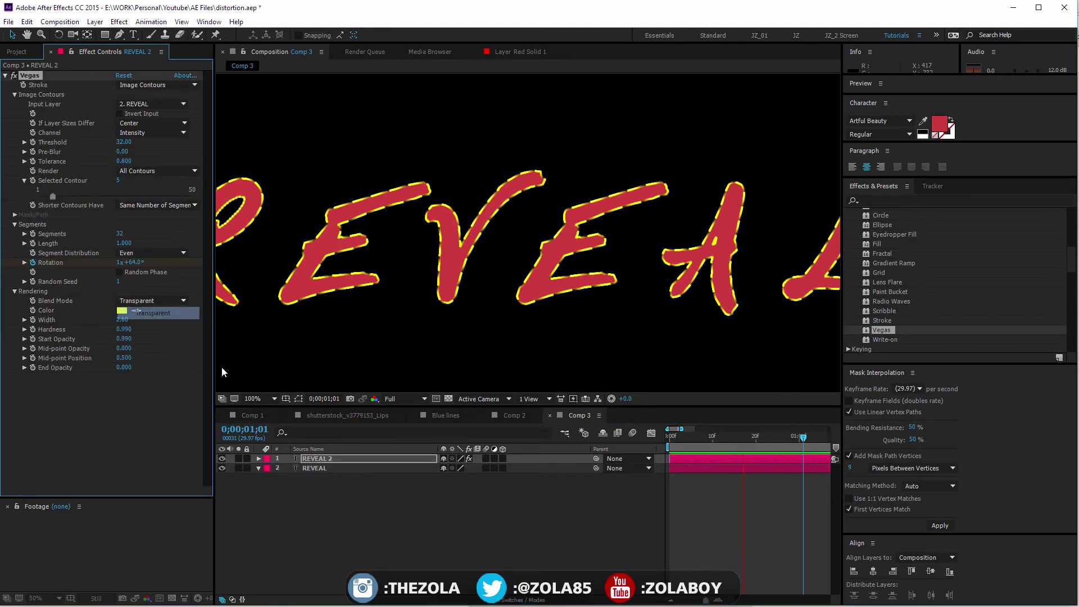
pyautogui.click(317, 513)
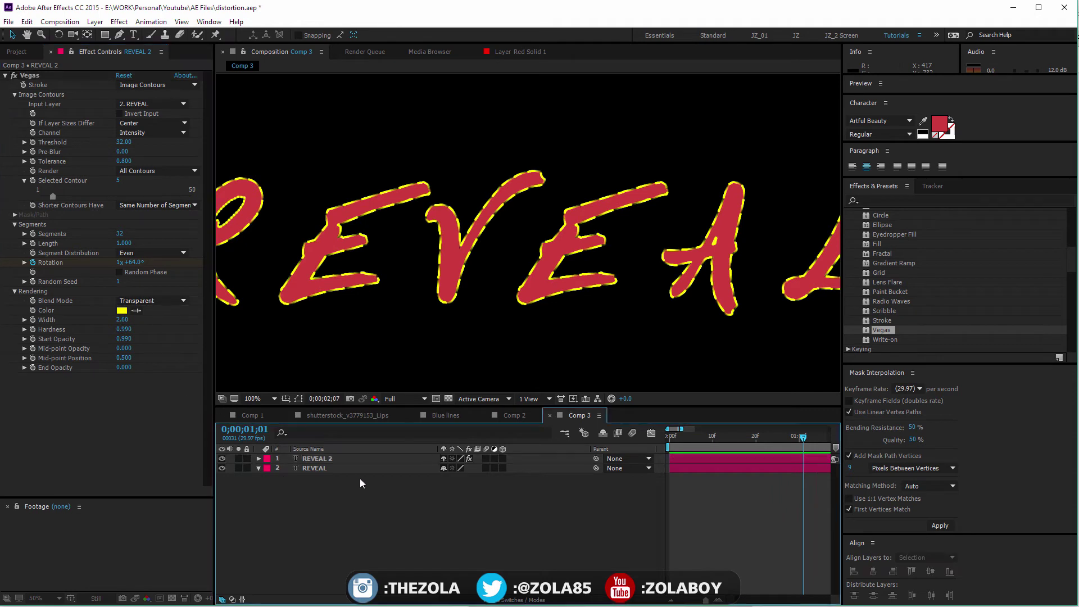
# Step: Change the lower REVEAL layer's text fill to black 000000
pyautogui.click(338, 468)
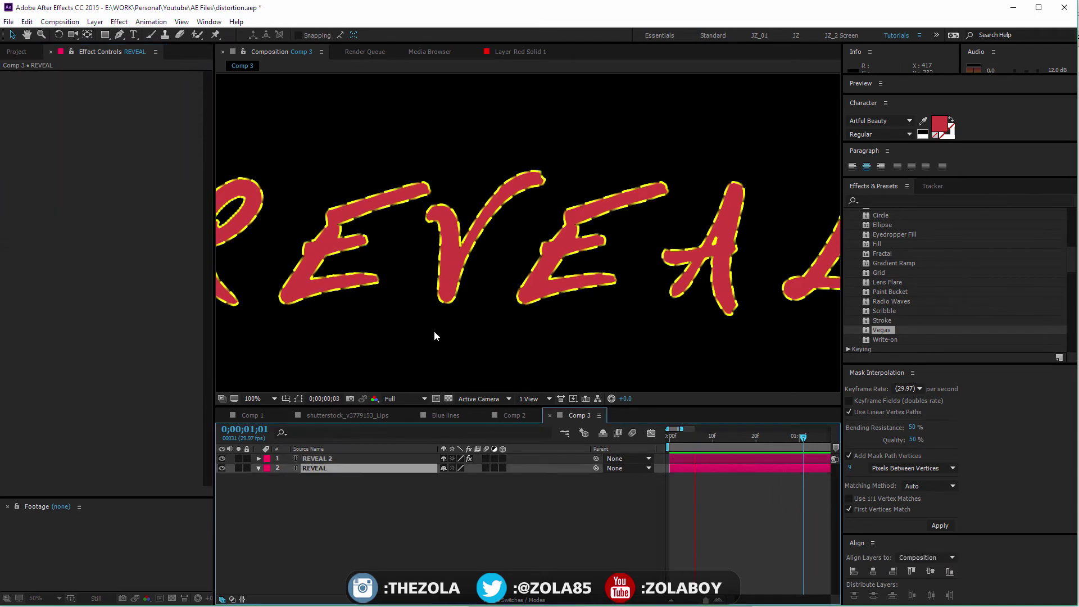
pyautogui.click(943, 118)
pyautogui.write('000000')
pyautogui.click(483, 395)
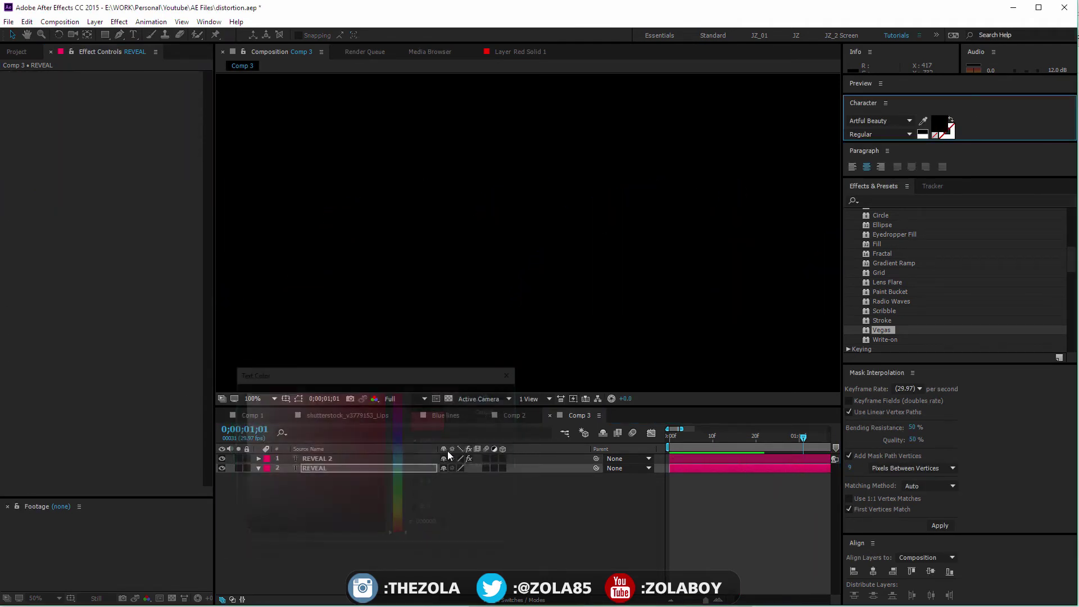
# Step: Try a Vegas threshold of 75 on REVEAL 2, checking at frame 8 of the timeline
pyautogui.click(320, 458)
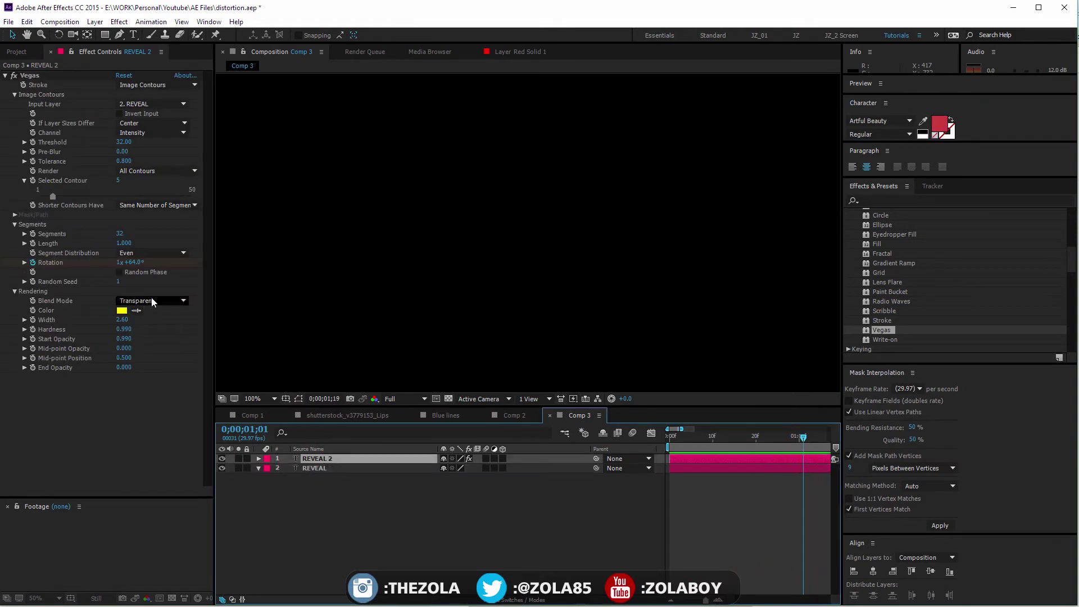
pyautogui.click(154, 301)
pyautogui.click(115, 401)
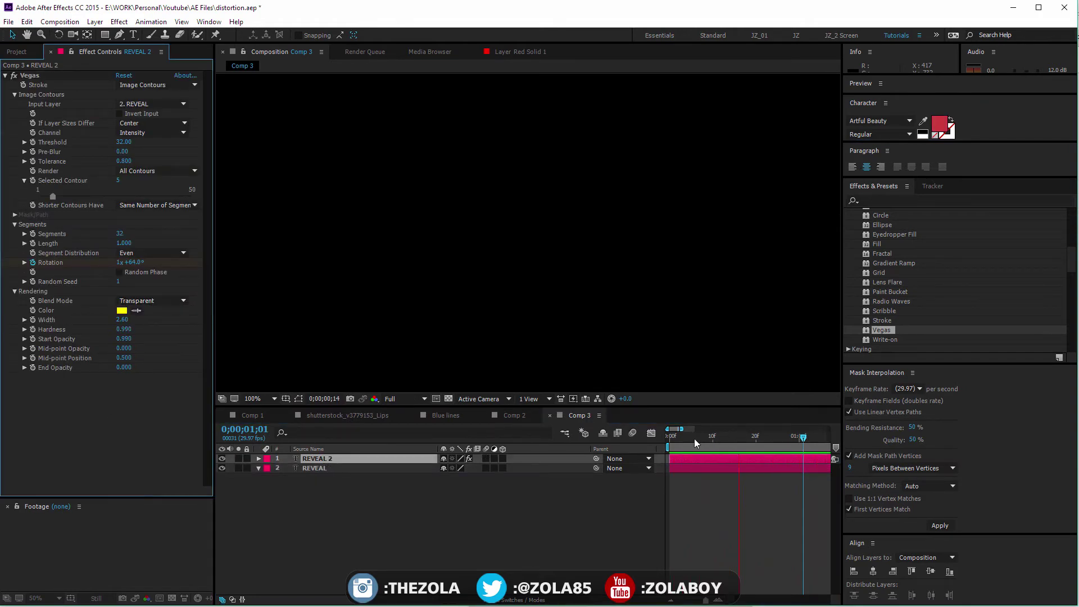
pyautogui.moveTo(694, 439); pyautogui.dragTo(704, 437)
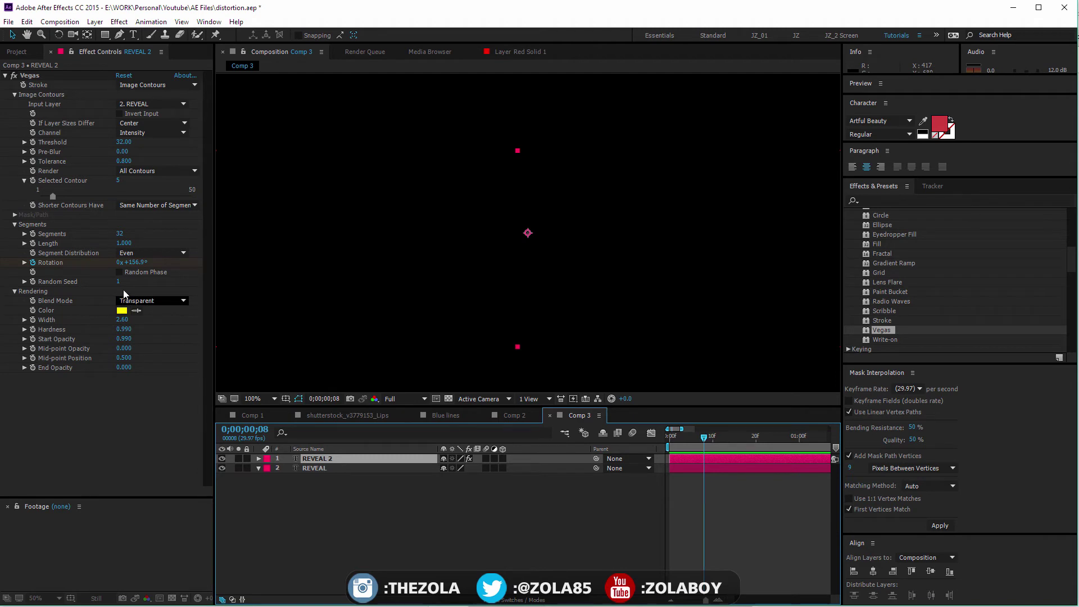
pyautogui.click(124, 141)
pyautogui.write('75')
pyautogui.press('Return')
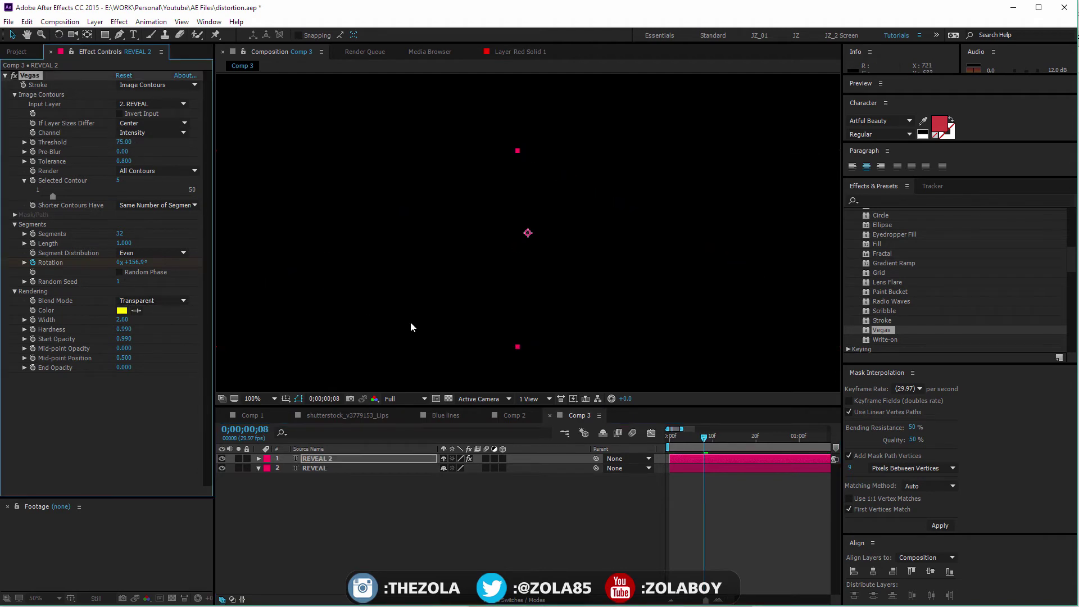
# Step: Undo the threshold change and the black text fill, and reselect the REVEAL 2 layer
pyautogui.hotkey('ctrl', 'z')
pyautogui.hotkey('ctrl', 'z')
pyautogui.click(411, 524)
pyautogui.click(342, 458)
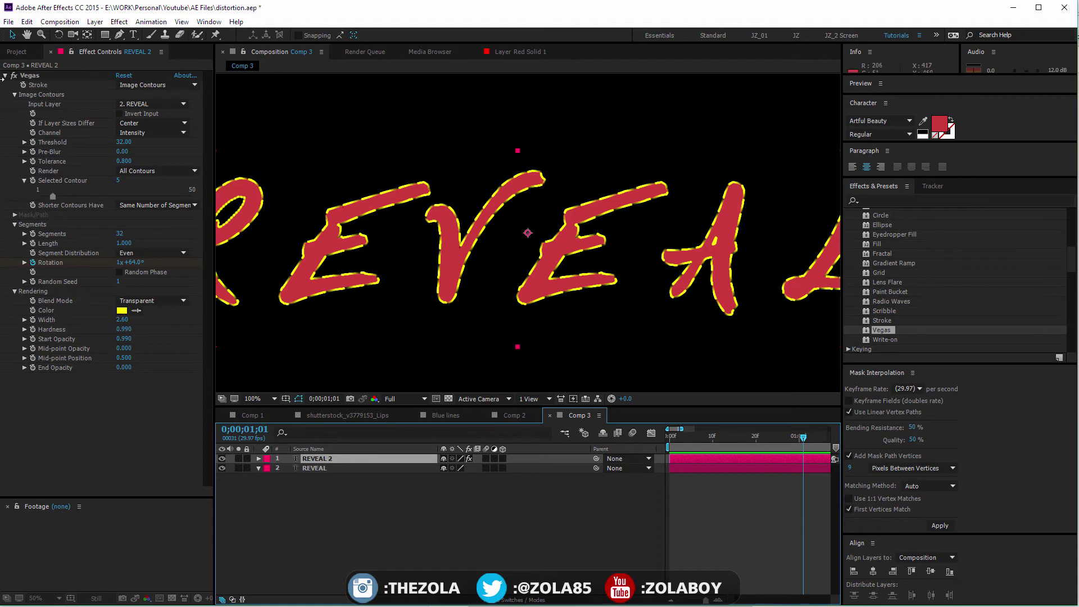
# Step: Duplicate the Vegas effect on REVEAL 2 and set the copy's stroke colour to light blue 7CD1E9
pyautogui.click(32, 74)
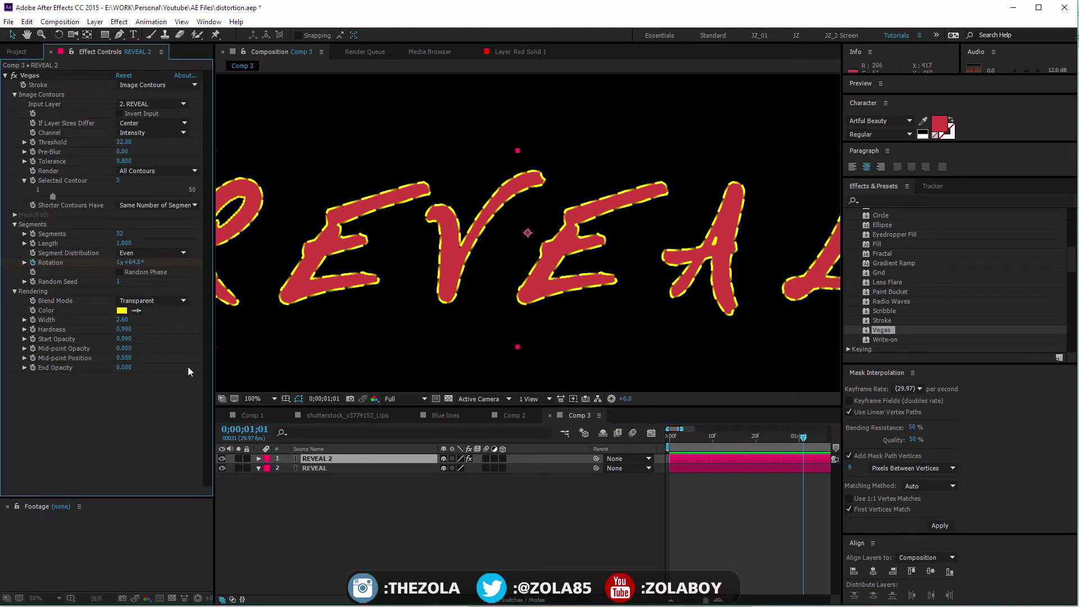
pyautogui.hotkey('ctrl', 'd')
pyautogui.scroll(-3, 113, 199)
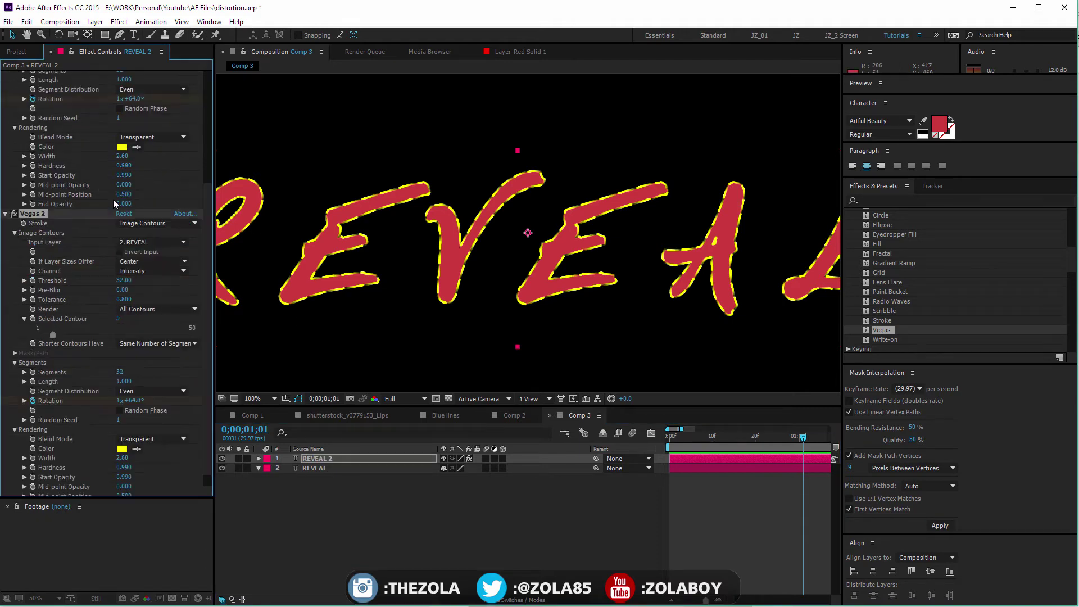
pyautogui.click(122, 448)
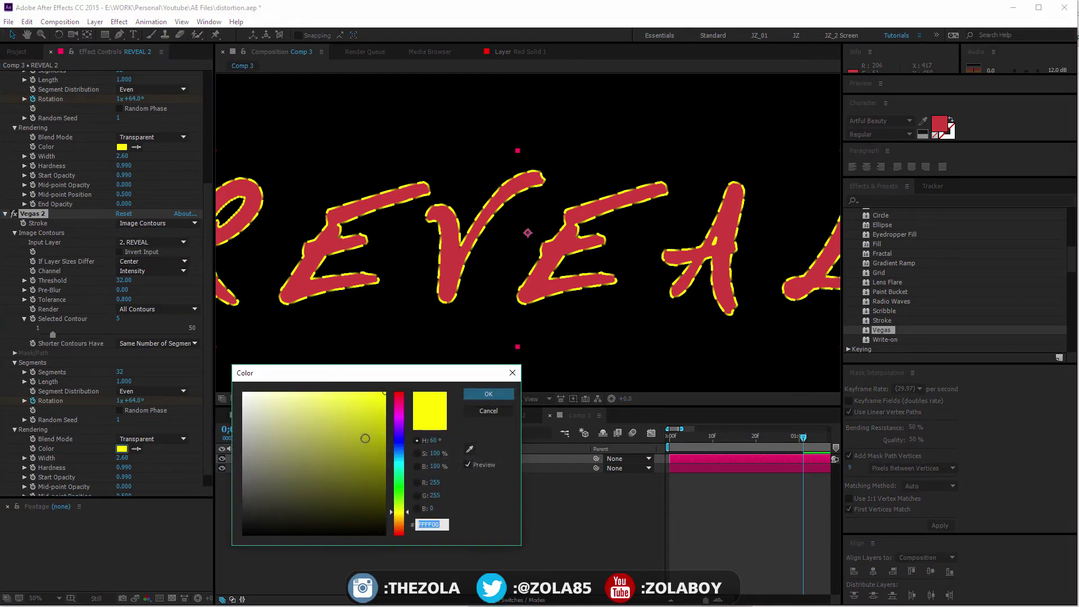
pyautogui.click(309, 404)
pyautogui.moveTo(396, 474); pyautogui.dragTo(402, 462)
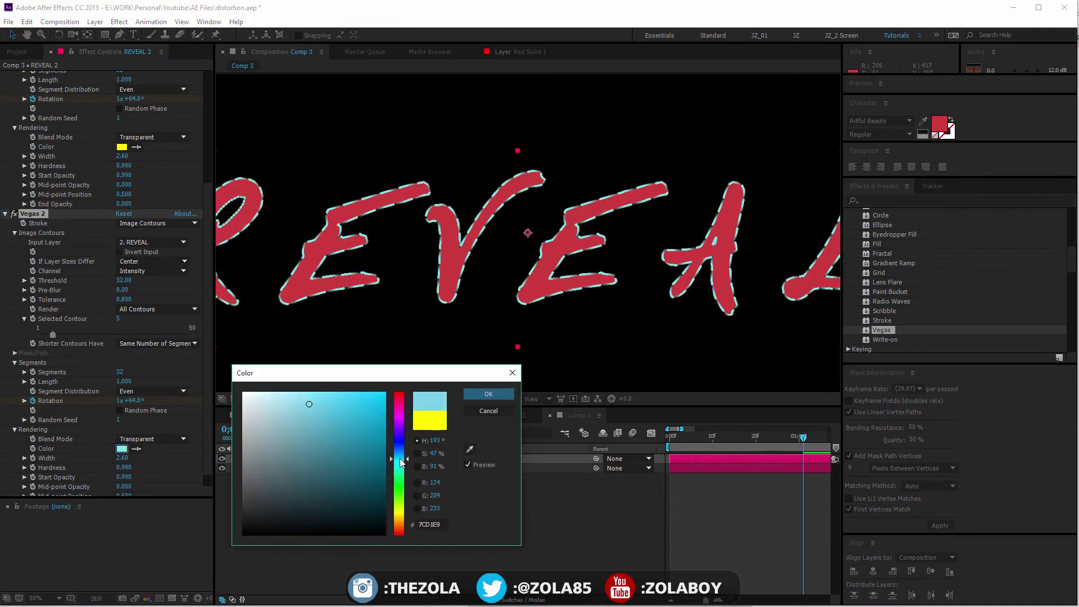
pyautogui.click(488, 398)
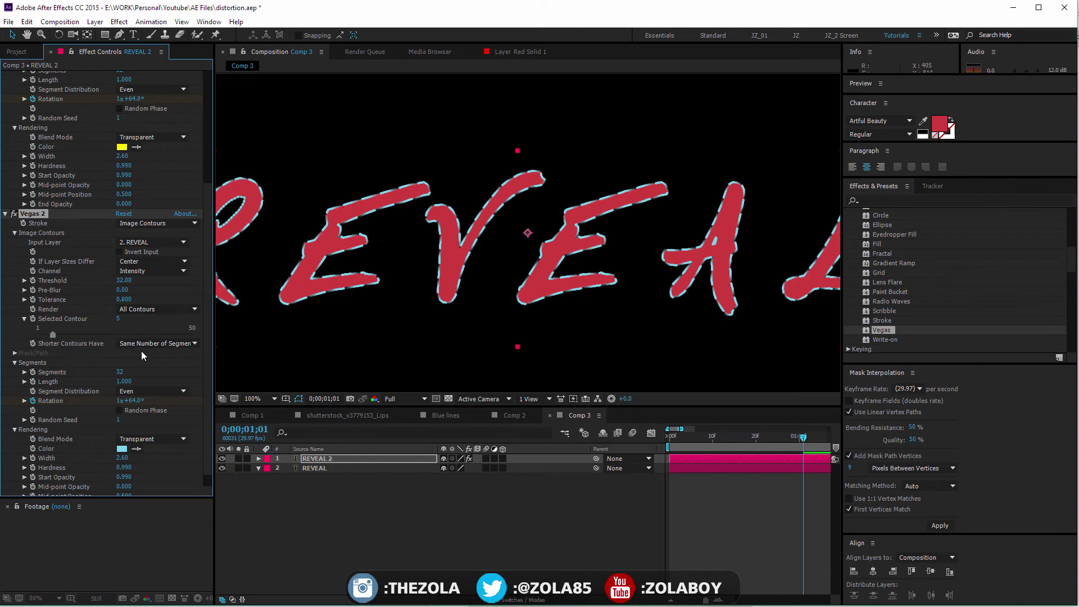
# Step: Set the Vegas 2 rotation to 1x+98° and delete the lower REVEAL layer
pyautogui.moveTo(145, 399); pyautogui.dragTo(162, 399)
pyautogui.click(324, 460)
pyautogui.click(413, 468)
pyautogui.press('Delete')
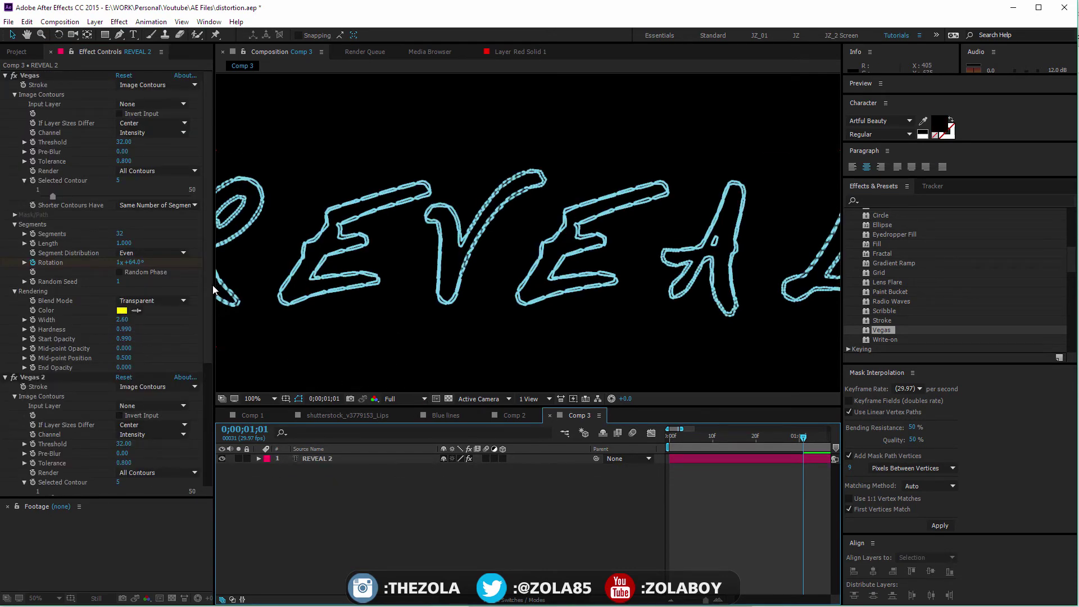
# Step: Change the Vegas 2 stroke colour to dark purple 510268
pyautogui.scroll(-5, 204, 340)
pyautogui.click(121, 435)
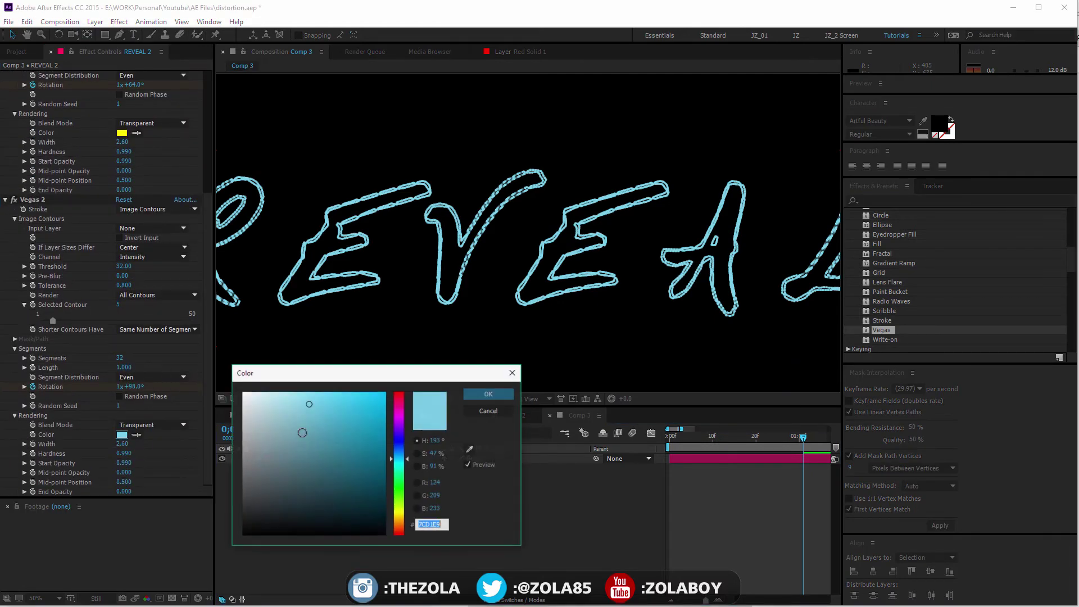
pyautogui.moveTo(354, 429); pyautogui.dragTo(382, 477)
pyautogui.moveTo(399, 433); pyautogui.dragTo(399, 422)
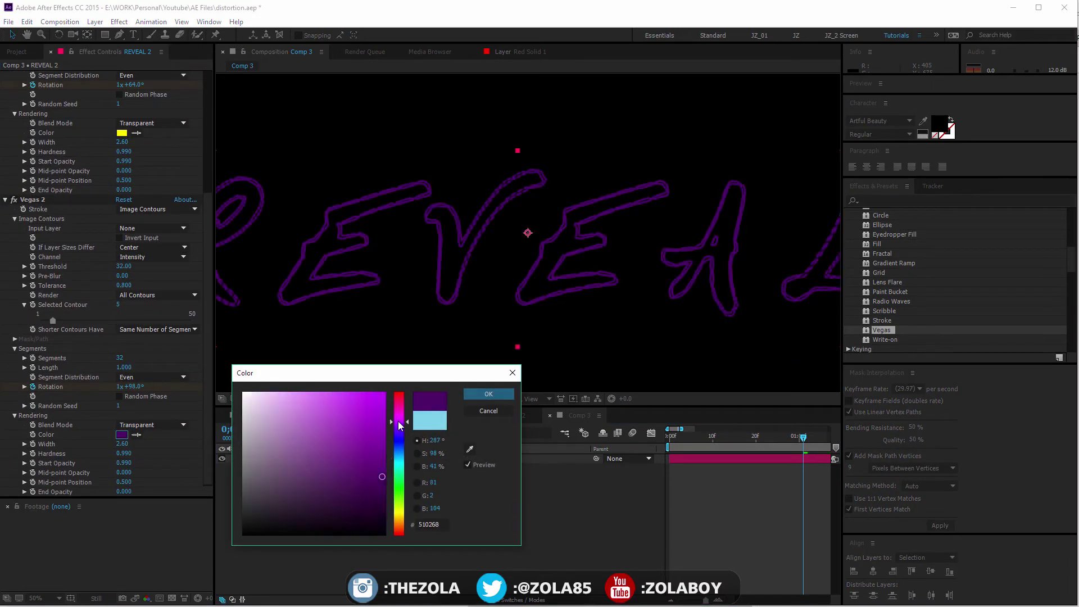
pyautogui.click(487, 394)
# Step: Move the playhead to 0;00;00;14 and increase the first Vegas effect's stroke width to 15.60
pyautogui.moveTo(677, 441); pyautogui.dragTo(730, 441)
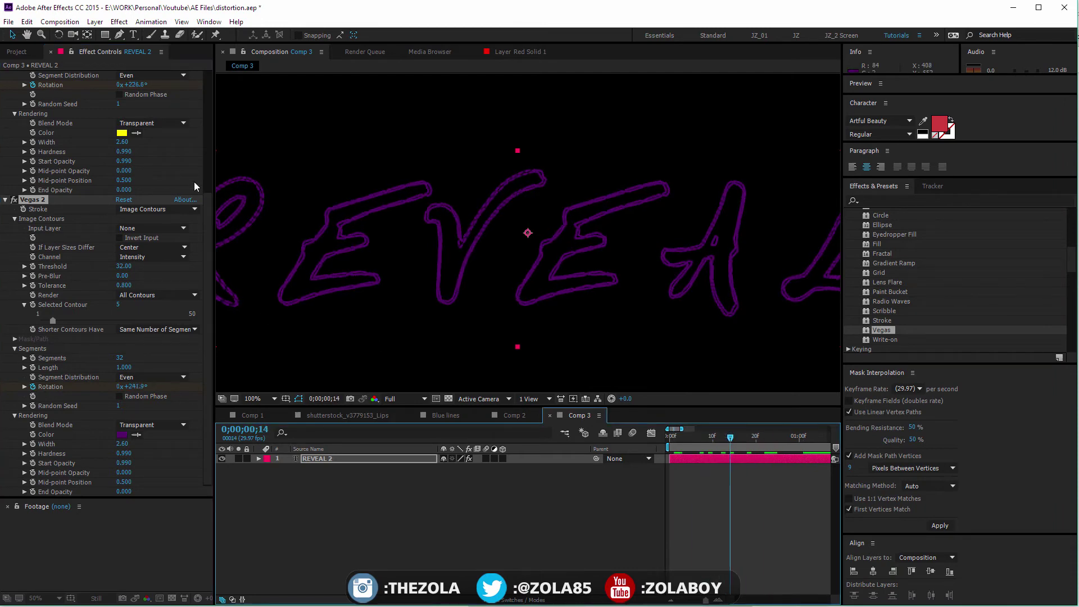
pyautogui.click(202, 213)
pyautogui.moveTo(121, 142)
pyautogui.mouseDown()
pyautogui.moveTo(139, 161)
pyautogui.moveTo(117, 161)
pyautogui.mouseUp()
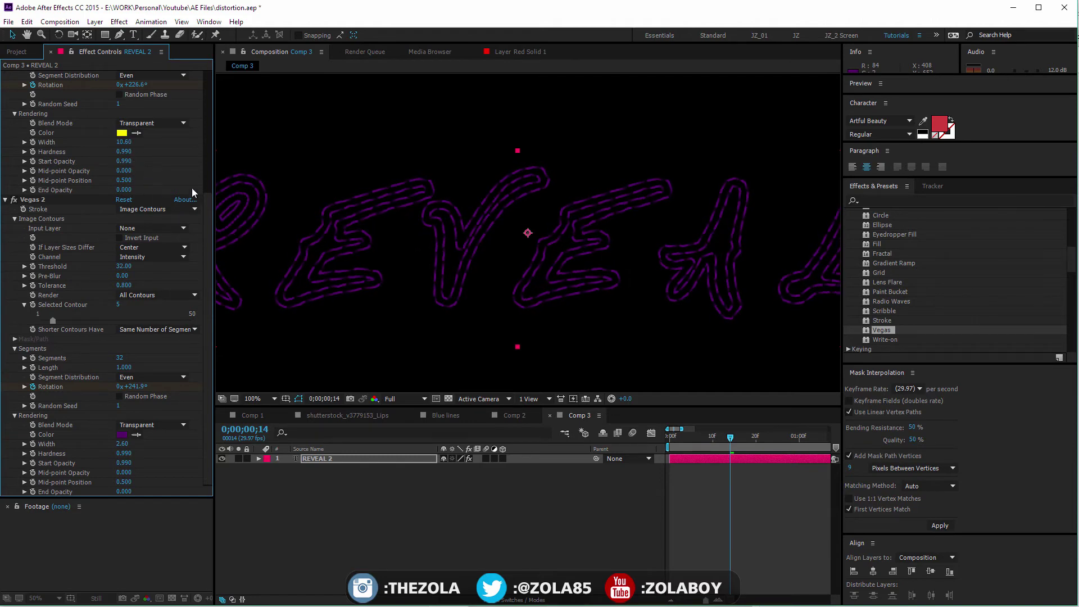
pyautogui.click(168, 123)
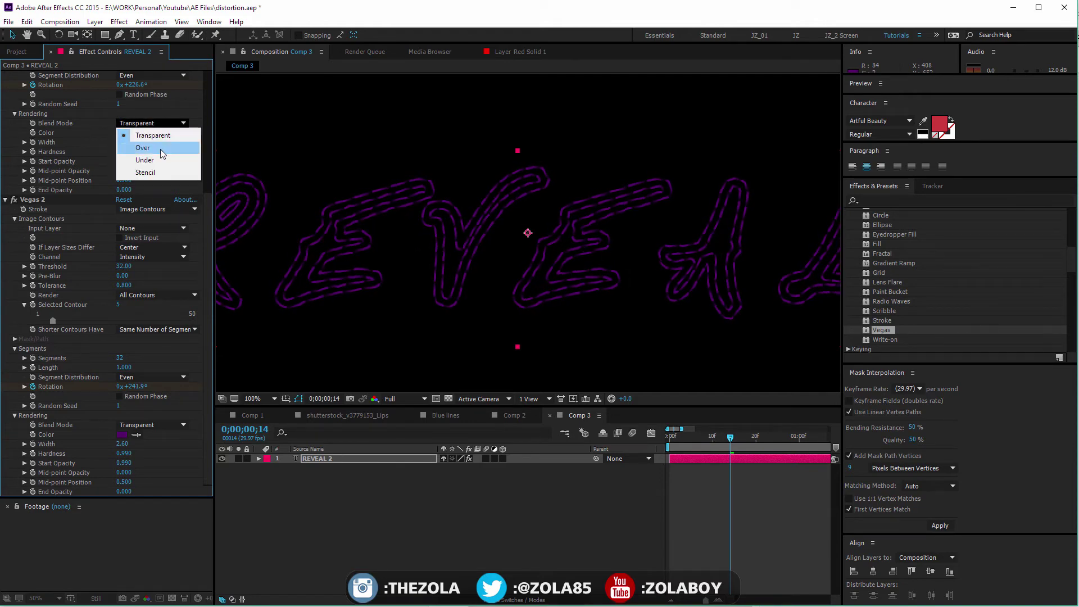
pyautogui.click(169, 147)
pyautogui.click(179, 122)
pyautogui.click(178, 135)
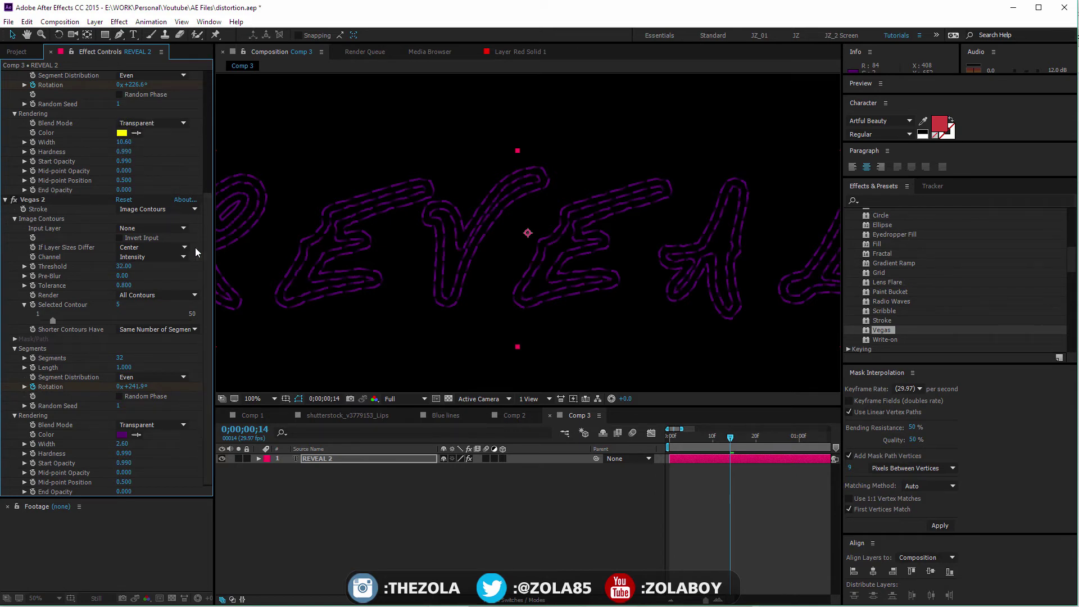
# Step: Set the Vegas 2 blend mode to Over and move the playhead to 0;00;00;09
pyautogui.click(152, 426)
pyautogui.click(151, 446)
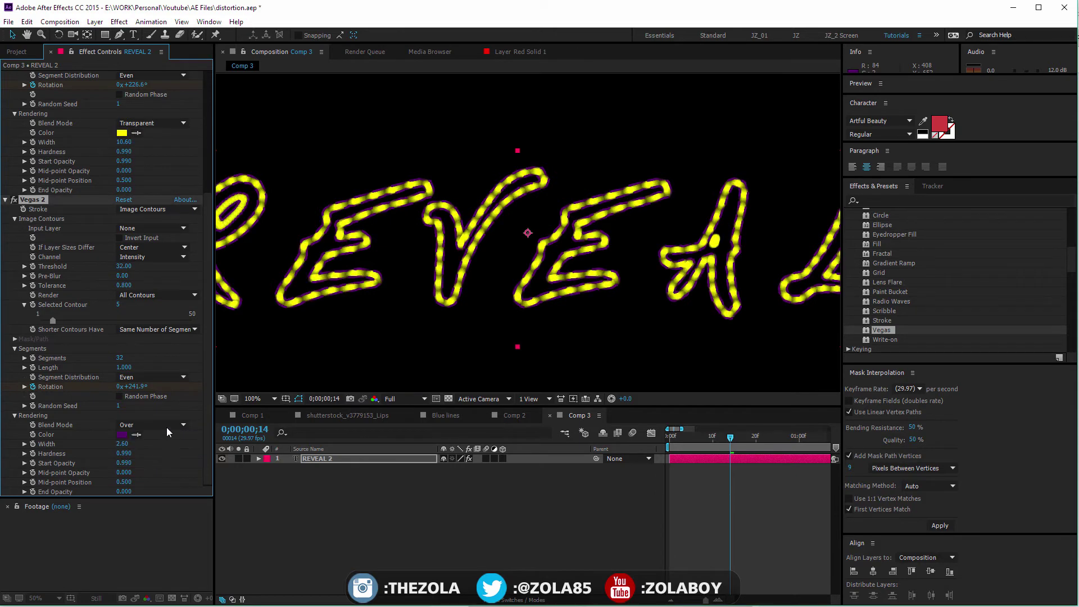
pyautogui.scroll(3, 208, 345)
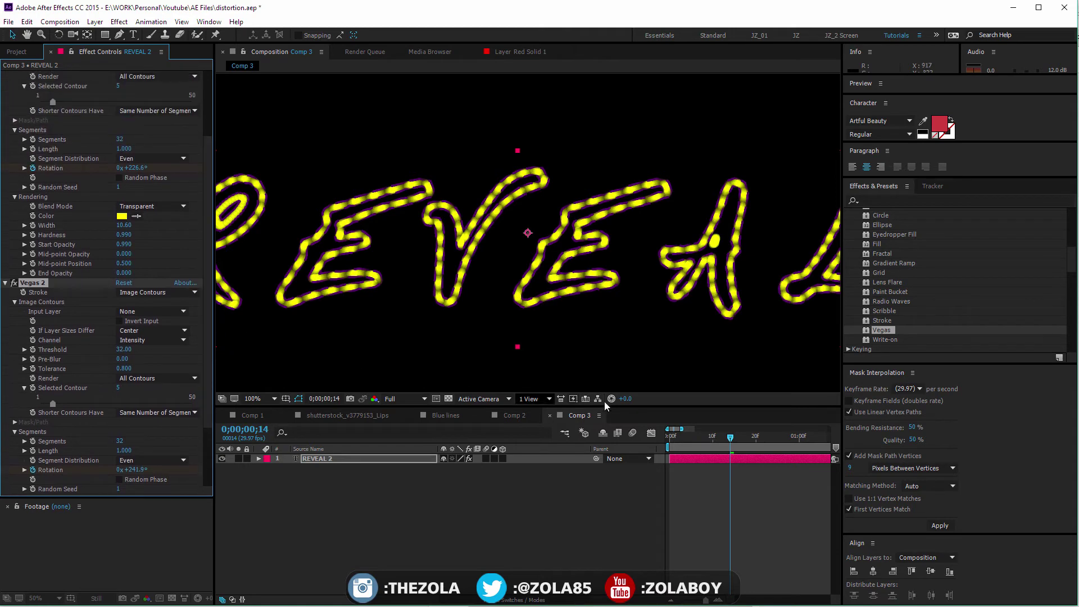
pyautogui.click(699, 436)
pyautogui.moveTo(708, 444); pyautogui.dragTo(708, 438)
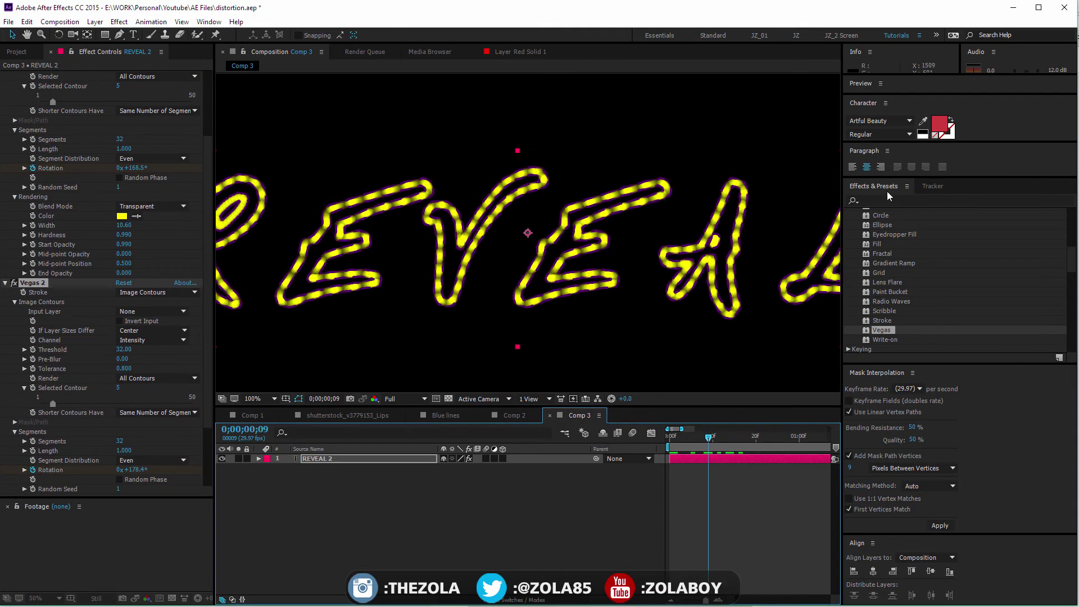
# Step: Apply the Glow effect from Stylize to the REVEAL 2 layer and lower its glow threshold to 13.7%
pyautogui.click(852, 201)
pyautogui.write('glow')
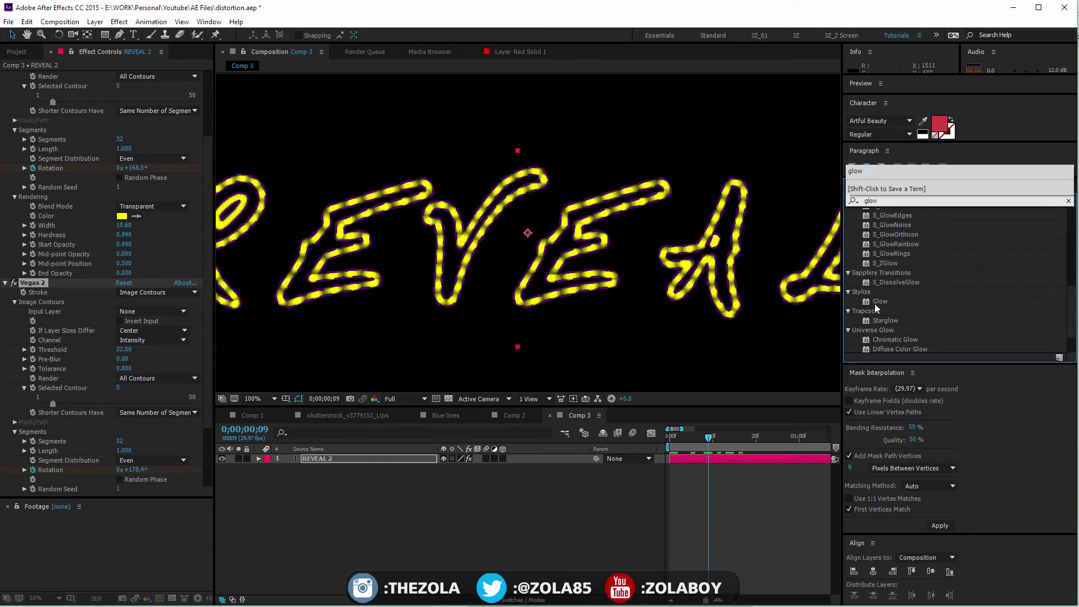
pyautogui.moveTo(877, 303); pyautogui.dragTo(263, 461)
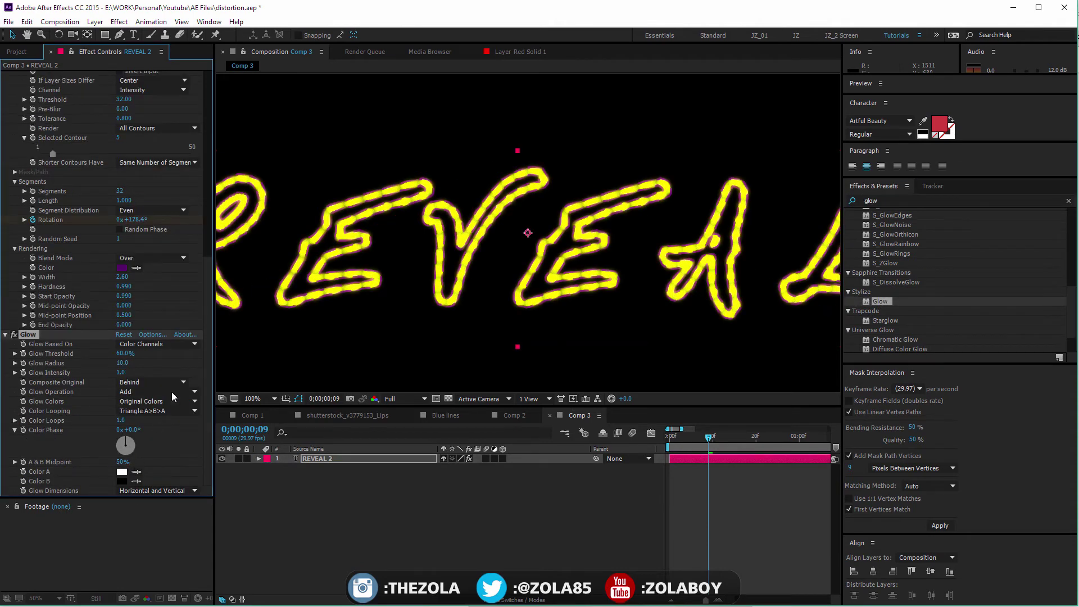
pyautogui.moveTo(94, 373); pyautogui.dragTo(86, 381)
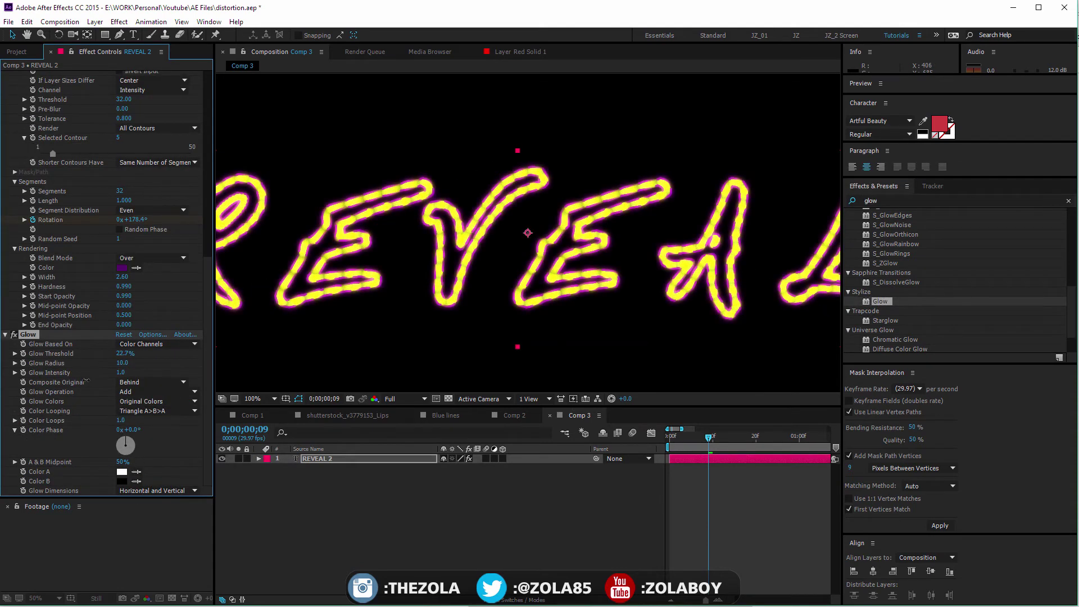
# Step: Preview the glowing outline animation across the whole REVEAL text
pyautogui.press(',')
pyautogui.press(',')
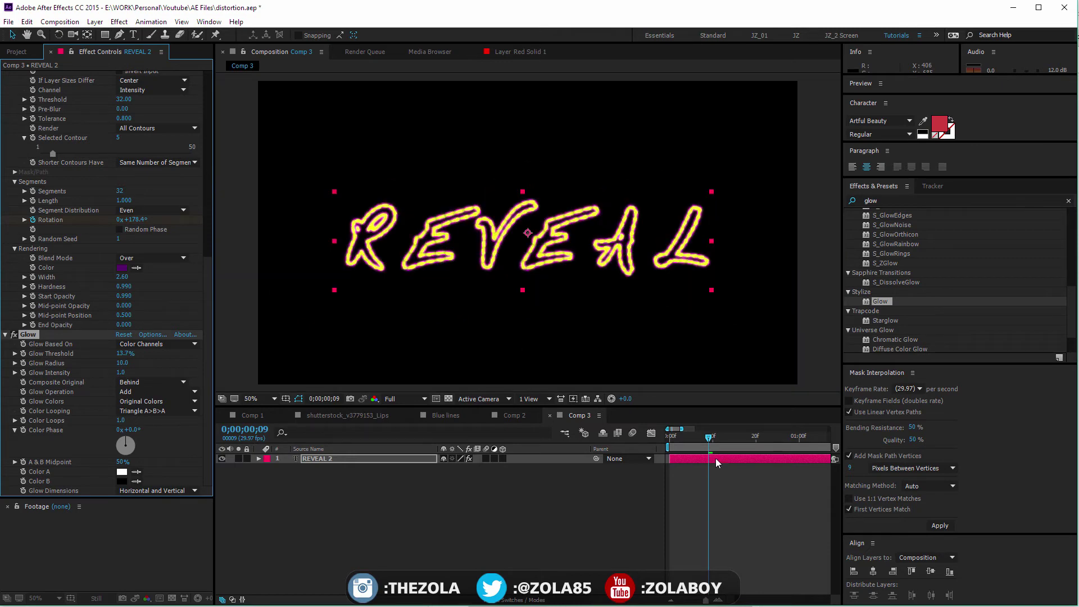
pyautogui.press('space')
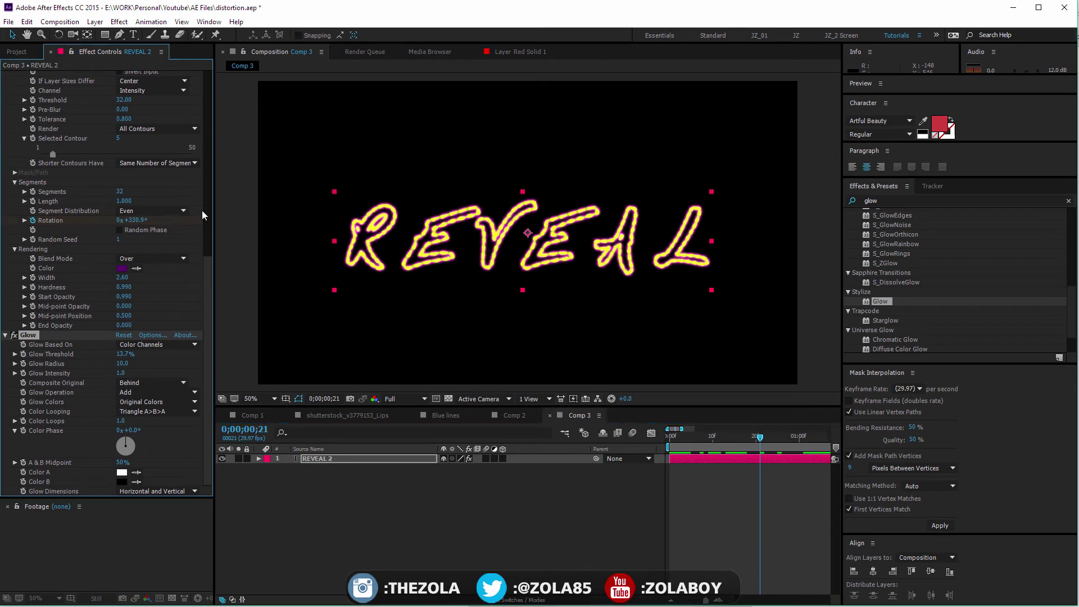
# Step: Draw a rectangular mask over the first four letters on REVEAL 2 and set the mask mode to None
pyautogui.scroll(5, 201, 210)
pyautogui.moveTo(214, 84); pyautogui.dragTo(211, 63)
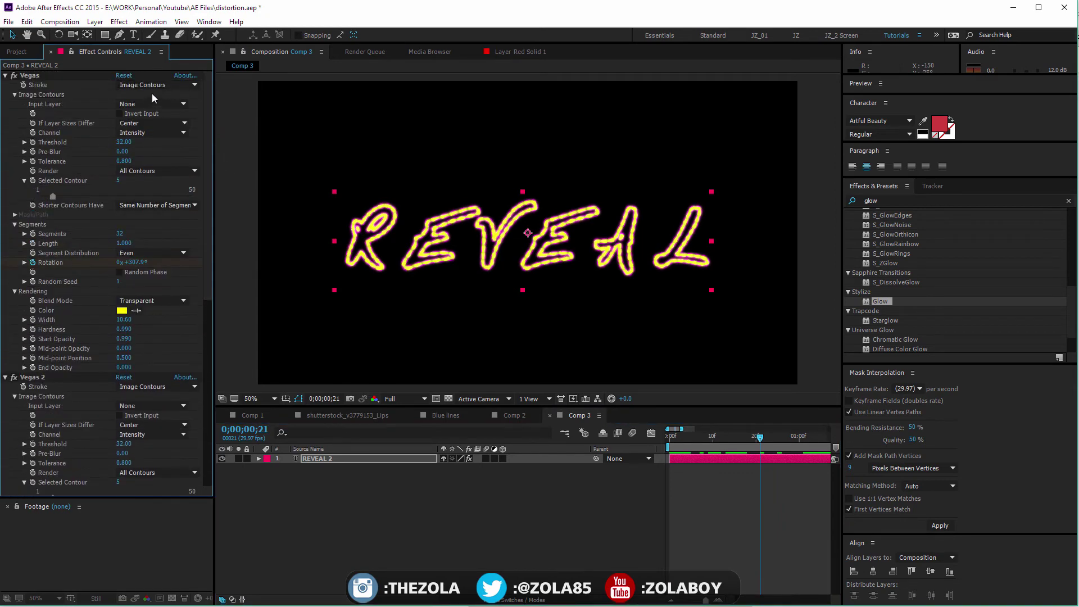
pyautogui.click(154, 86)
pyautogui.click(82, 97)
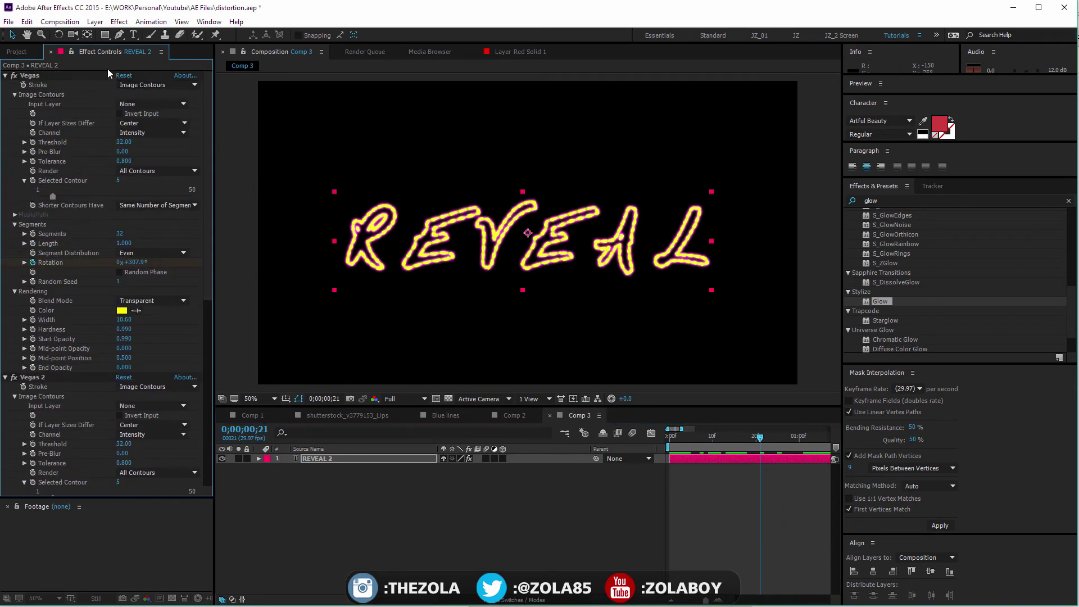
pyautogui.click(104, 34)
pyautogui.moveTo(354, 141)
pyautogui.mouseDown()
pyautogui.moveTo(385, 210)
pyautogui.moveTo(565, 350)
pyautogui.mouseUp()
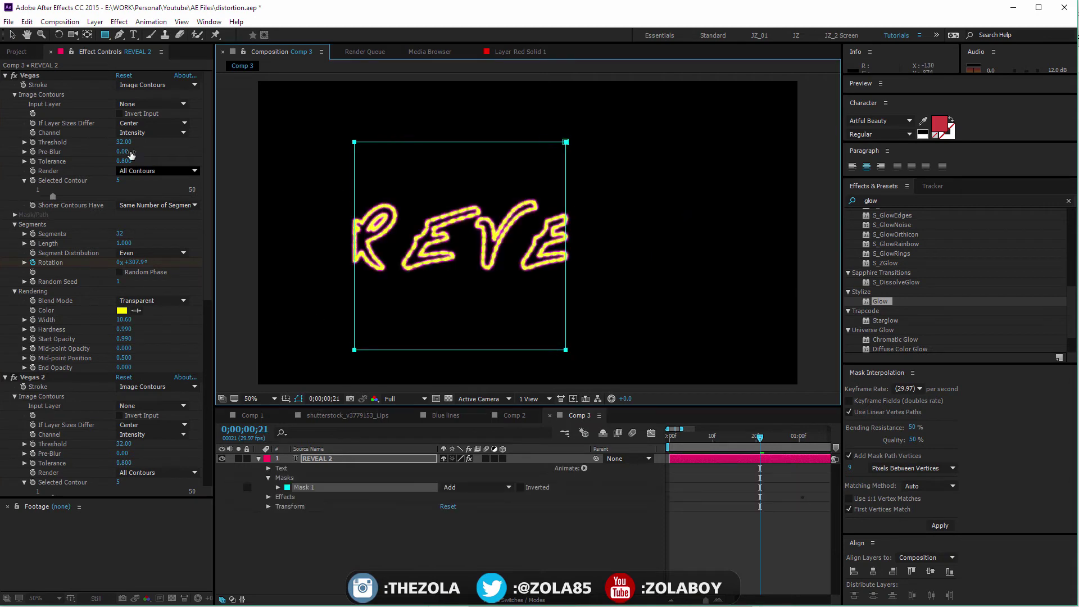
pyautogui.click(452, 487)
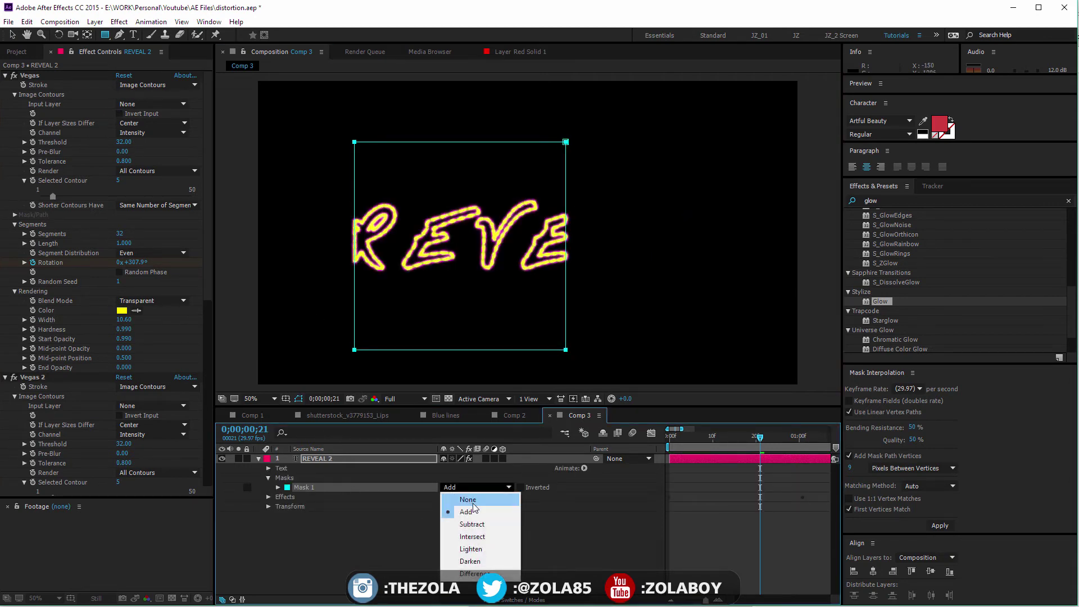
pyautogui.click(456, 497)
# Step: Set the first Vegas effect's input layer to REVEAL 2, then switch its stroke to Mask/Path using Mask 1
pyautogui.click(137, 104)
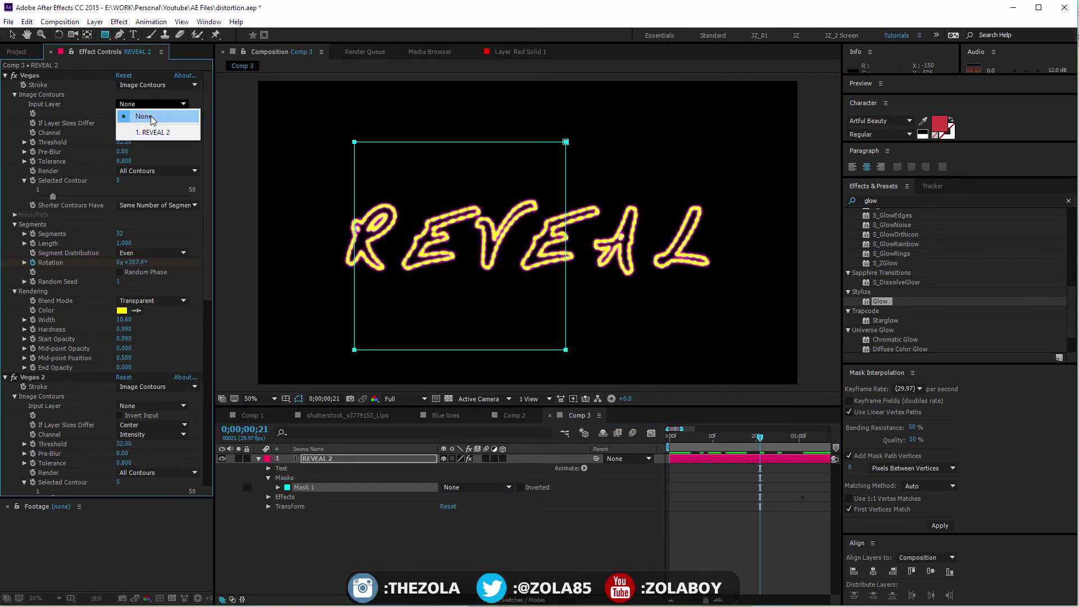
pyautogui.click(143, 133)
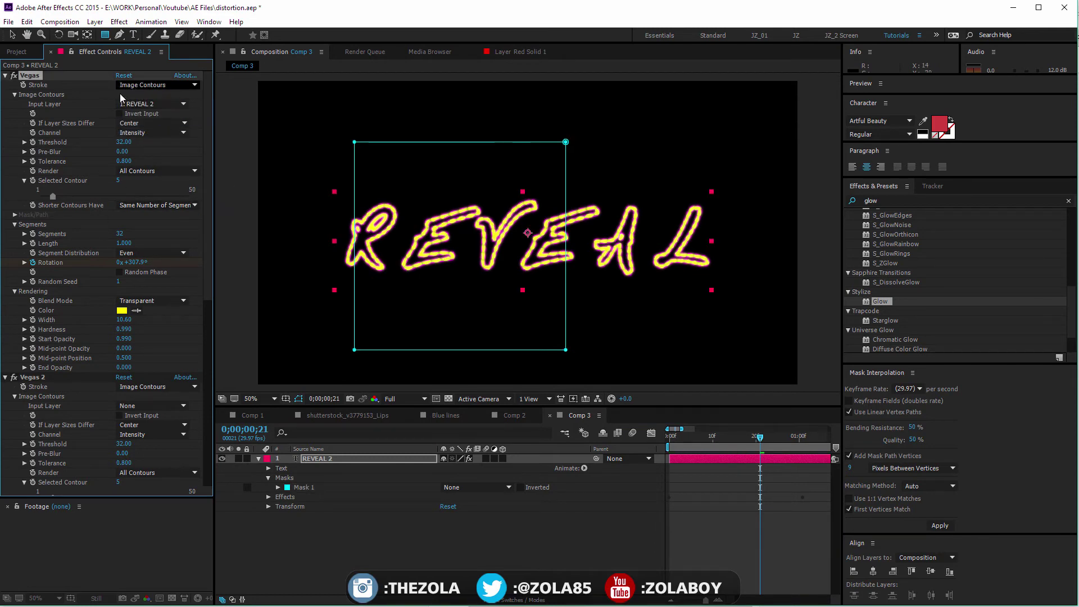
pyautogui.click(151, 85)
pyautogui.click(199, 106)
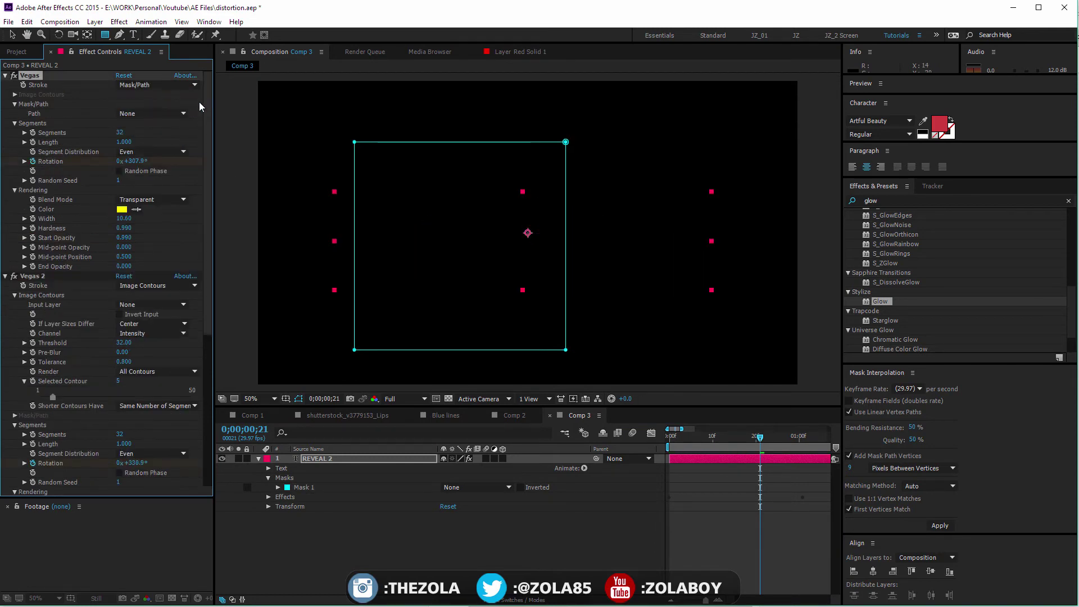
pyautogui.click(150, 113)
pyautogui.click(135, 141)
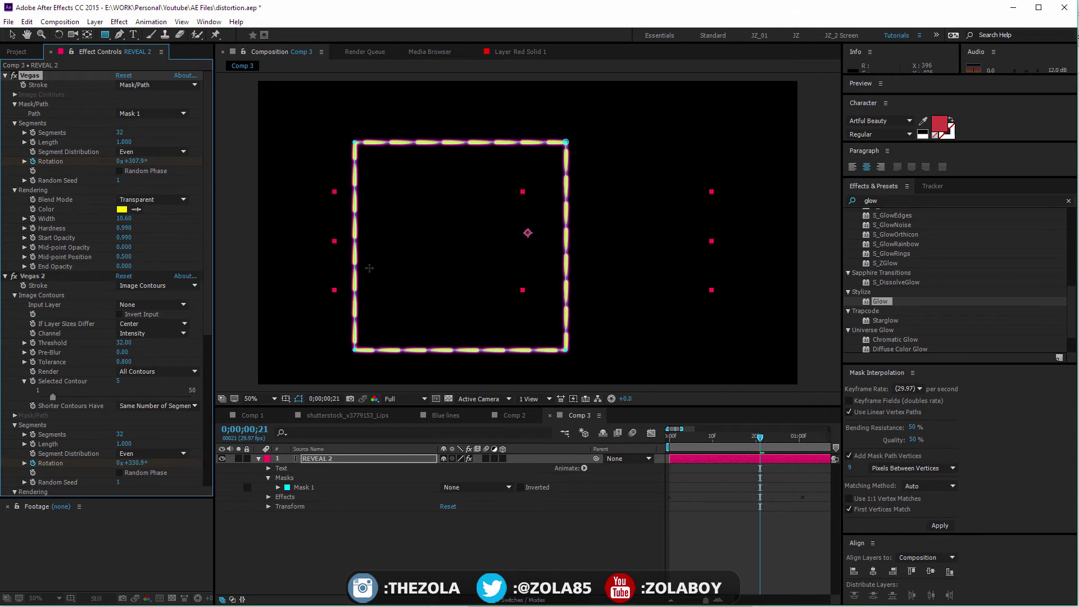
# Step: Reshape Mask 1 by removing its lower-left corner, pulling the upper-right corner outward and pushing the diagonal edge's vertex inward
pyautogui.press('v')
pyautogui.click(355, 350)
pyautogui.press('Delete')
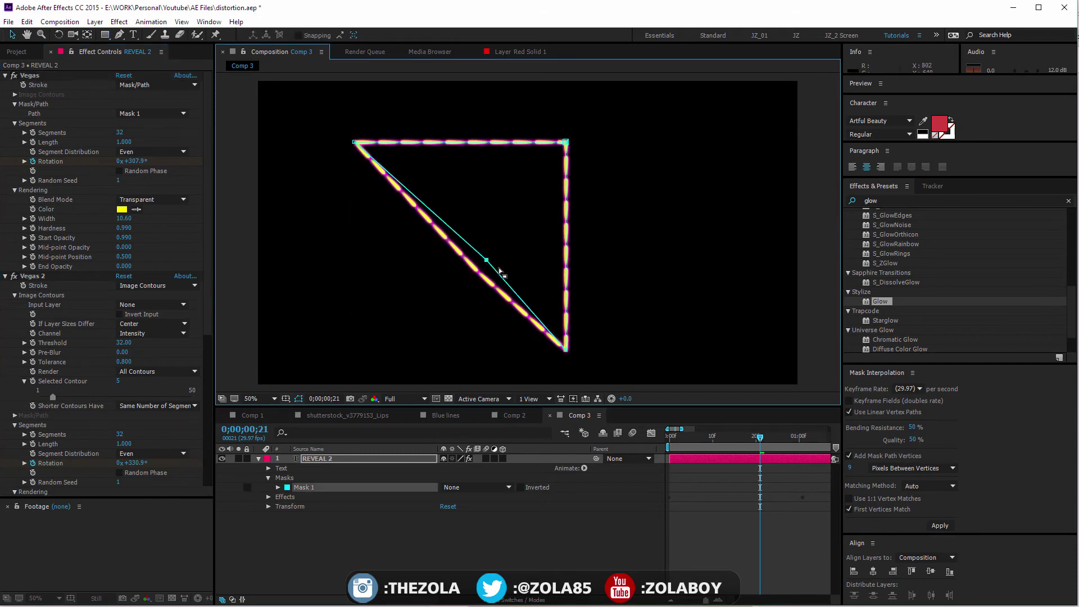
pyautogui.moveTo(566, 142); pyautogui.dragTo(714, 123)
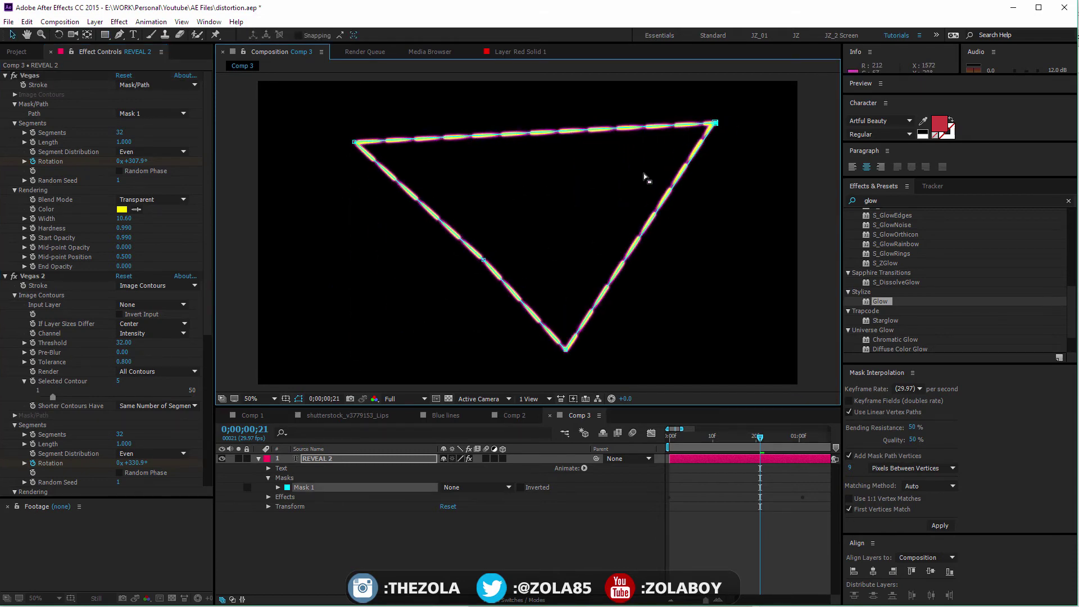
pyautogui.moveTo(484, 260); pyautogui.dragTo(583, 187)
pyautogui.click(532, 367)
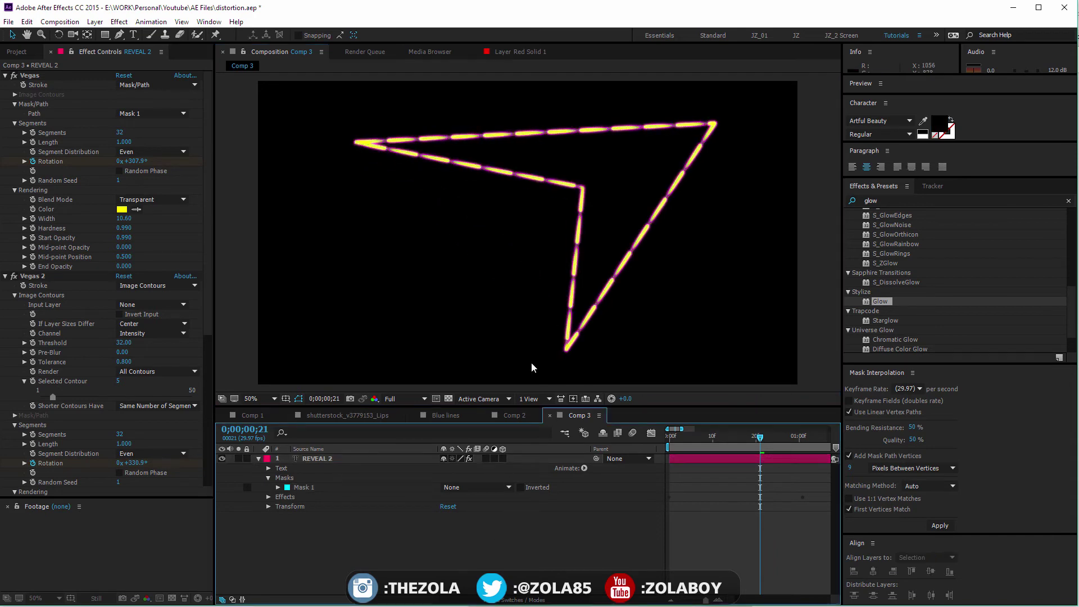
# Step: Move the vertices of Mask 1 to form a right-pointing arrowhead and preview the animated outline
pyautogui.click(581, 212)
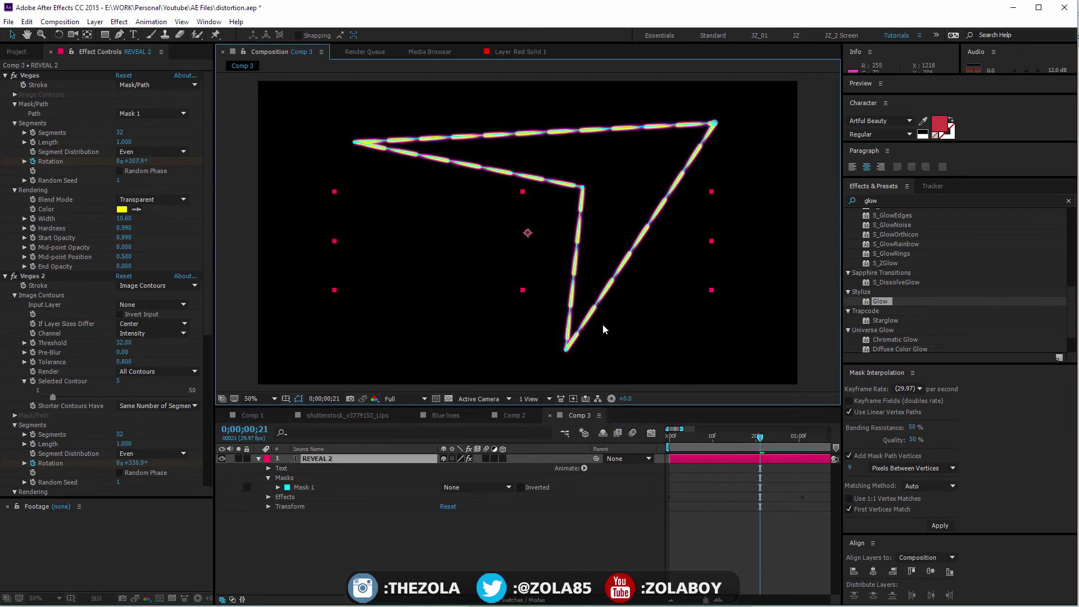
pyautogui.moveTo(566, 352); pyautogui.dragTo(401, 345)
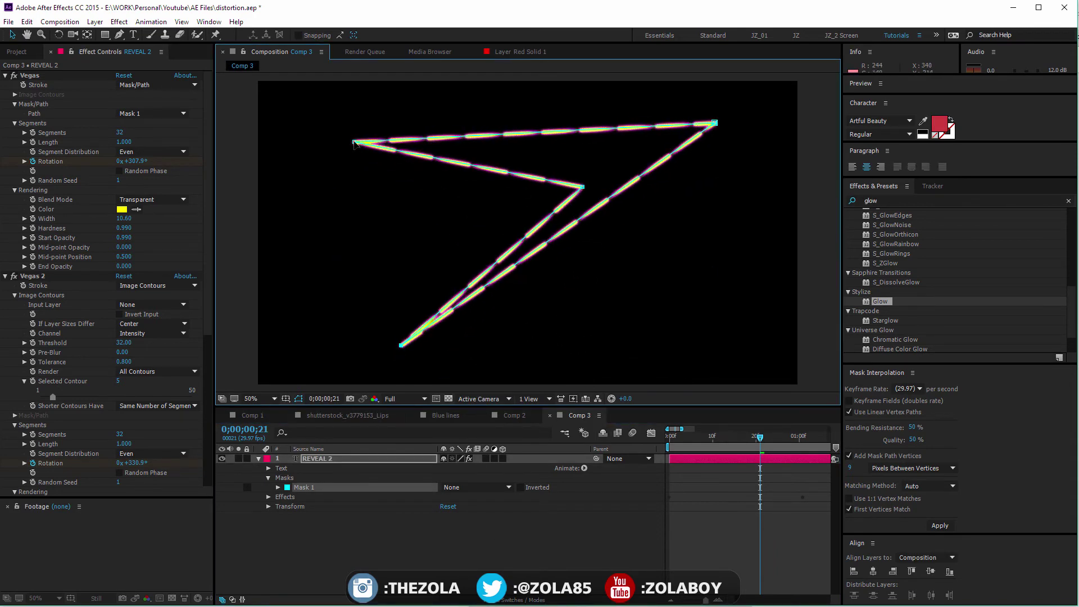
pyautogui.moveTo(355, 142); pyautogui.dragTo(406, 138)
pyautogui.moveTo(714, 123); pyautogui.dragTo(740, 212)
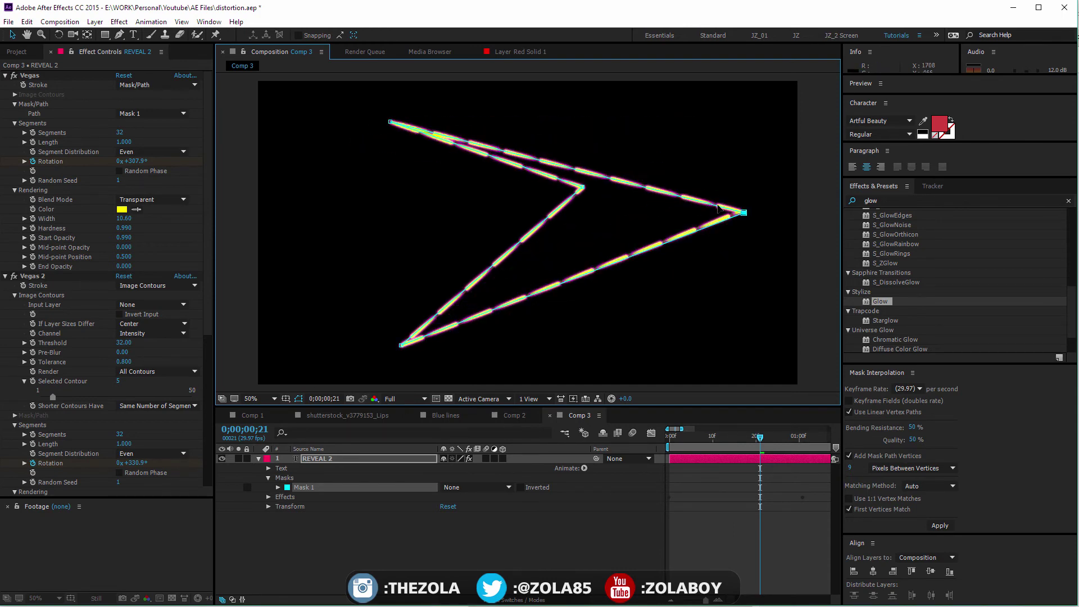
pyautogui.moveTo(586, 190); pyautogui.dragTo(527, 236)
pyautogui.click(544, 552)
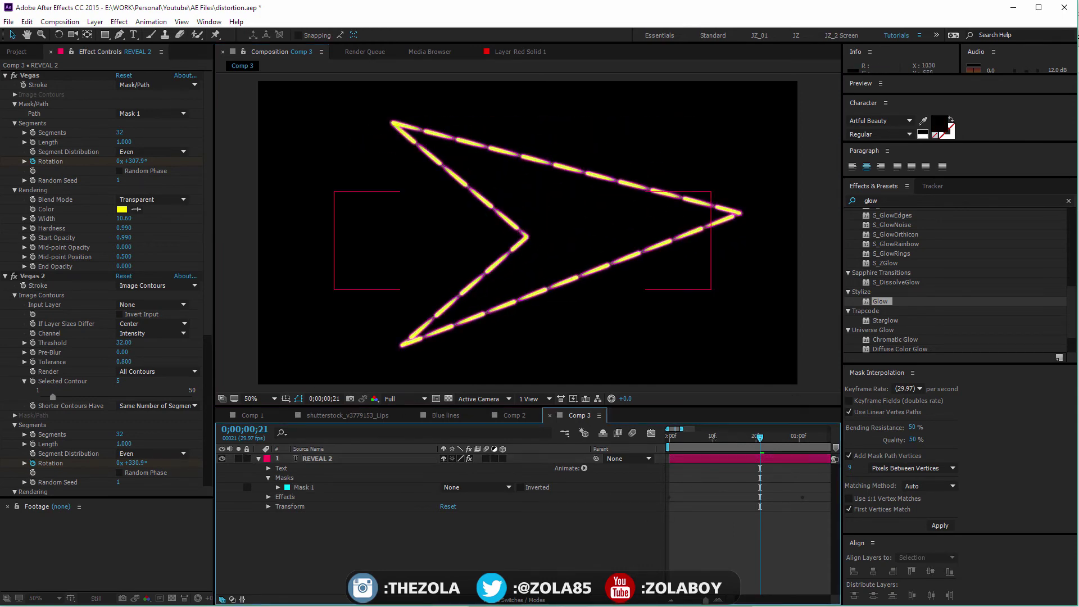
pyautogui.press('space')
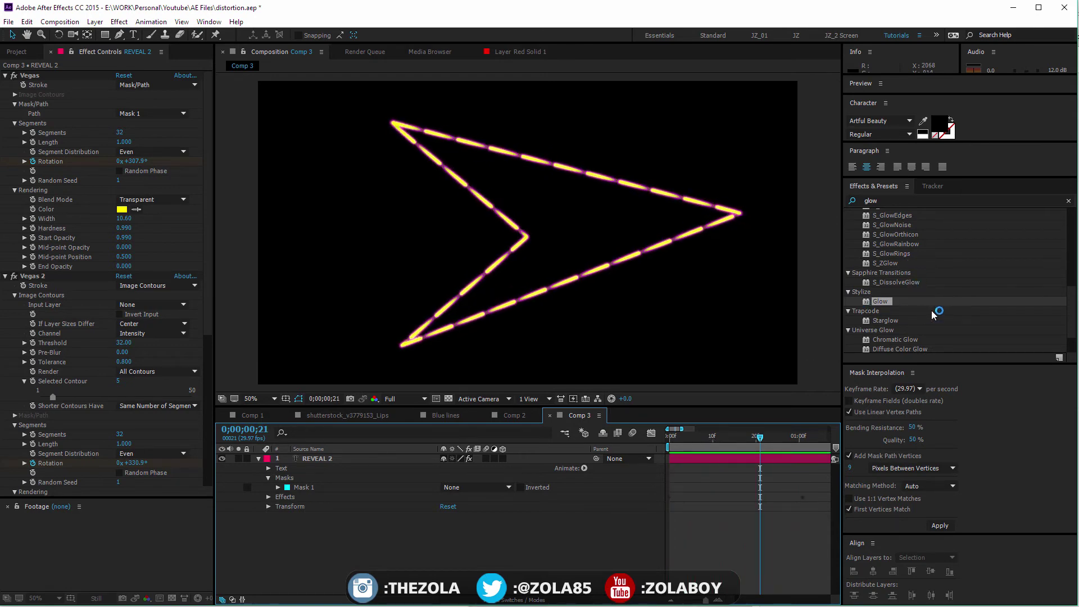
# Step: Delete both the Vegas and Vegas 2 effects from the REVEAL 2 layer
pyautogui.click(48, 276)
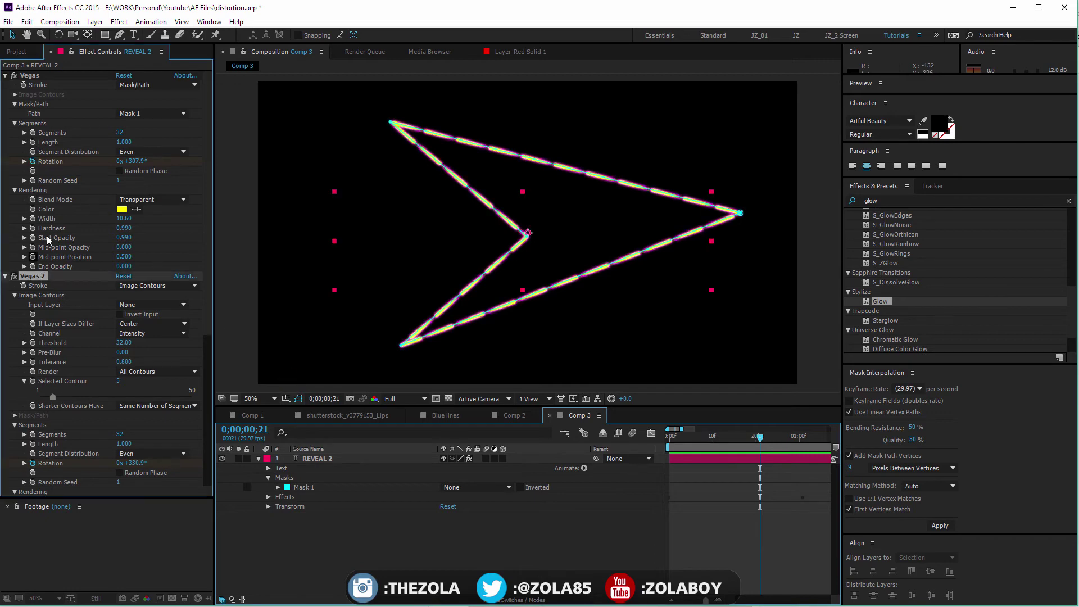
pyautogui.keyDown('ctrl'); pyautogui.click(45, 77); pyautogui.keyUp('ctrl')
pyautogui.press('Delete')
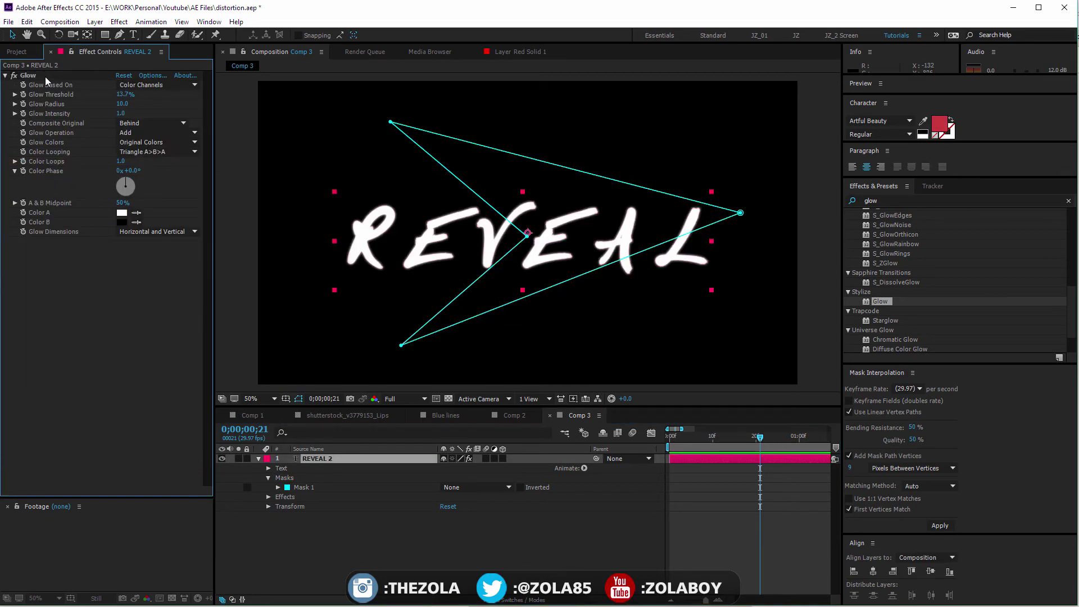
# Step: Apply the Stroke effect from the Generate category to REVEAL 2 and turn off the layer's Glow effect
pyautogui.scroll(15, 1070, 297)
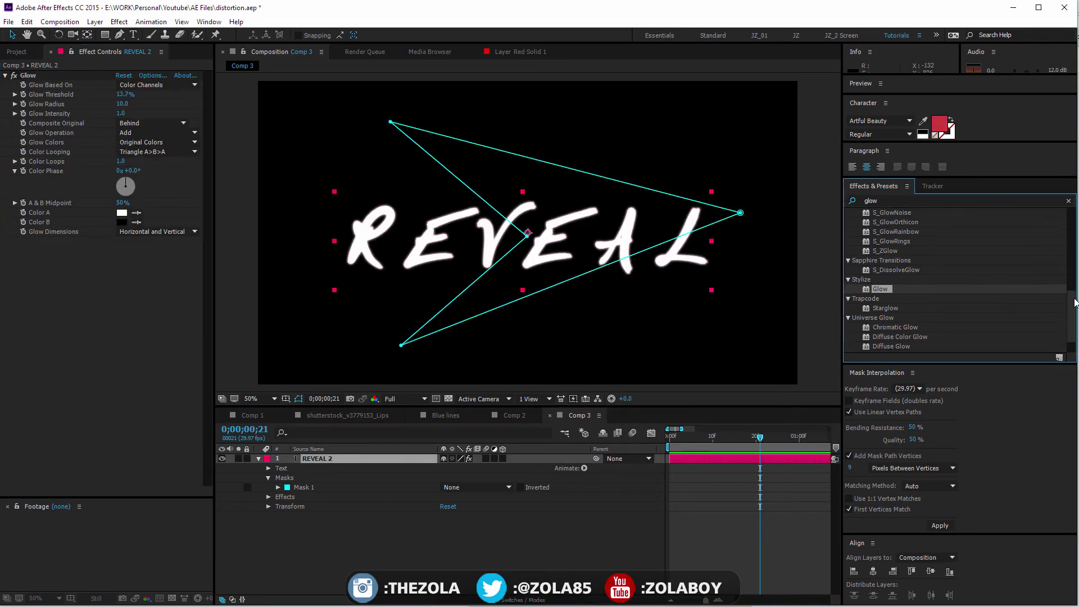
pyautogui.click(1068, 201)
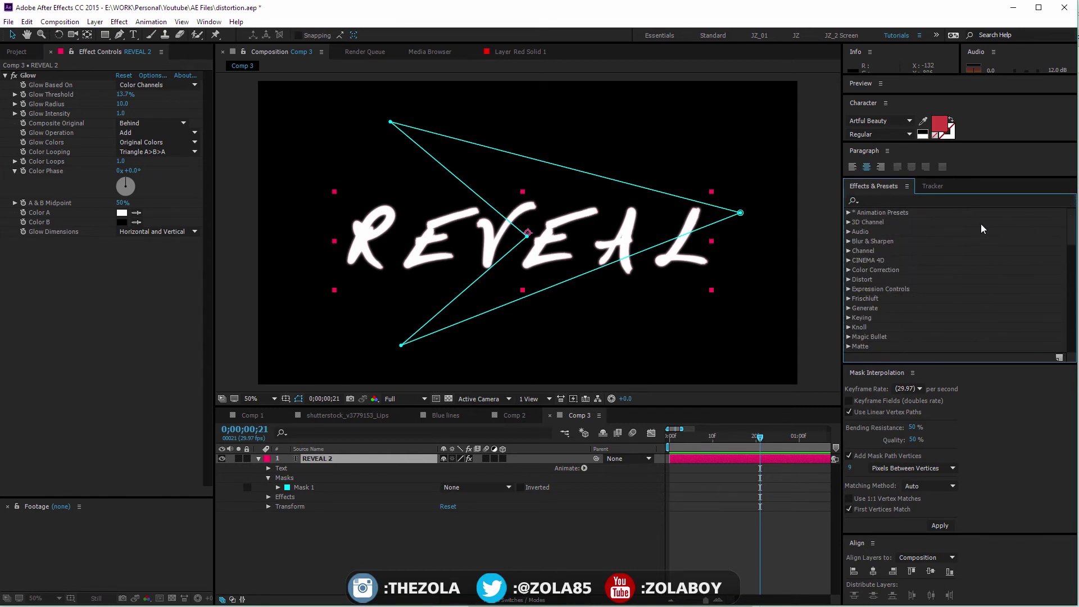
pyautogui.click(849, 309)
pyautogui.scroll(-6, 1071, 246)
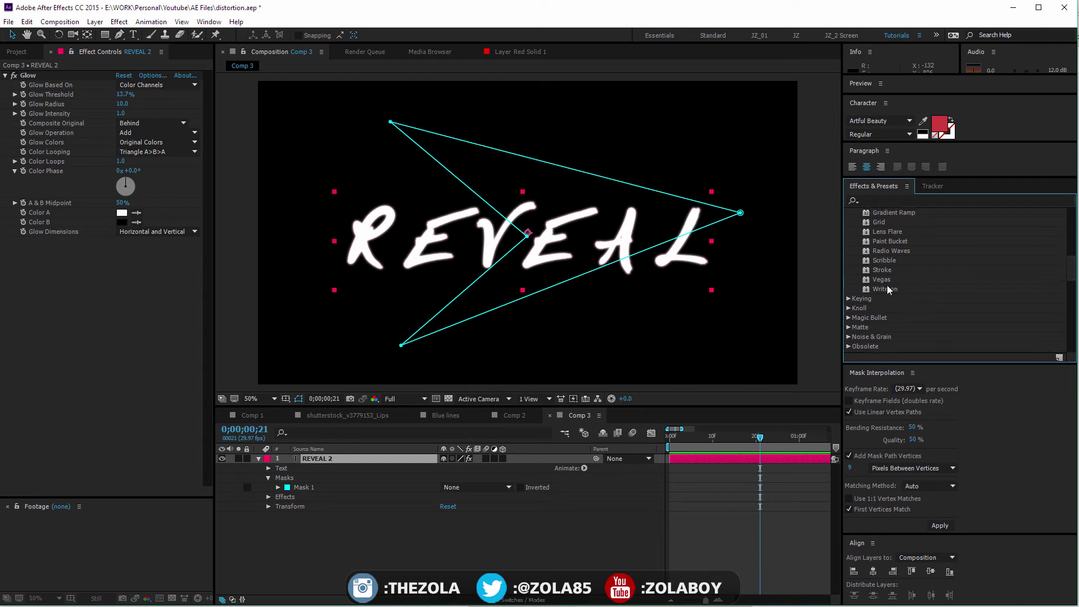
pyautogui.moveTo(883, 272)
pyautogui.mouseDown()
pyautogui.moveTo(798, 315)
pyautogui.moveTo(312, 433)
pyautogui.moveTo(318, 459)
pyautogui.mouseUp()
pyautogui.click(364, 549)
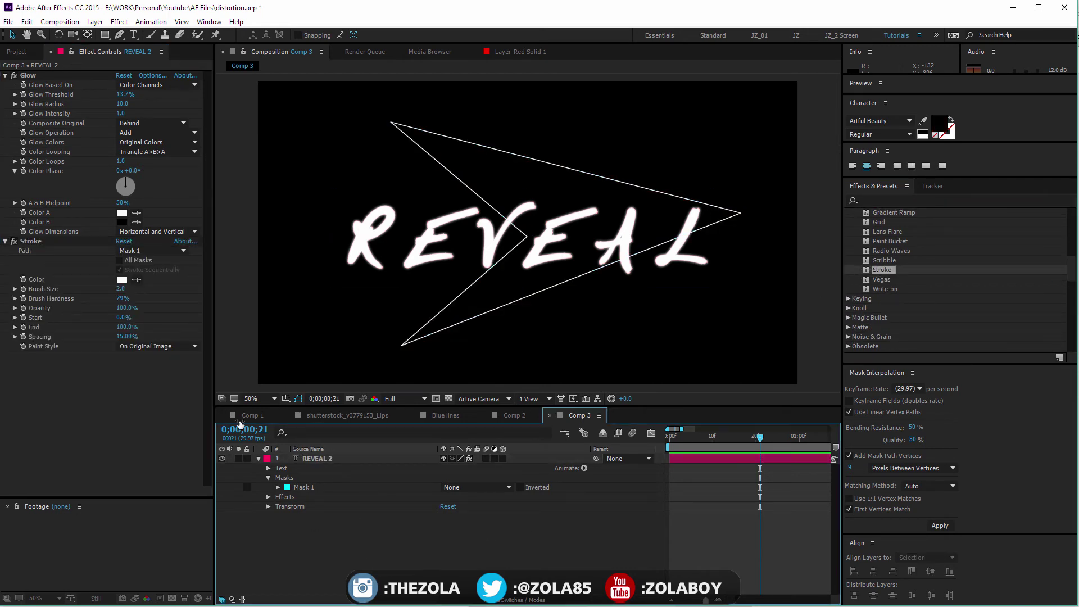
pyautogui.click(14, 75)
pyautogui.click(312, 476)
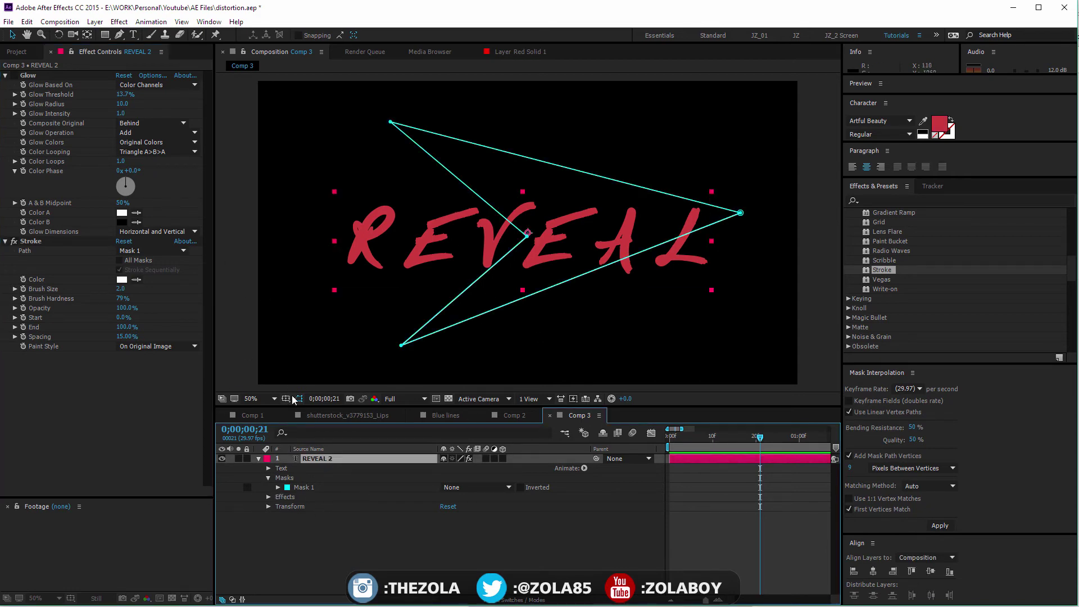
# Step: Create a medium red solid above REVEAL 2 and draw a tilted square mask on it with the Polygon tool
pyautogui.hotkey('ctrl', 'y')
pyautogui.press('Return')
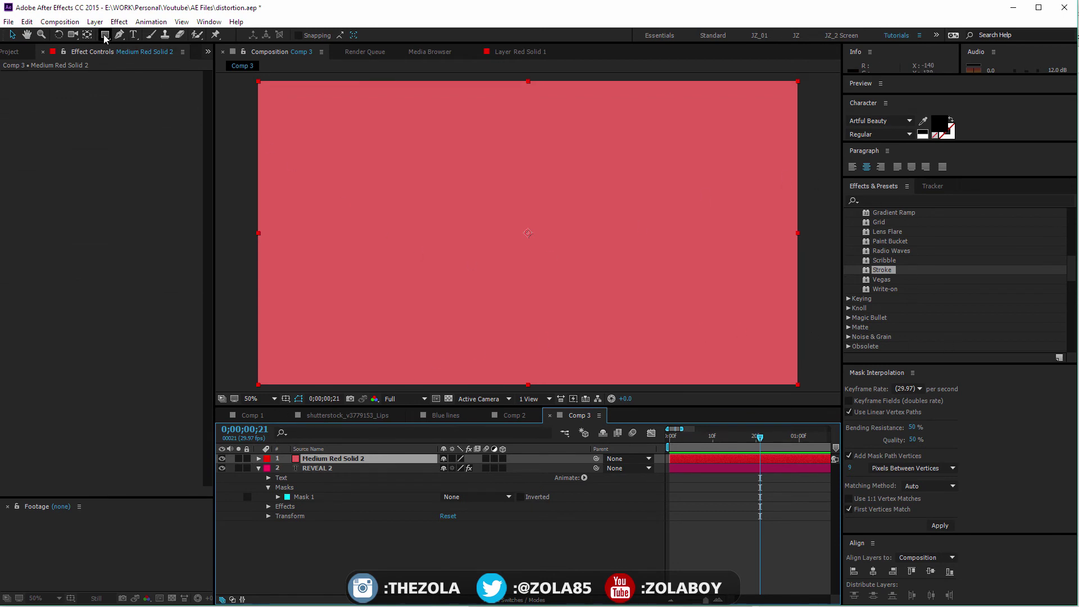
pyautogui.moveTo(104, 38); pyautogui.dragTo(140, 67)
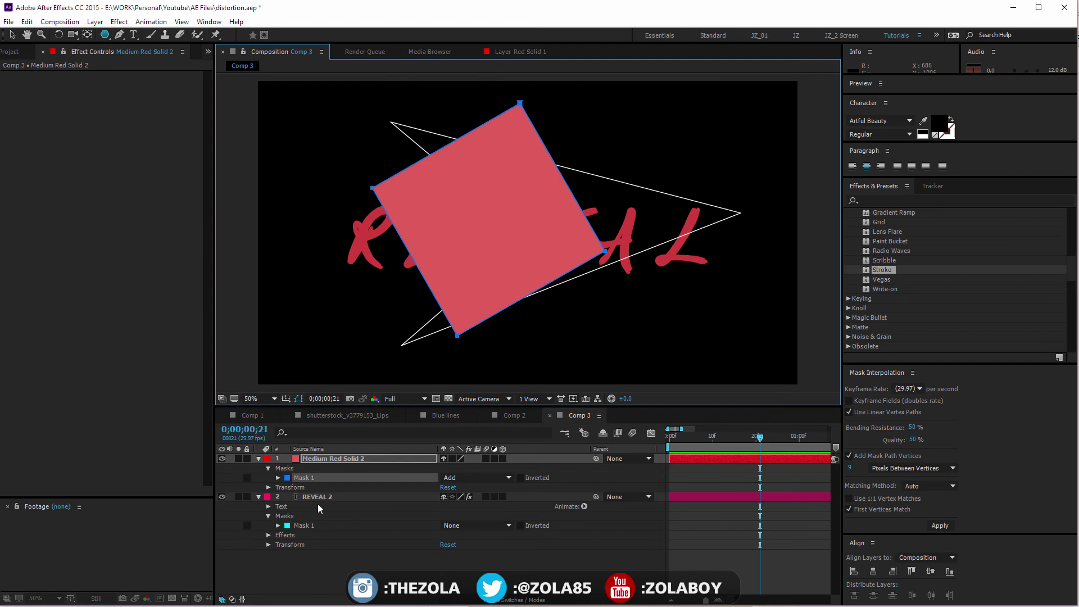
# Step: Delete the REVEAL 2 layer and apply the Stroke effect to the Medium Red Solid 2 layer
pyautogui.click(318, 497)
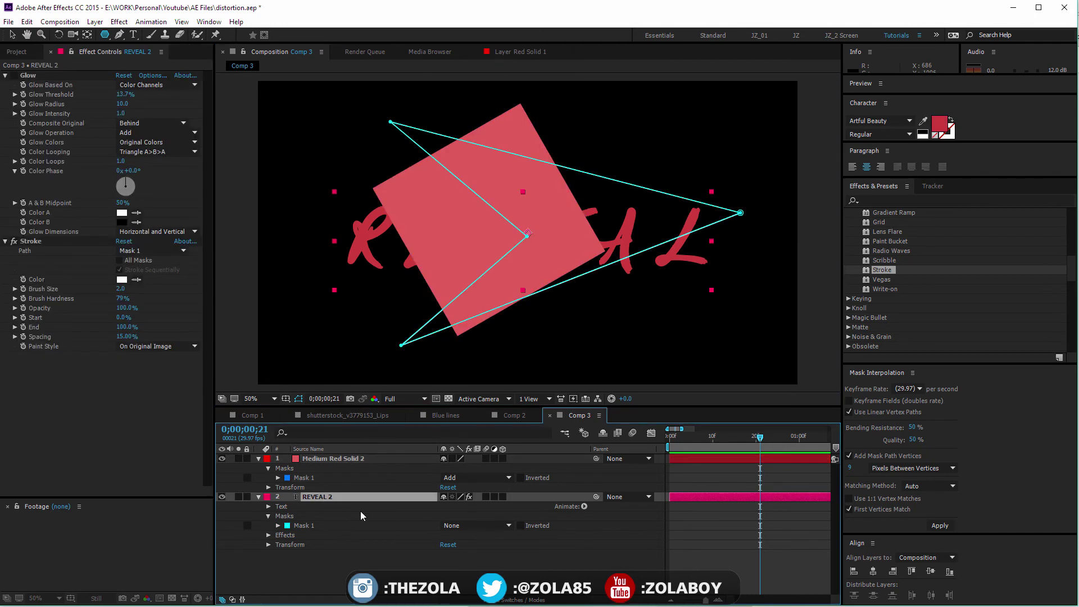
pyautogui.press('Delete')
pyautogui.click(328, 457)
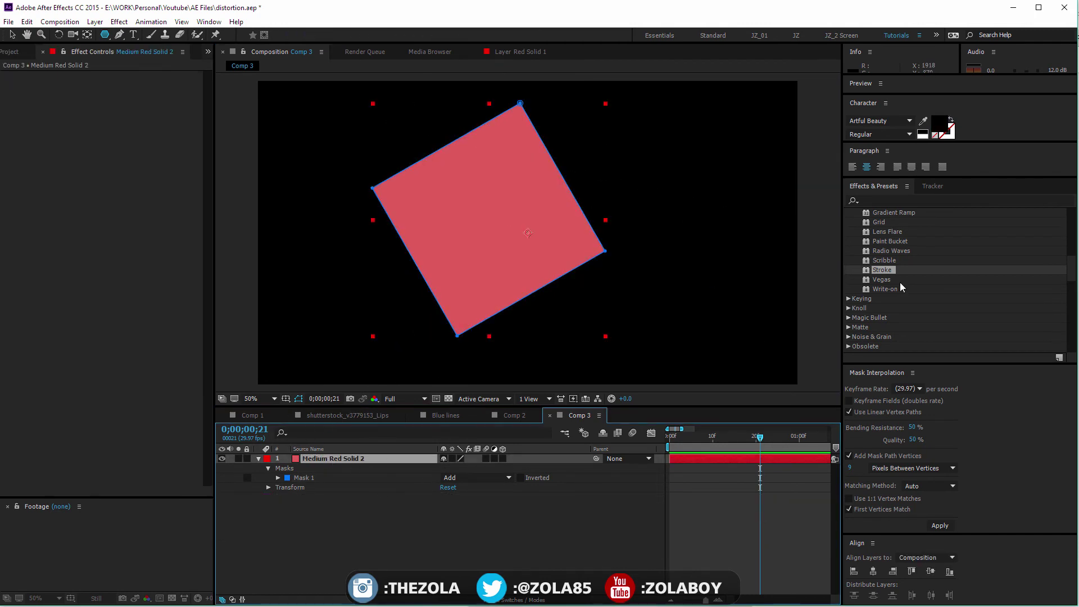
pyautogui.moveTo(879, 269)
pyautogui.mouseDown()
pyautogui.moveTo(351, 452)
pyautogui.moveTo(423, 456)
pyautogui.mouseUp()
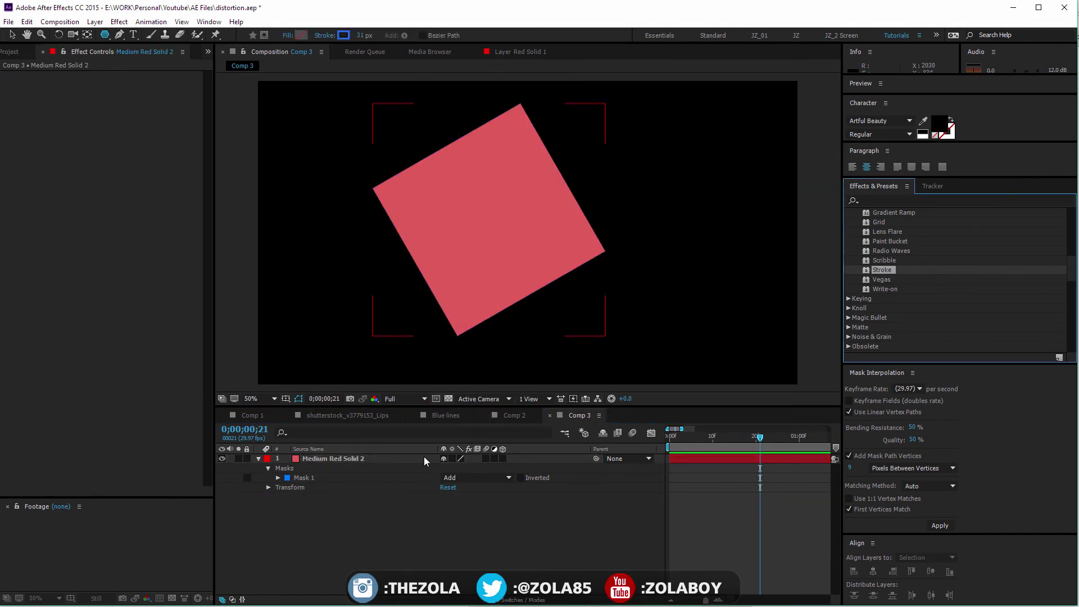
pyautogui.moveTo(890, 271)
pyautogui.mouseDown()
pyautogui.moveTo(373, 420)
pyautogui.moveTo(357, 458)
pyautogui.mouseUp()
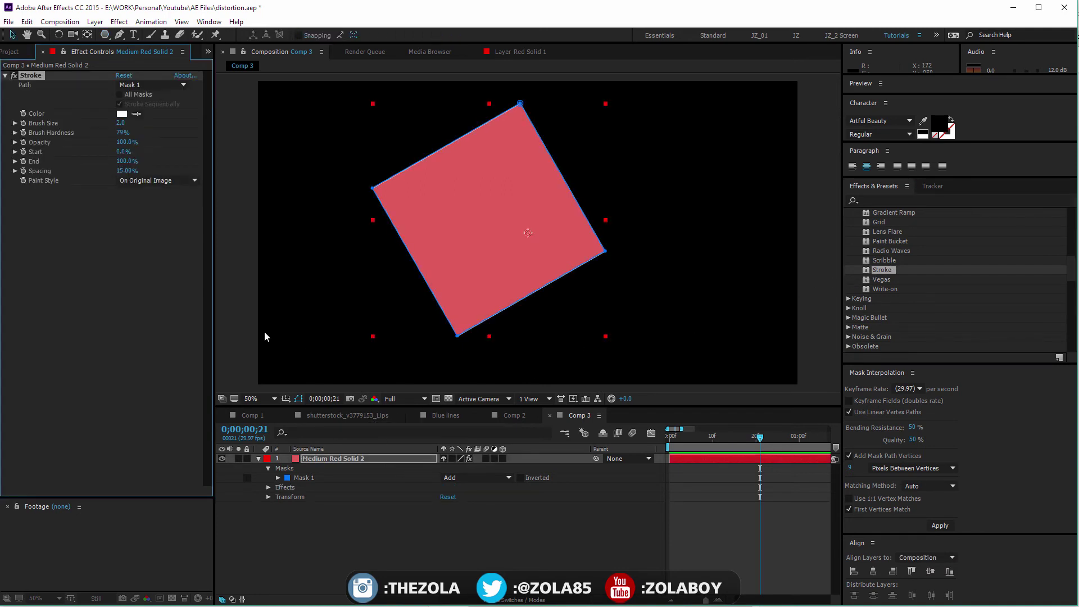
# Step: Keep Mask 1 as the Stroke path, with Opacity at 53% and Paint Style set to On Transparent
pyautogui.click(137, 85)
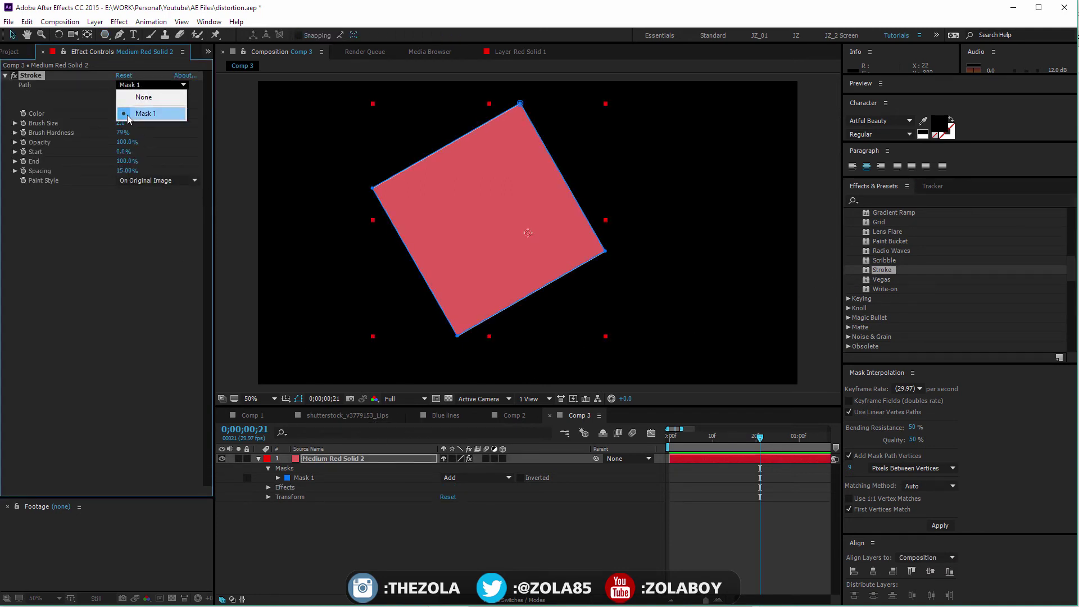
pyautogui.click(32, 83)
pyautogui.click(122, 86)
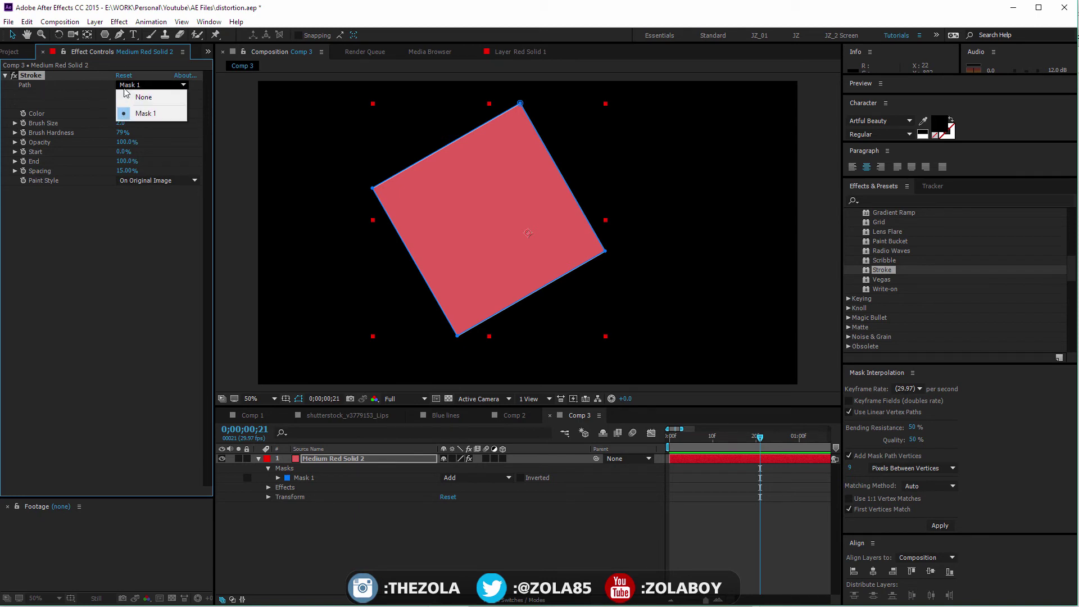
pyautogui.click(117, 215)
pyautogui.moveTo(119, 143); pyautogui.dragTo(93, 142)
pyautogui.click(292, 506)
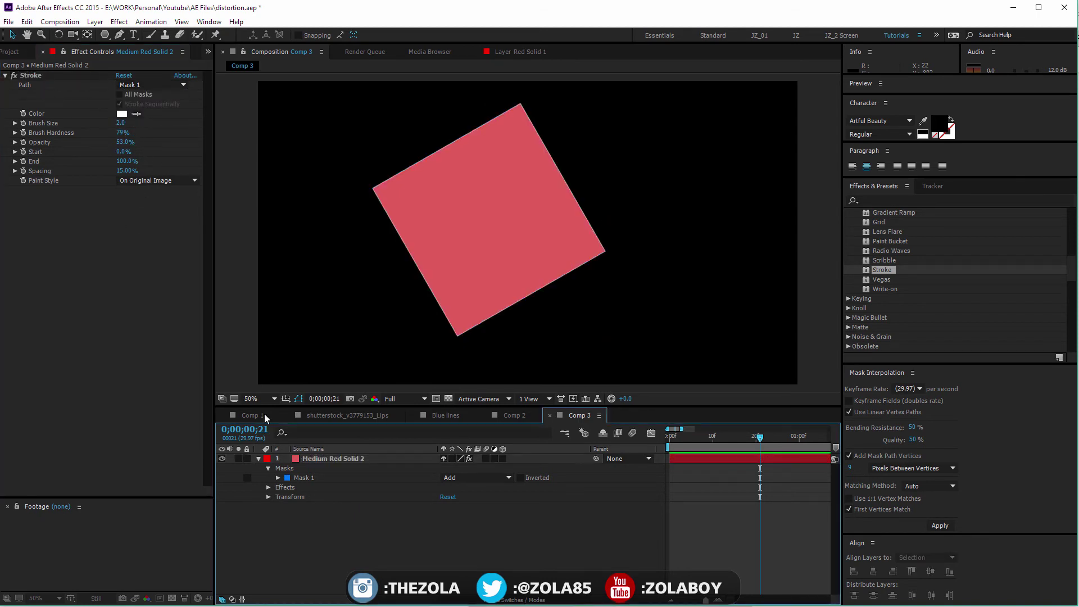
pyautogui.click(157, 180)
pyautogui.click(159, 205)
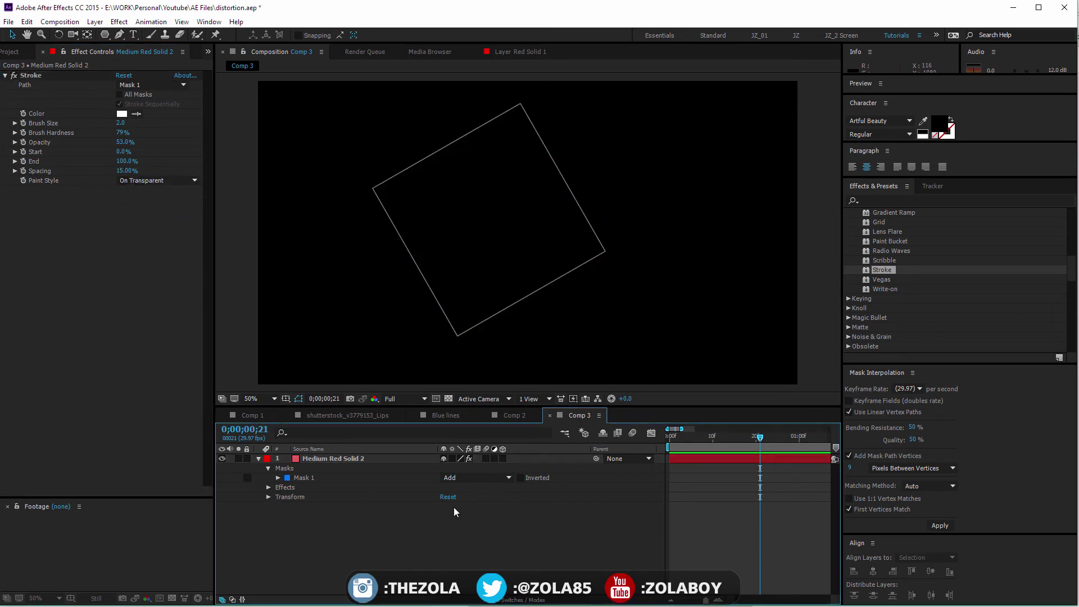
pyautogui.click(424, 556)
# Step: Reshape Mask 1 into an irregular quadrilateral by moving its left and top vertices inward
pyautogui.click(374, 190)
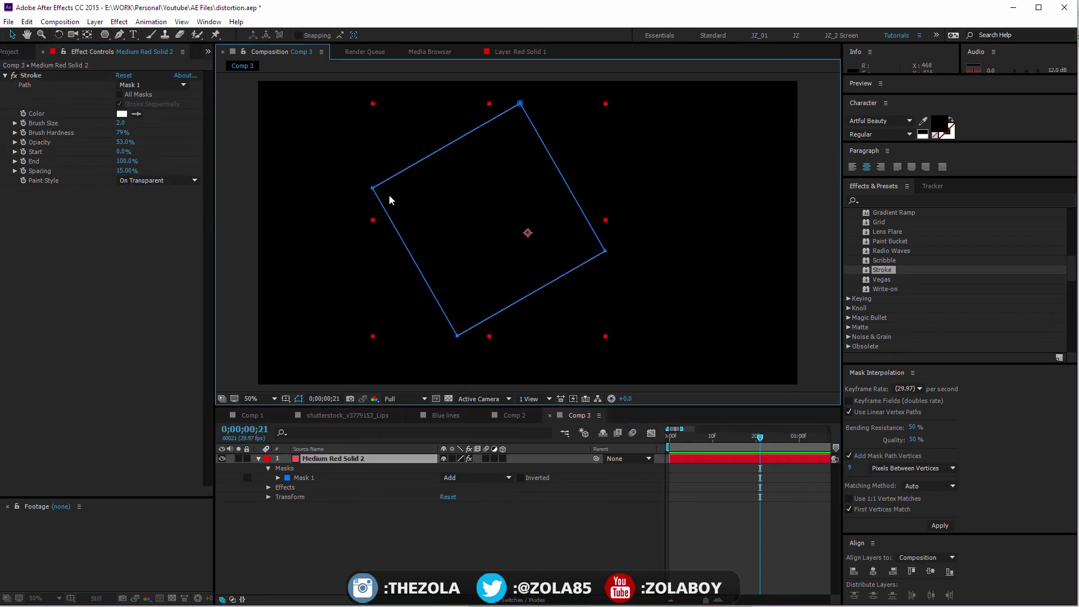
pyautogui.moveTo(374, 190); pyautogui.dragTo(414, 237)
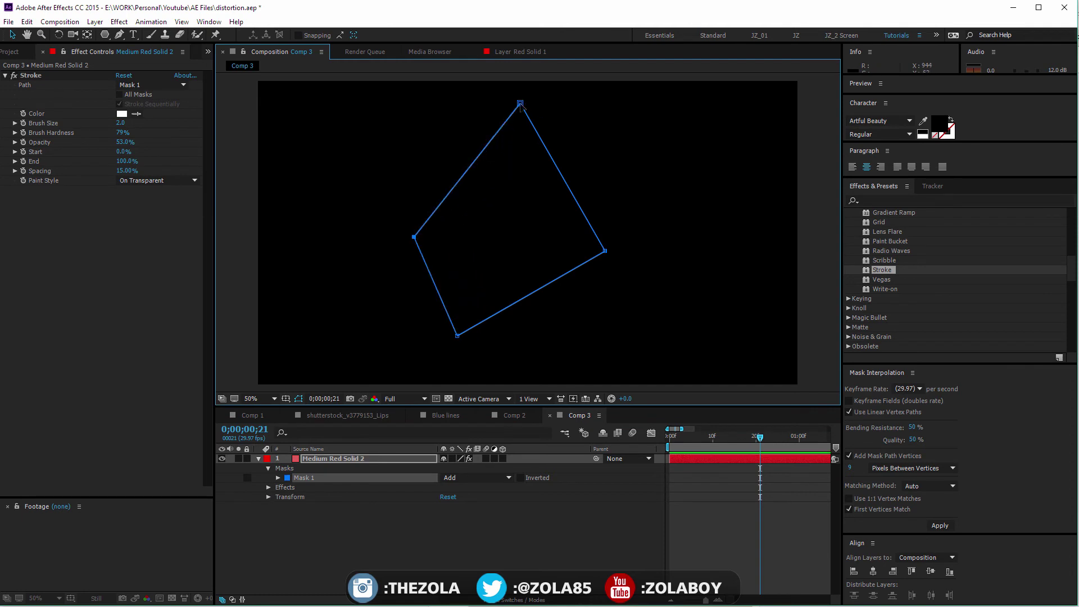
pyautogui.moveTo(520, 103); pyautogui.dragTo(496, 206)
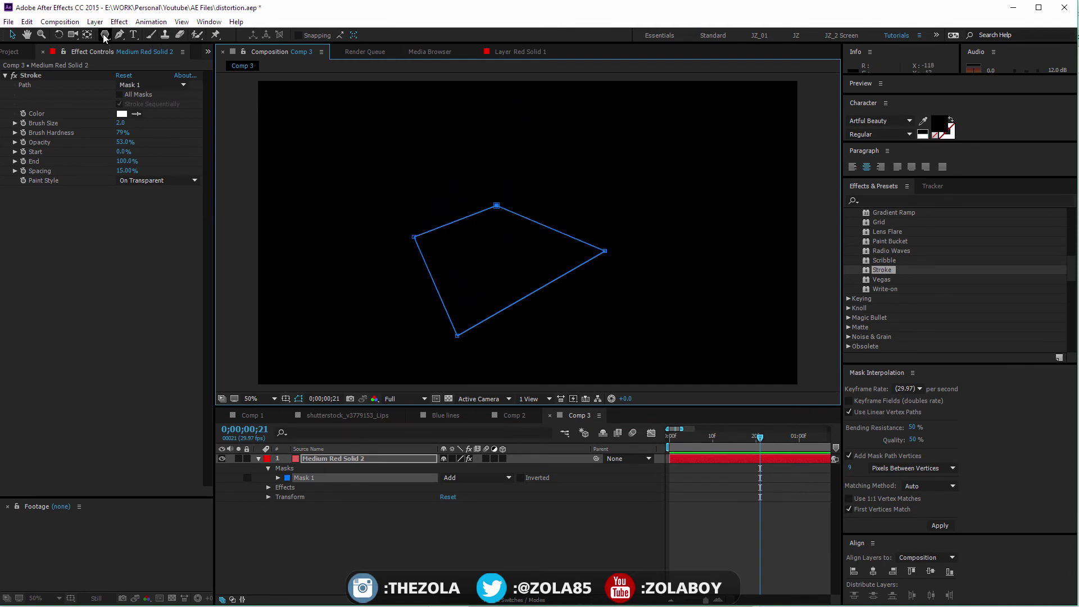
pyautogui.click(388, 541)
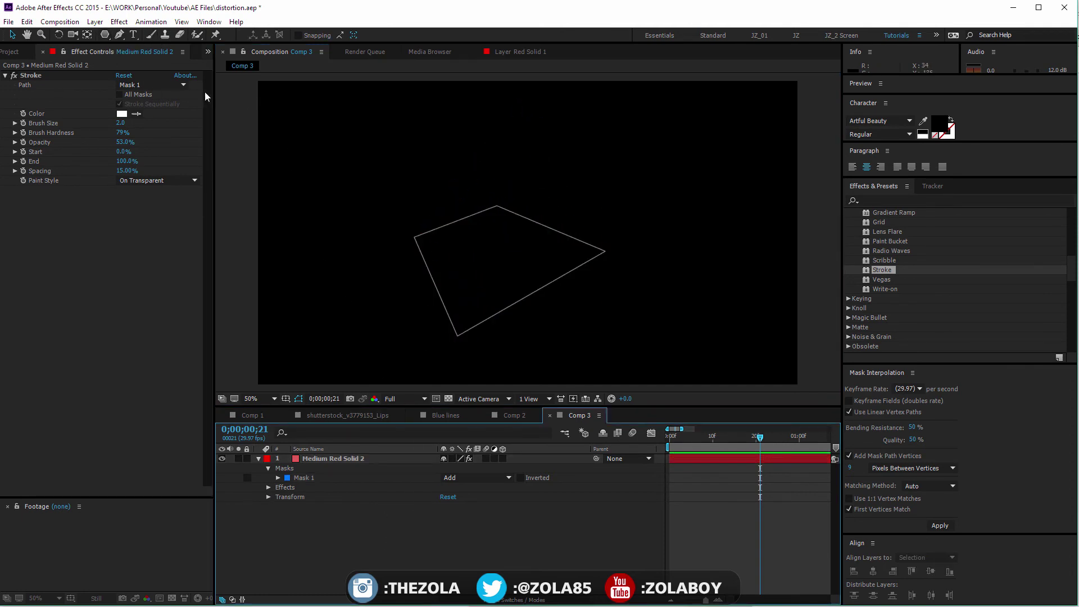
# Step: Reduce the Stroke's End to 64% and hide the mask path outlines in the composition view
pyautogui.moveTo(124, 163); pyautogui.dragTo(104, 161)
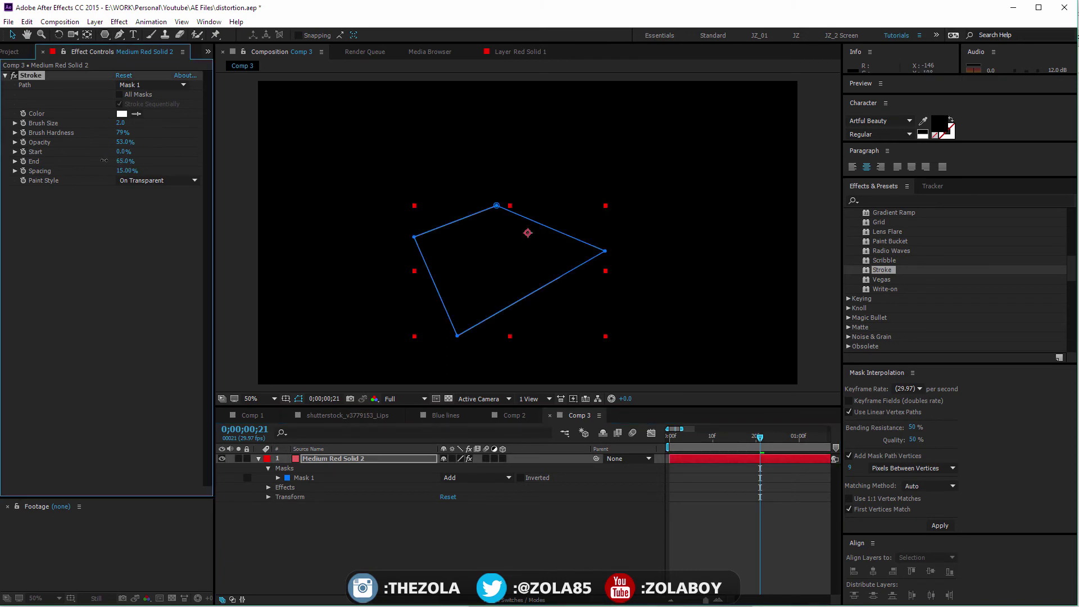
pyautogui.click(396, 499)
pyautogui.click(288, 399)
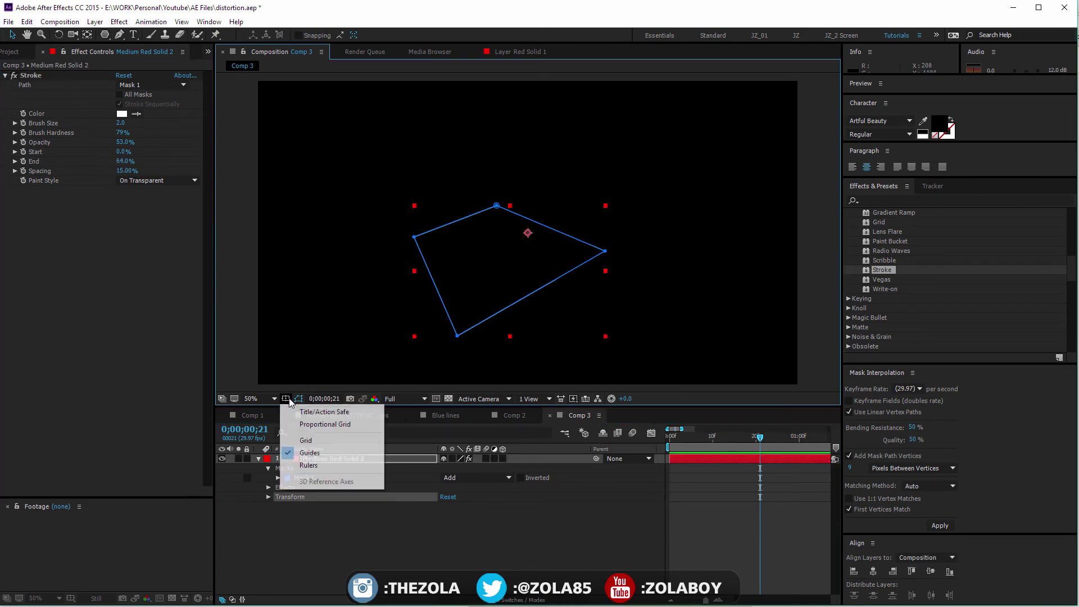
pyautogui.click(296, 399)
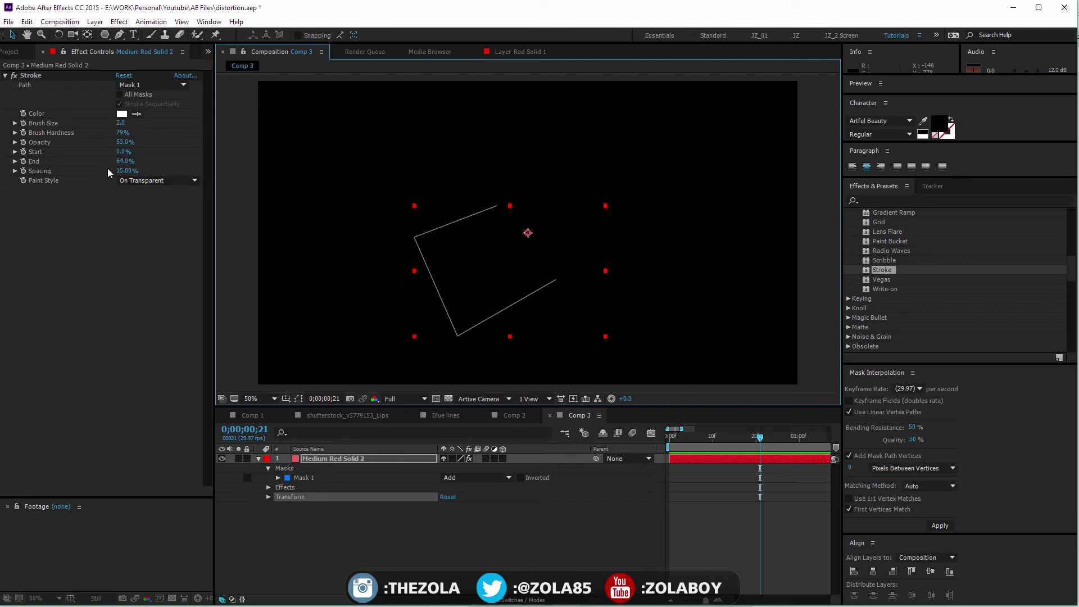
# Step: Set the Stroke's End to 88%, try a Spacing of 99%, and reduce Spacing to 0%
pyautogui.moveTo(124, 161)
pyautogui.mouseDown()
pyautogui.moveTo(106, 162)
pyautogui.moveTo(157, 152)
pyautogui.moveTo(121, 161)
pyautogui.moveTo(190, 164)
pyautogui.moveTo(209, 188)
pyautogui.mouseUp()
pyautogui.press('.')
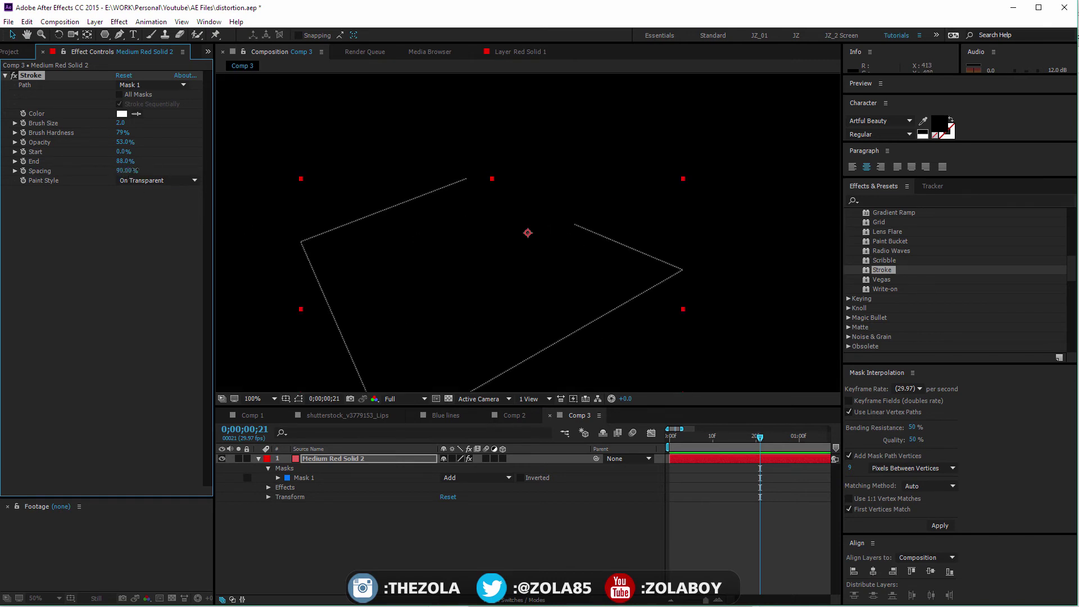
pyautogui.moveTo(135, 170)
pyautogui.mouseDown()
pyautogui.moveTo(151, 167)
pyautogui.moveTo(97, 170)
pyautogui.mouseUp()
# Step: Set the Stroke's Brush Hardness to 76% and Opacity to 100%, and enable All Masks
pyautogui.moveTo(122, 132); pyautogui.dragTo(184, 127)
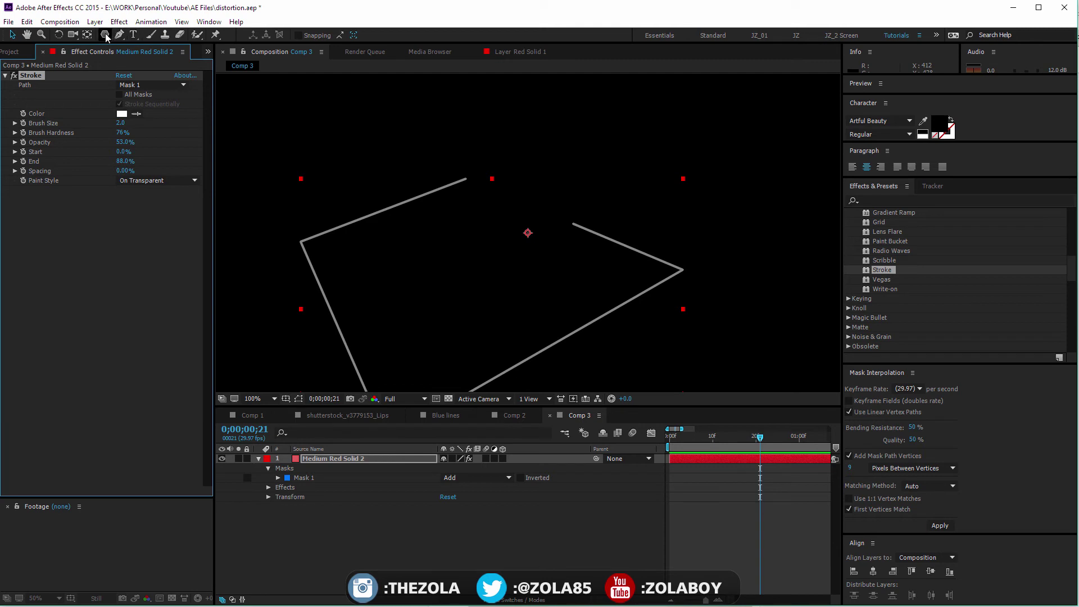
pyautogui.moveTo(122, 141); pyautogui.dragTo(197, 141)
pyautogui.click(120, 95)
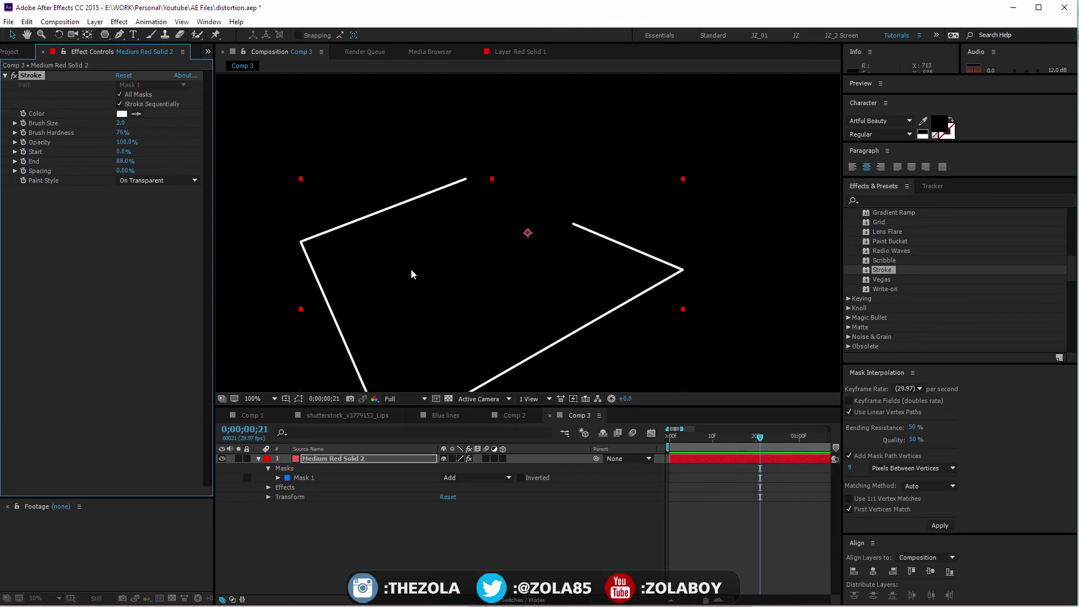
# Step: Reposition the stroked solid slightly within the composition and set the Stroke's End to 99%
pyautogui.scroll(-2, 528, 236)
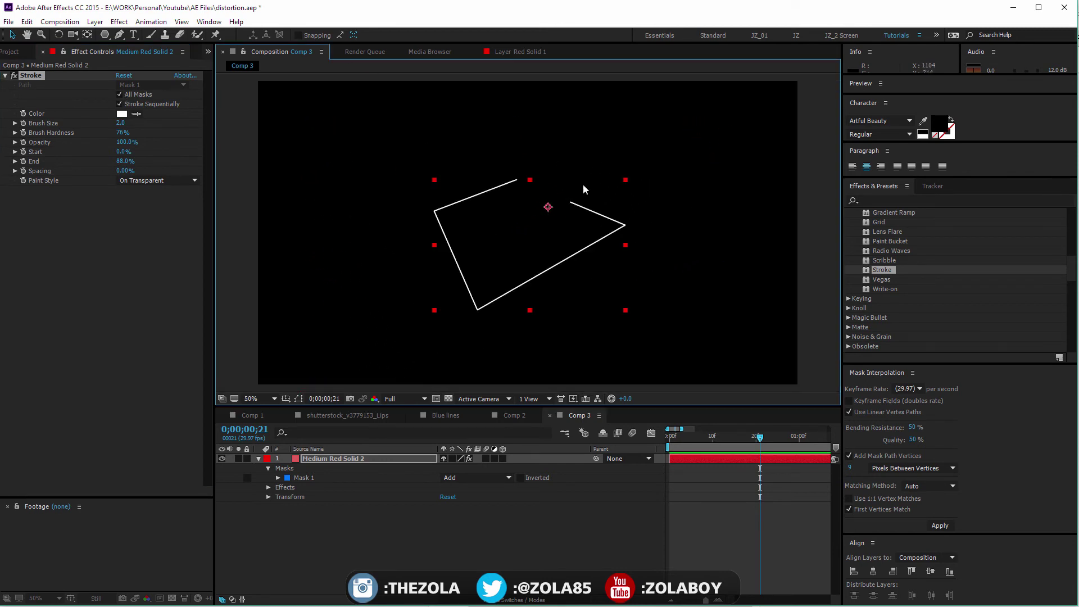
pyautogui.moveTo(545, 209); pyautogui.dragTo(523, 215)
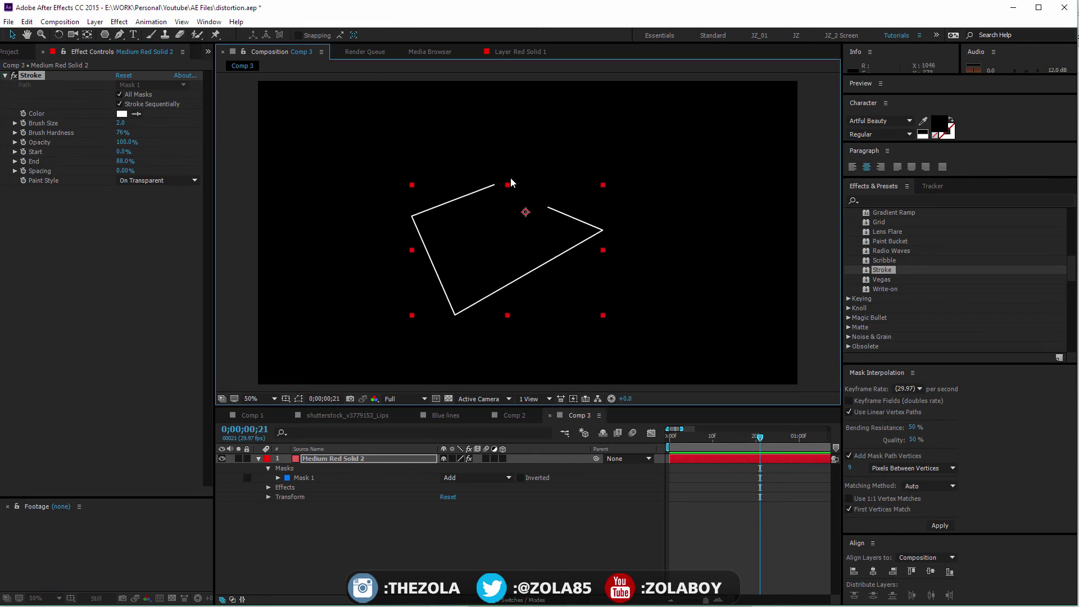
pyautogui.moveTo(127, 161)
pyautogui.mouseDown()
pyautogui.moveTo(141, 161)
pyautogui.moveTo(112, 162)
pyautogui.moveTo(142, 145)
pyautogui.moveTo(174, 175)
pyautogui.mouseUp()
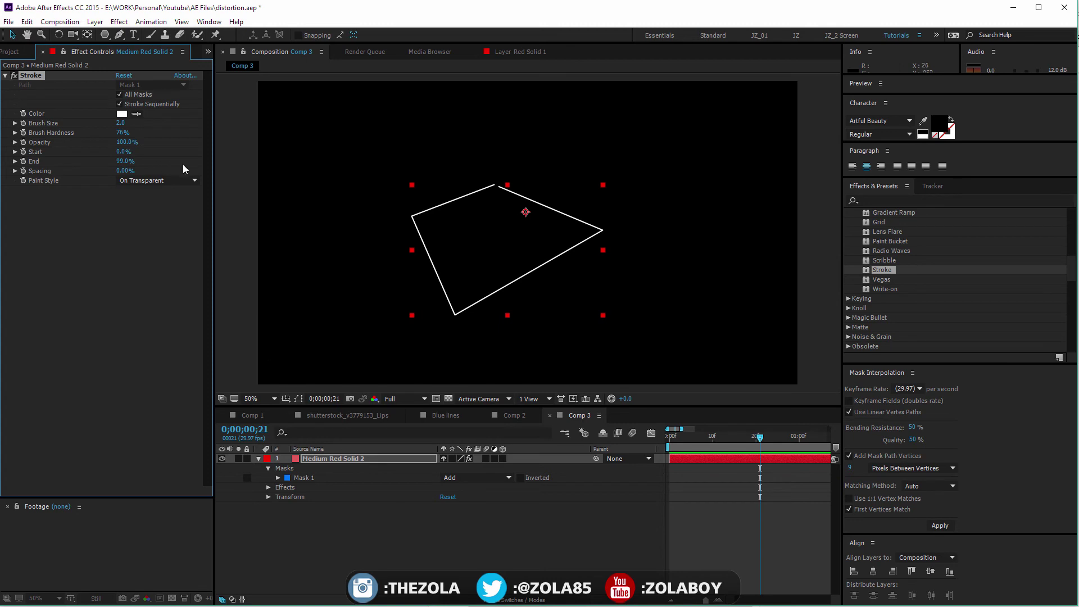
# Step: Center the anchor point of Medium Red Solid 2 in its content and center the layer in the composition
pyautogui.click(357, 456)
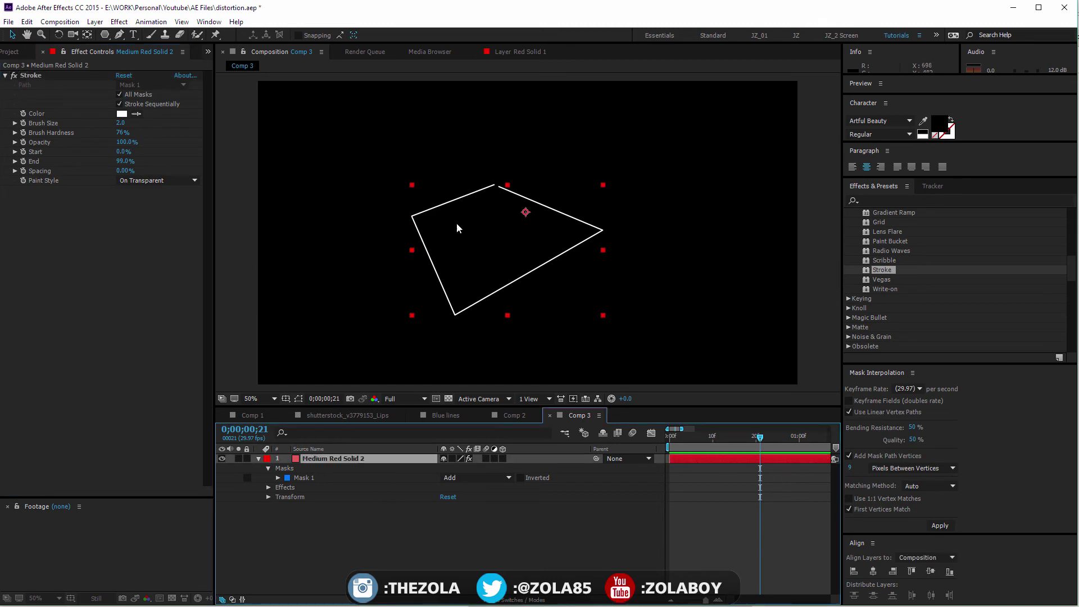
pyautogui.moveTo(472, 254); pyautogui.dragTo(497, 244)
pyautogui.hotkey('ctrl', 'alt', 'Home')
pyautogui.hotkey('ctrl', 'Home')
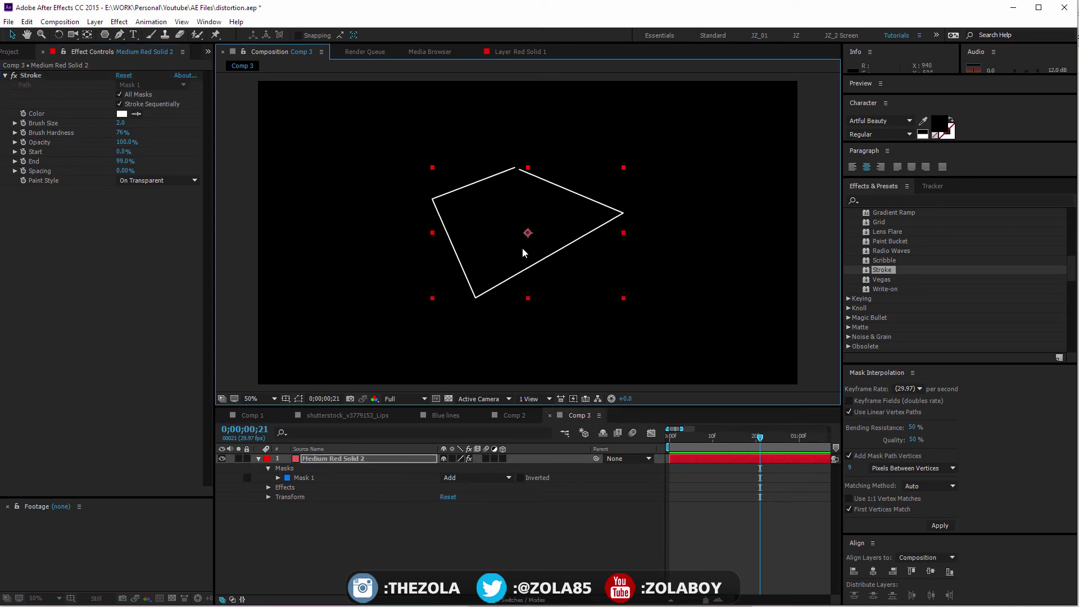
pyautogui.click(361, 482)
# Step: Set the Stroke's Paint Style to Reveal Original Image and add a Gradient Ramp effect ordered above Stroke
pyautogui.click(386, 460)
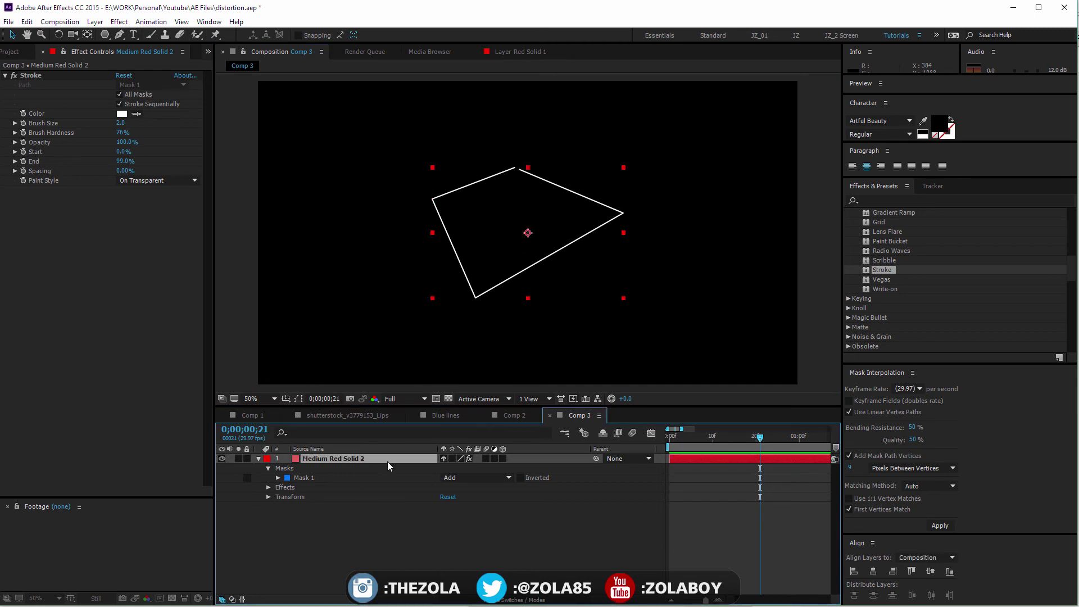
pyautogui.click(163, 180)
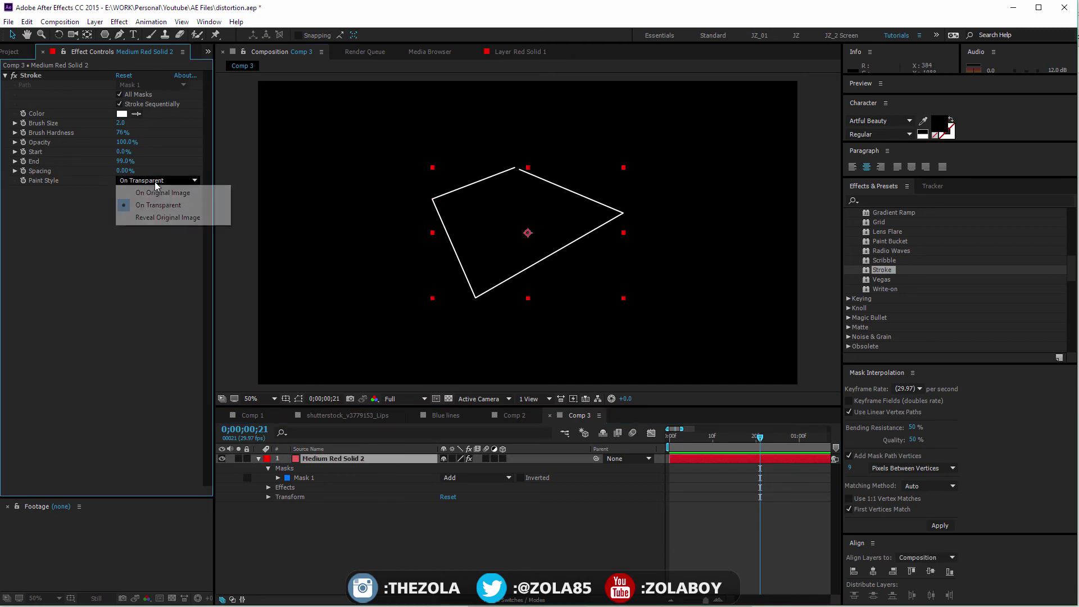
pyautogui.click(152, 219)
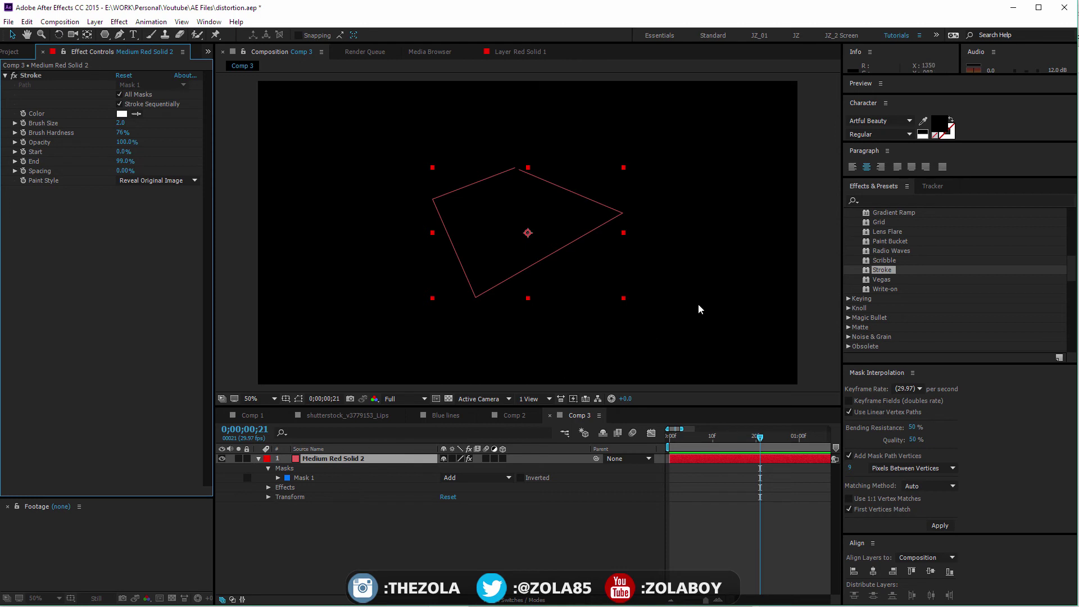
pyautogui.moveTo(902, 212); pyautogui.dragTo(326, 457)
pyautogui.moveTo(50, 189); pyautogui.dragTo(65, 77)
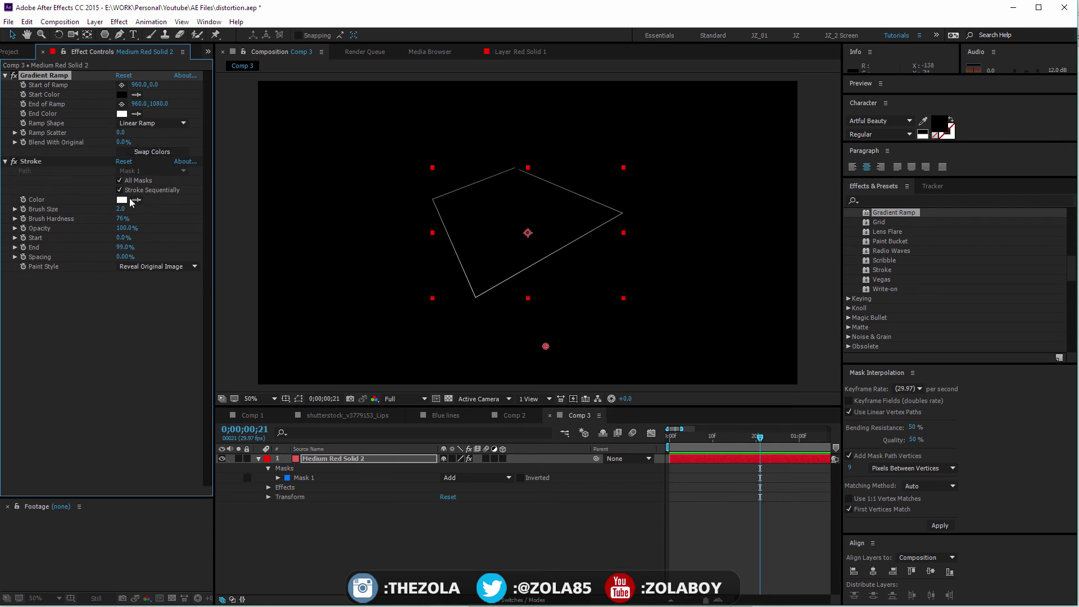
# Step: Set the Gradient Ramp's End Color to red F42121
pyautogui.click(121, 114)
pyautogui.click(366, 398)
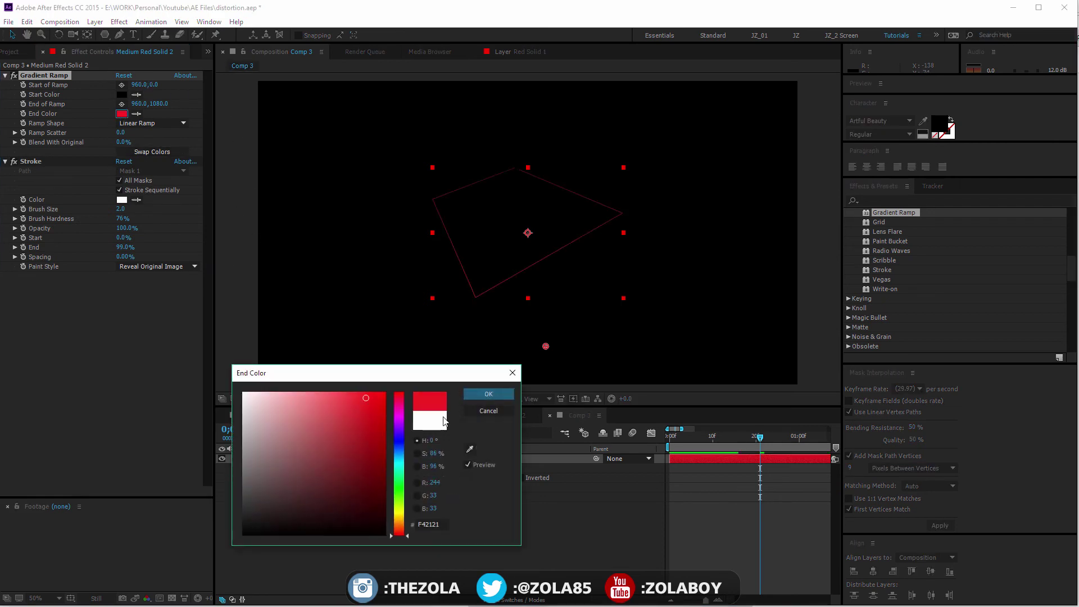
pyautogui.click(489, 394)
# Step: Set the Gradient Ramp's Start Color to bright cyan and move its End of Ramp point to 570.0, 1000.0
pyautogui.click(121, 94)
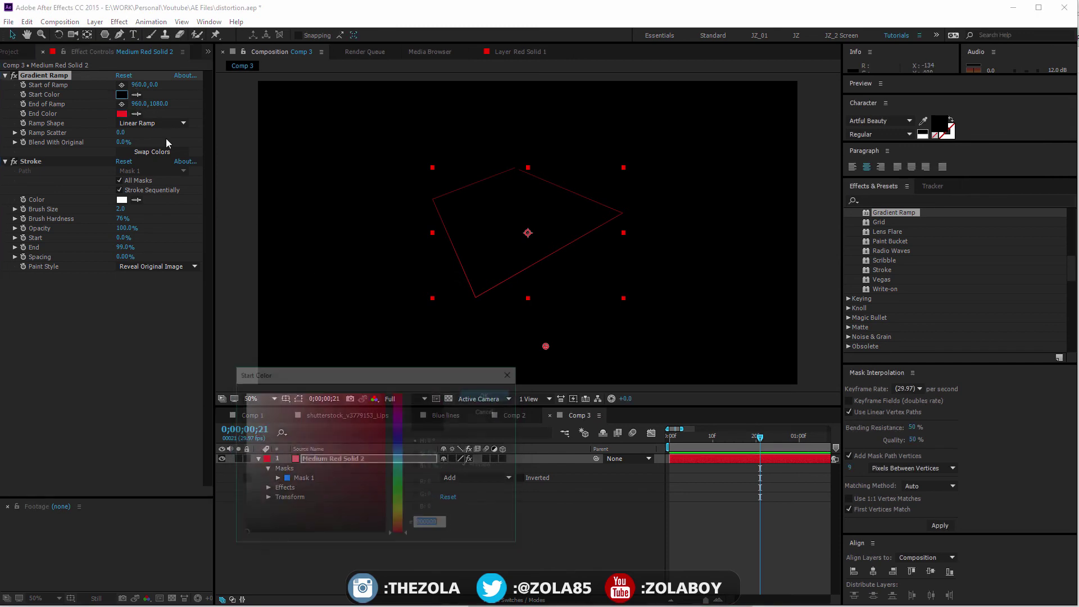
pyautogui.click(398, 462)
pyautogui.click(327, 392)
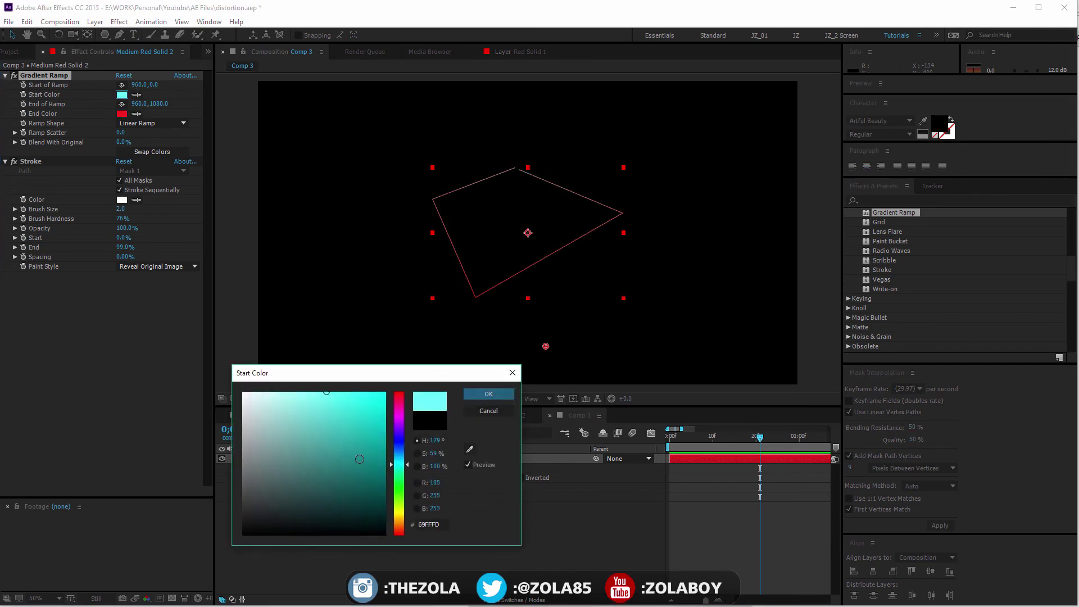
pyautogui.click(385, 392)
pyautogui.click(511, 393)
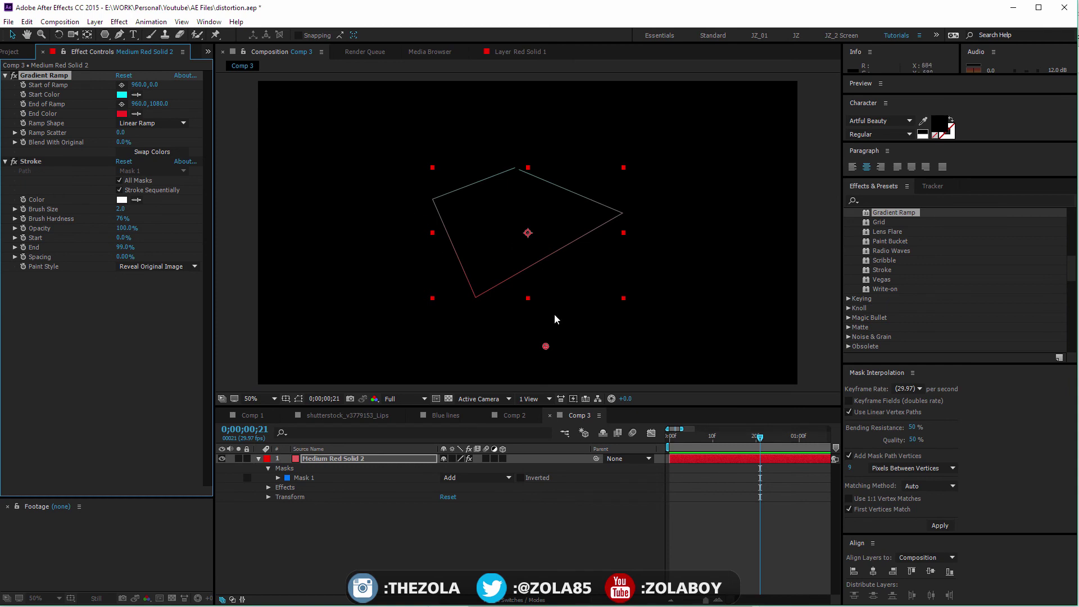
pyautogui.moveTo(545, 347); pyautogui.dragTo(437, 324)
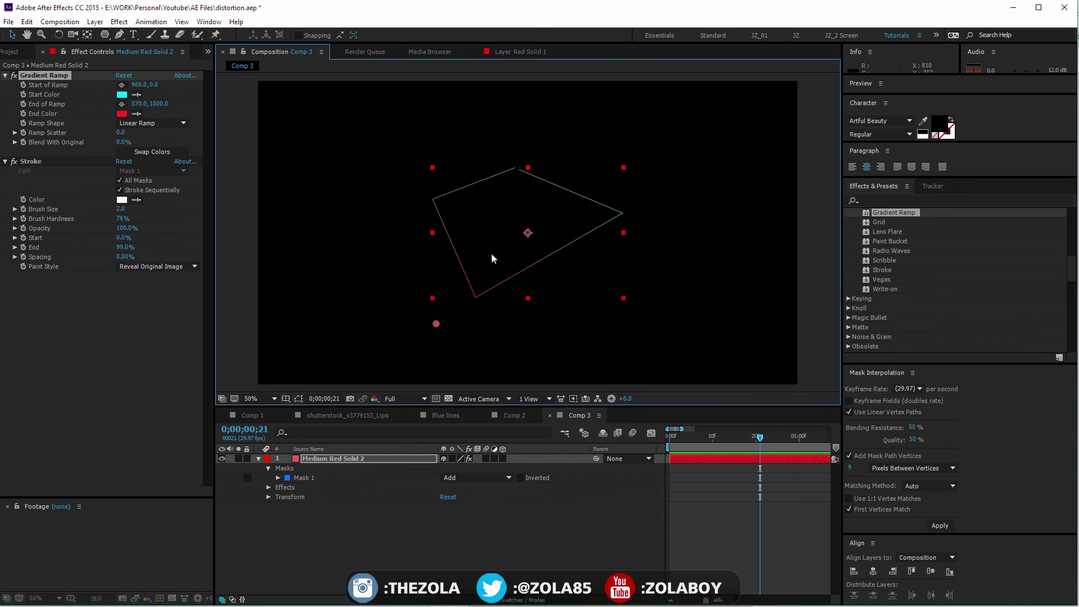
# Step: Search the effects for "4-" and apply 4-Color Gradient to Medium Red Solid 2 below the Stroke effect
pyautogui.click(892, 200)
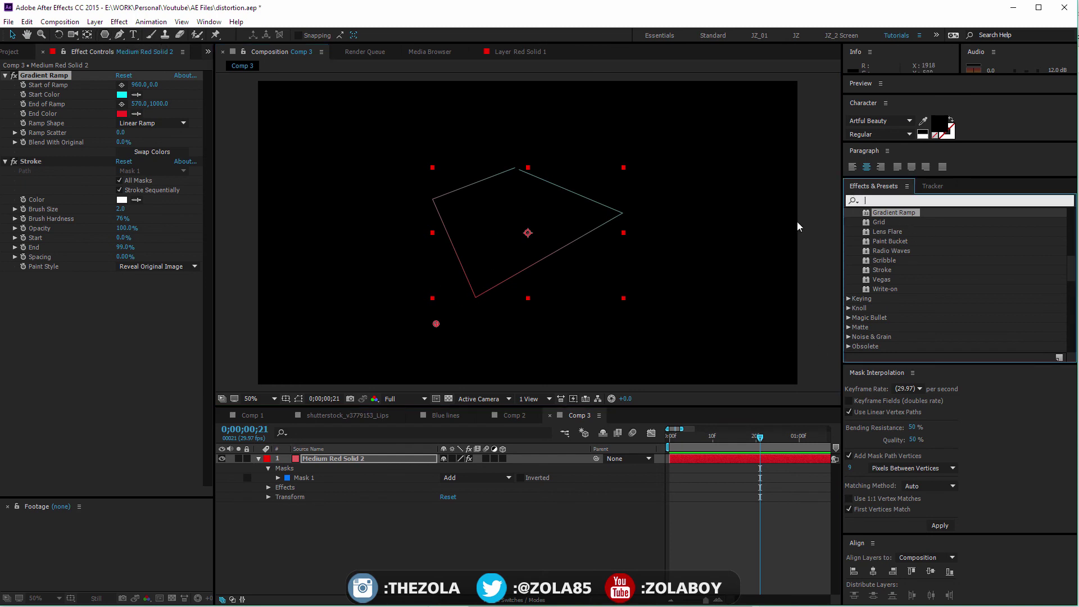
pyautogui.write('4 co')
pyautogui.press('BackSpace')
pyautogui.press('BackSpace')
pyautogui.press('BackSpace')
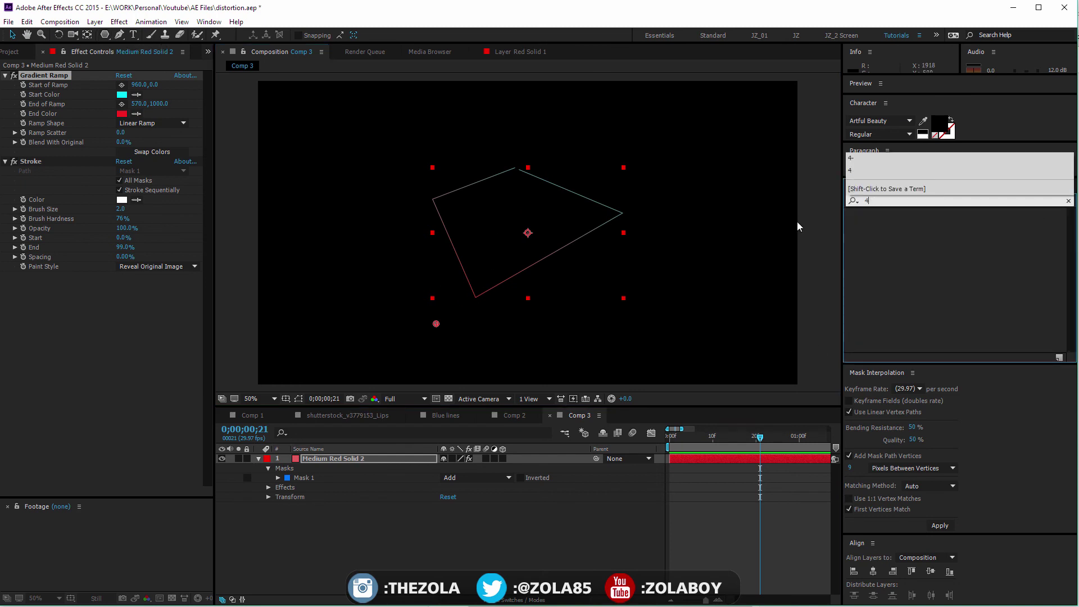
pyautogui.write('-')
pyautogui.moveTo(898, 222); pyautogui.dragTo(181, 378)
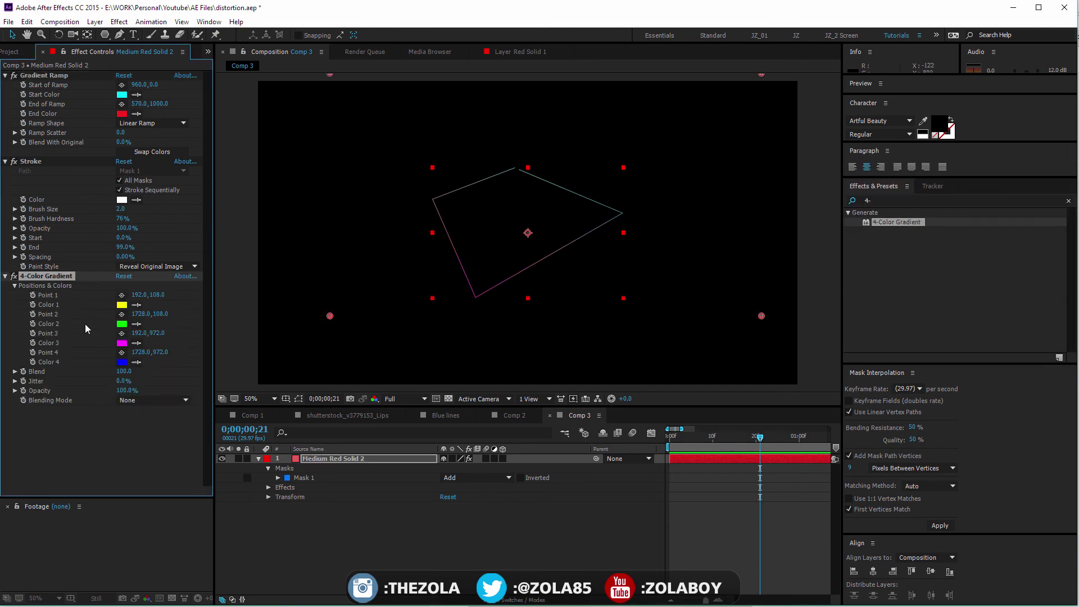
# Step: Reposition the 4-Color Gradient's Point 1 to 598.0, 492.0 and Point 2 to 1126.0, 344.0, nearer the masked shape
pyautogui.click(121, 304)
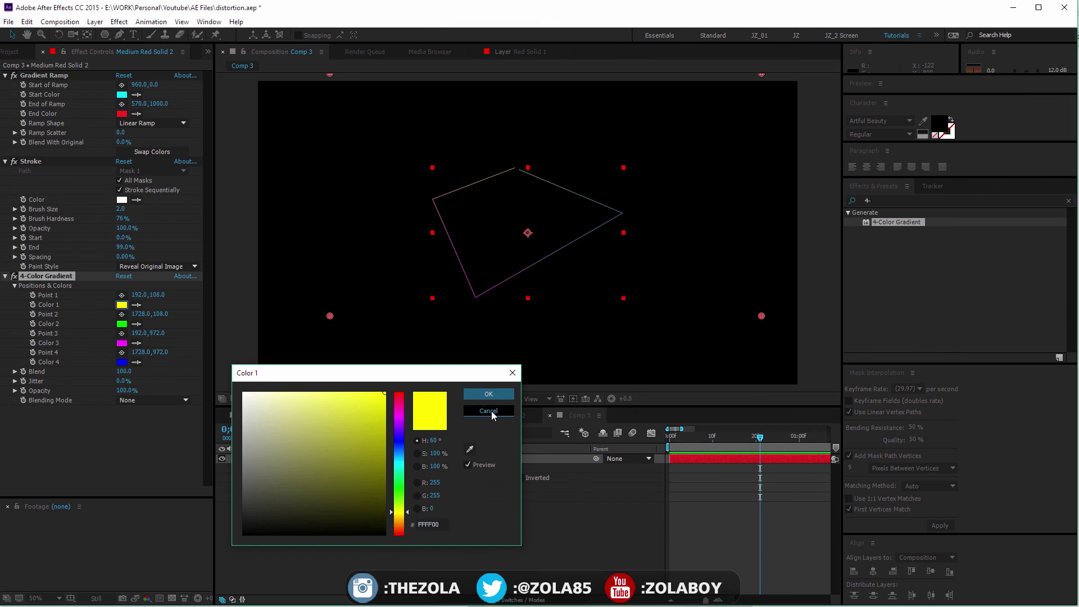
pyautogui.click(488, 411)
pyautogui.moveTo(330, 73); pyautogui.dragTo(448, 187)
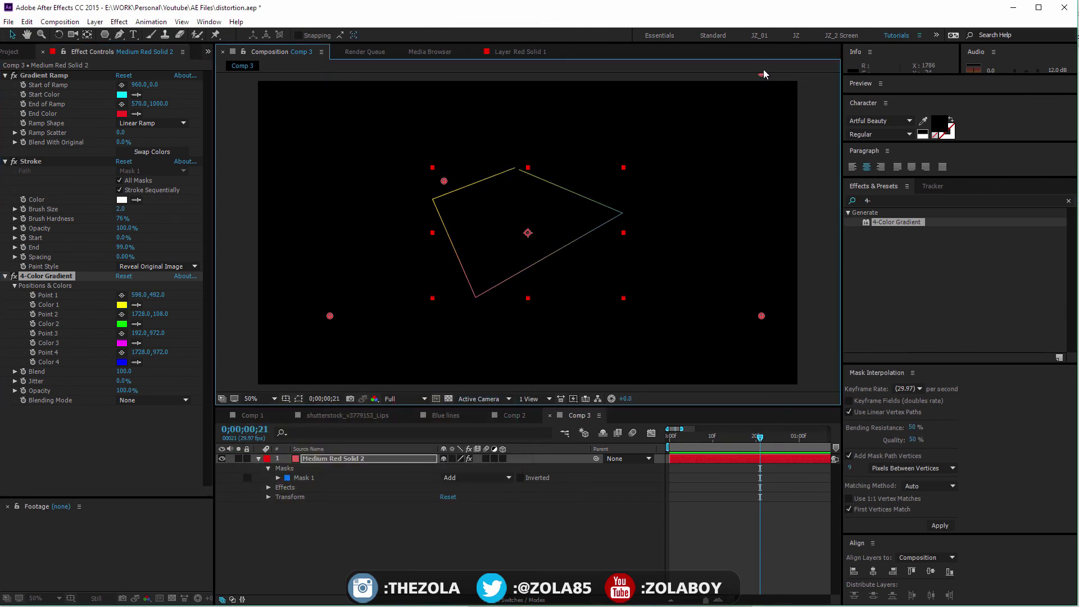
pyautogui.moveTo(764, 75); pyautogui.dragTo(591, 142)
pyautogui.moveTo(767, 314); pyautogui.dragTo(715, 245)
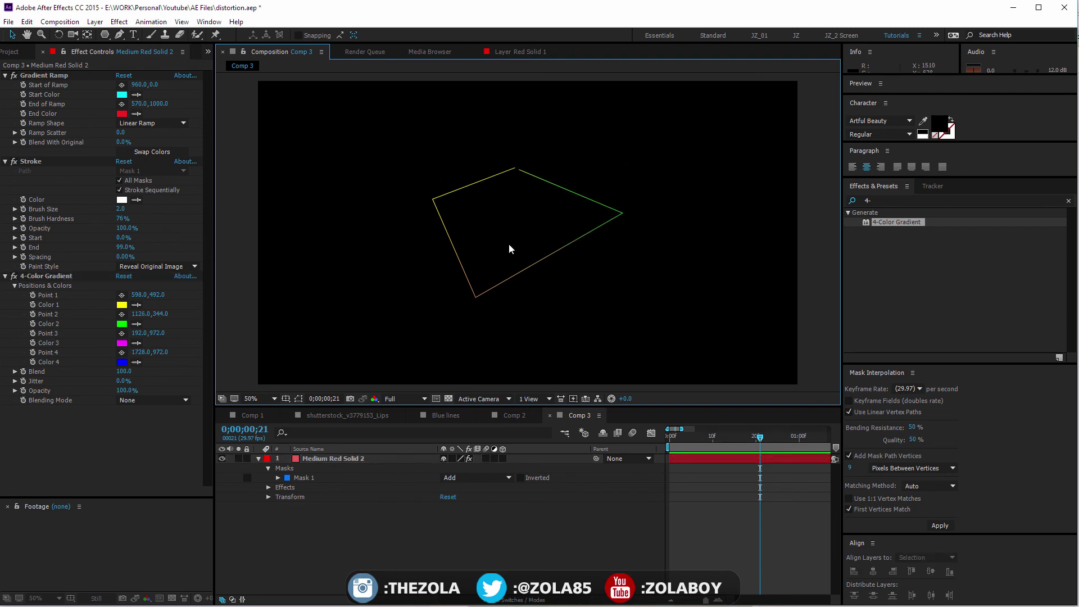
# Step: Collapse all three effects on Medium Red Solid 2 and play a short preview of the gradient-colored stroke
pyautogui.click(455, 181)
pyautogui.click(444, 203)
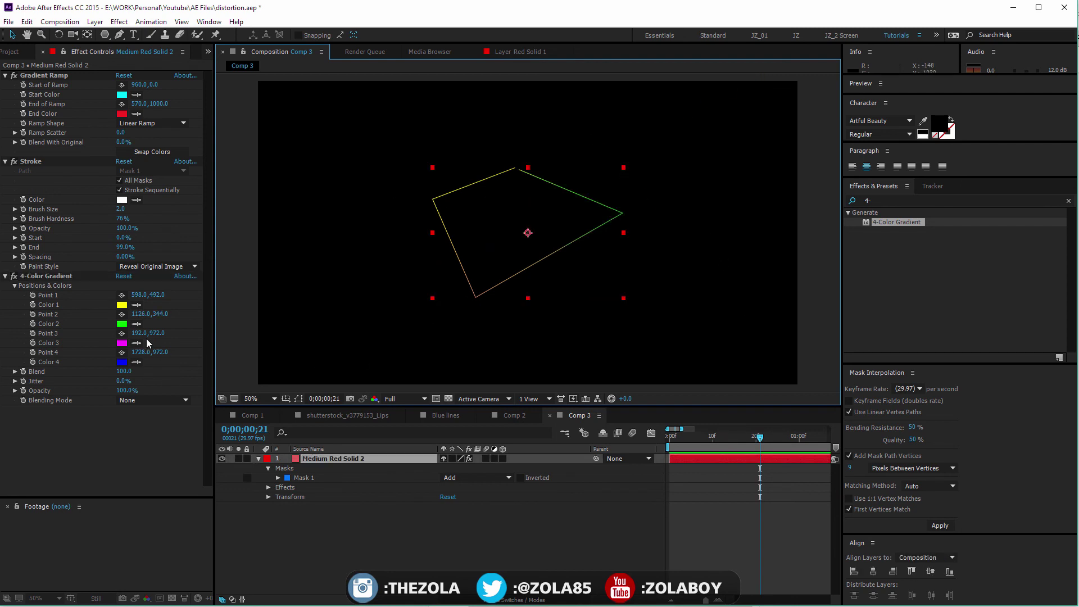
pyautogui.click(50, 276)
pyautogui.click(167, 416)
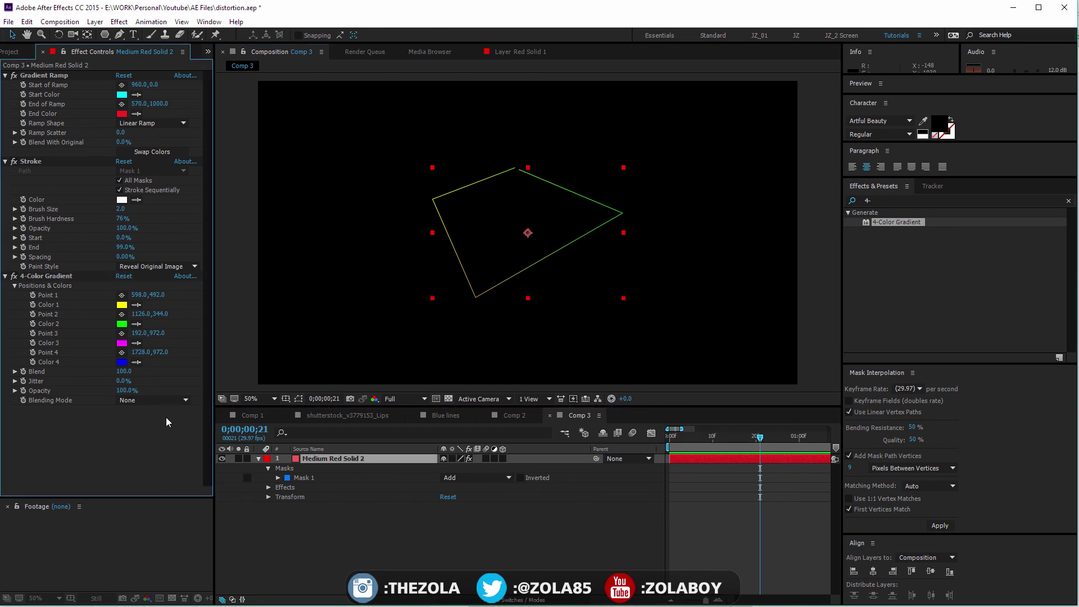
pyautogui.hotkey('ctrl', 'a')
pyautogui.press('`')
pyautogui.click(164, 423)
pyautogui.click(392, 527)
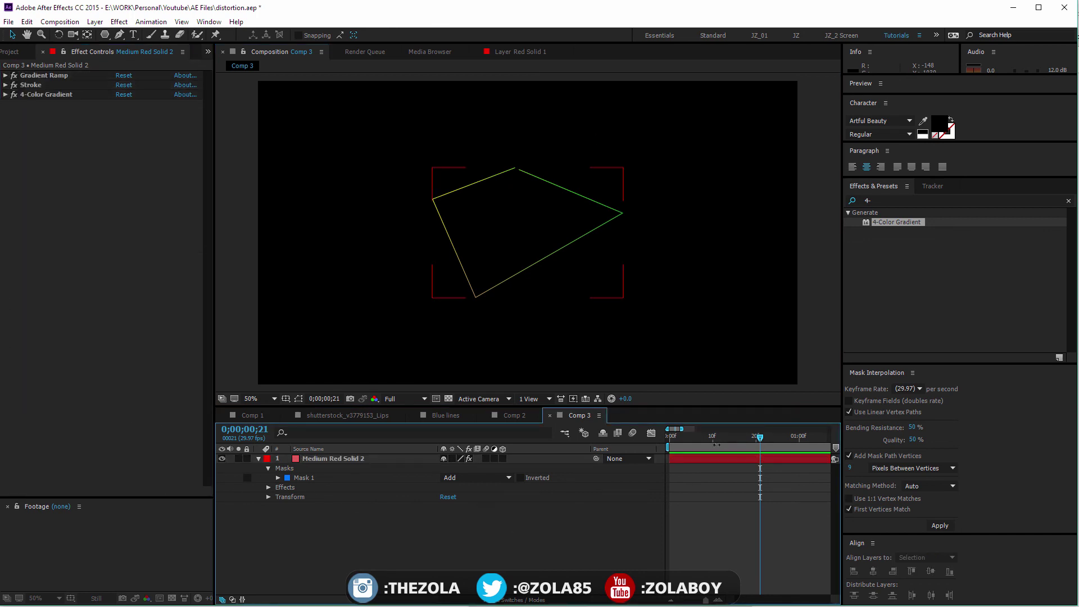
pyautogui.press('space')
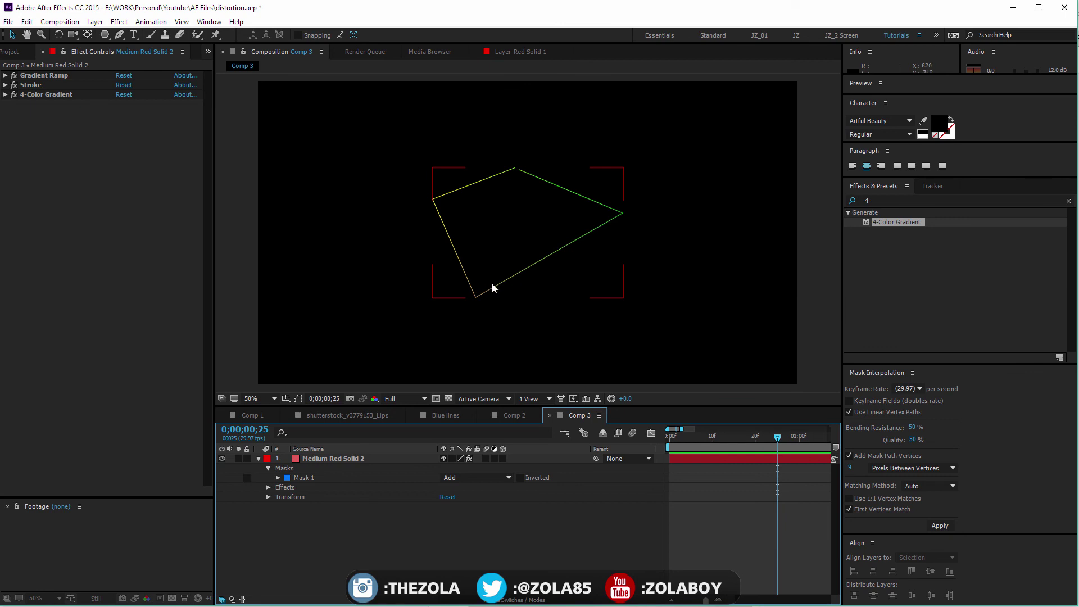
# Step: Delete Gradient Ramp, Stroke and 4-Color Gradient from Medium Red Solid 2
pyautogui.click(58, 93)
pyautogui.hotkey('ctrl', 'a')
pyautogui.press('Delete')
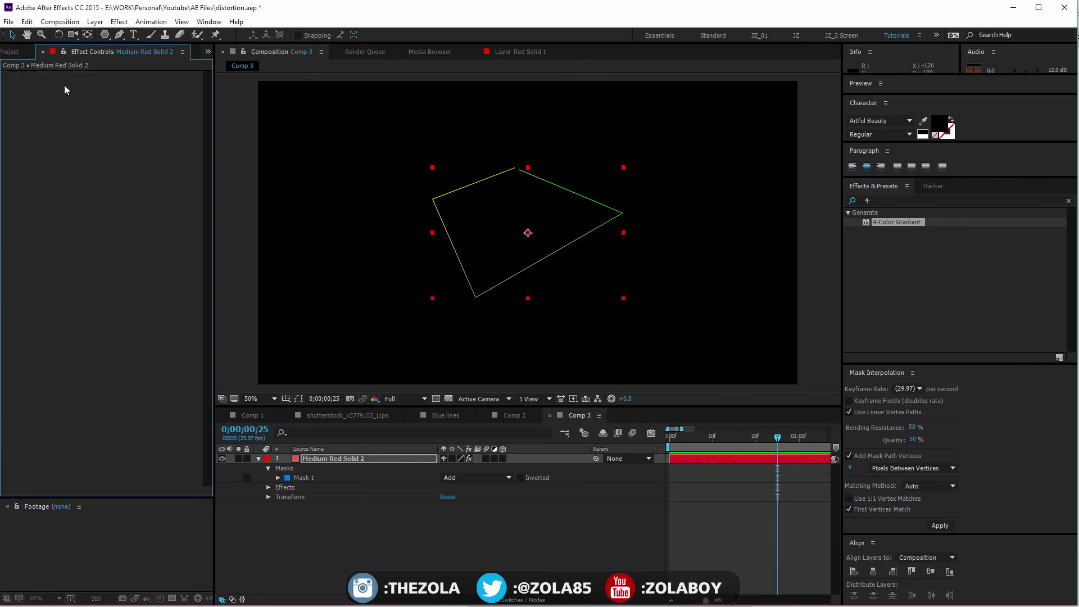
pyautogui.click(311, 527)
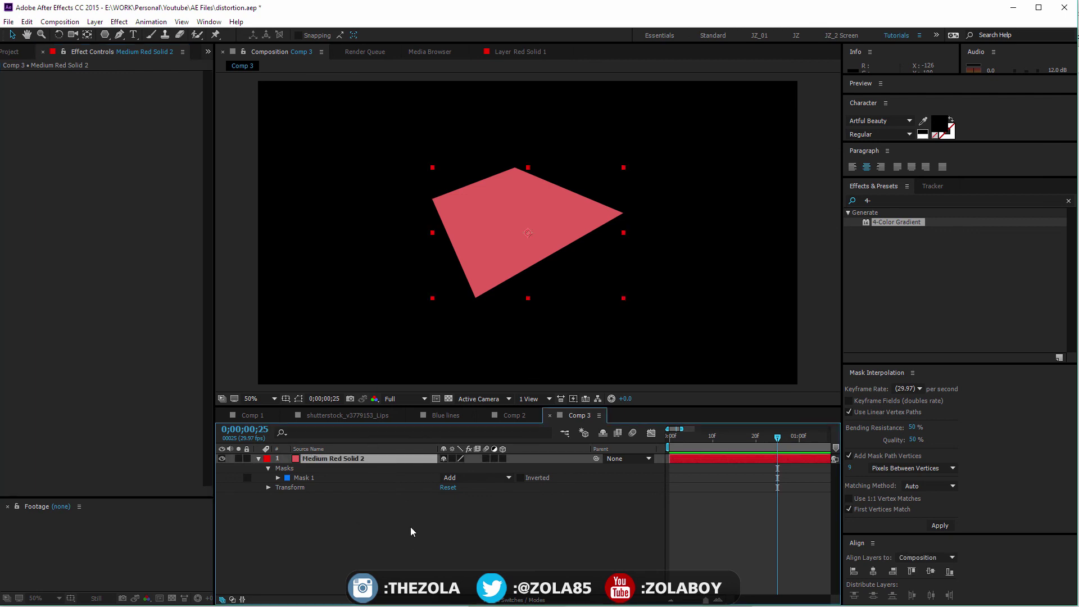
# Step: Clear the effects search and look through the effects in the Generate category
pyautogui.click(1069, 201)
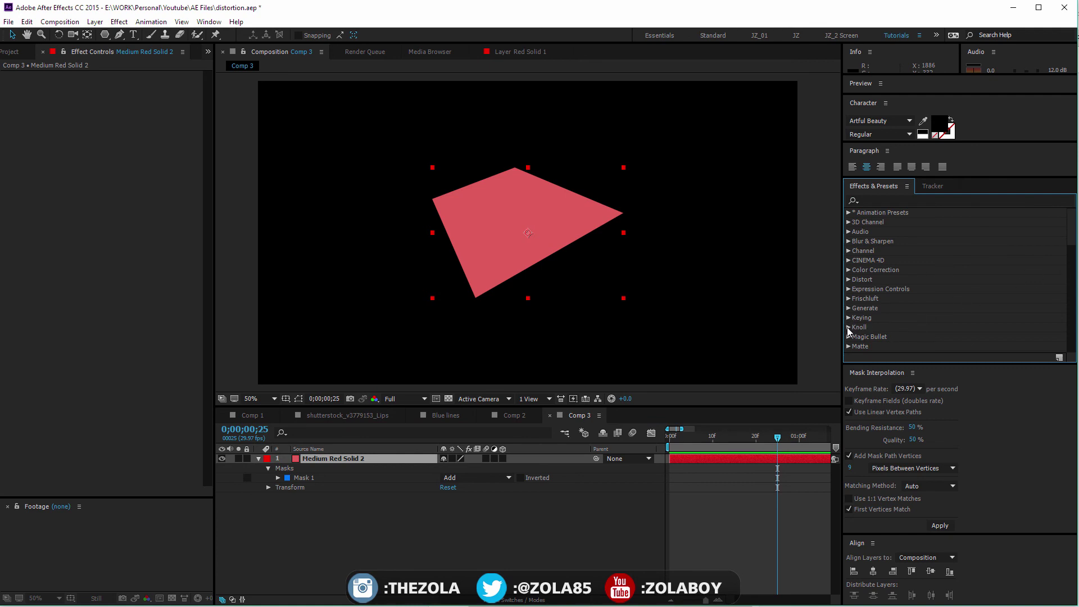
pyautogui.scroll(-1, 1069, 243)
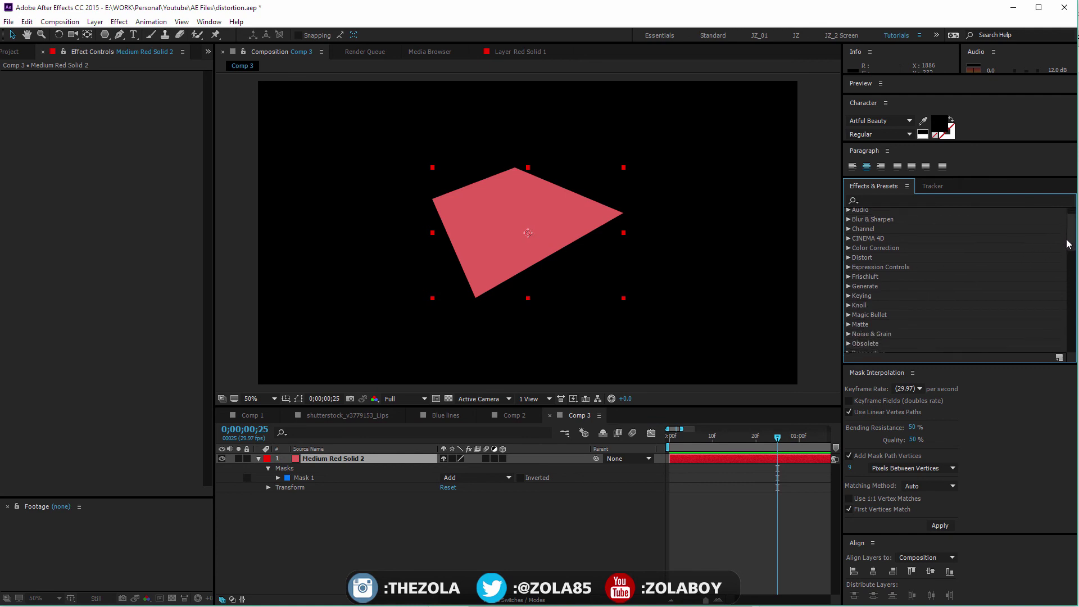
pyautogui.click(849, 286)
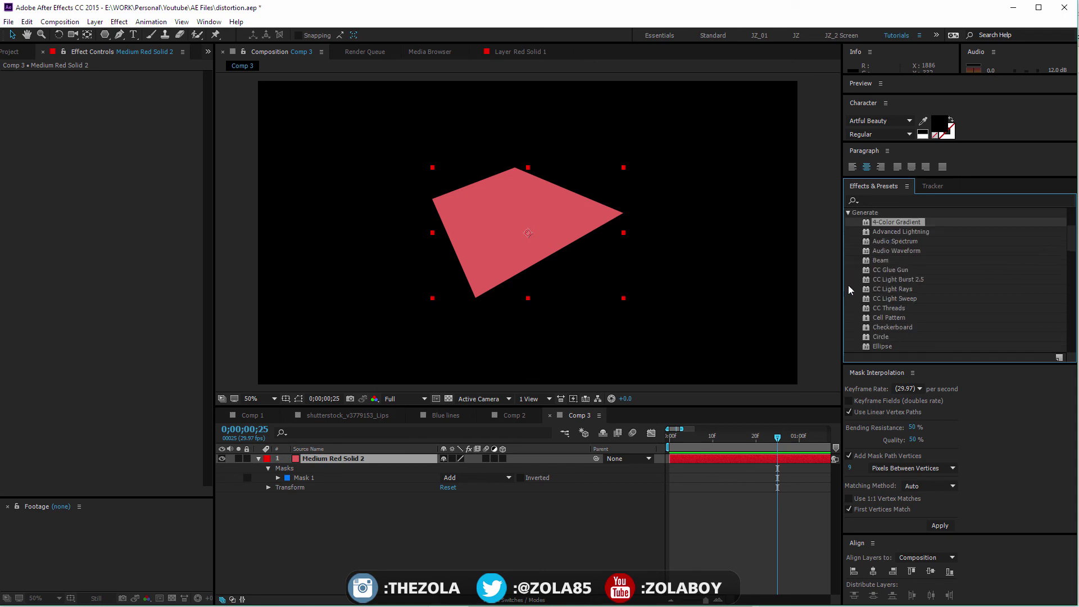
pyautogui.click(849, 213)
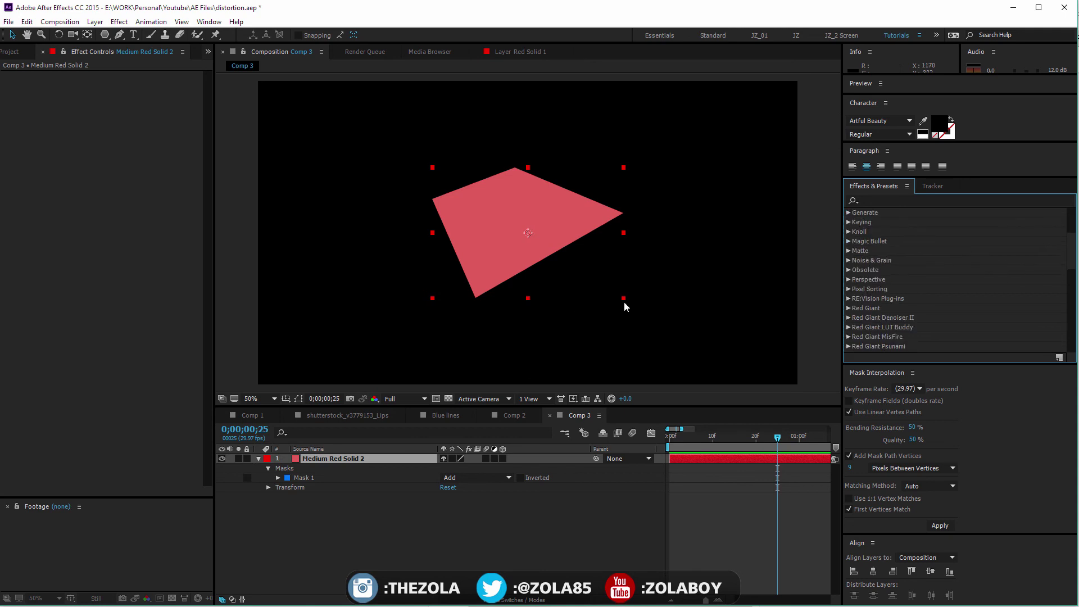
# Step: Delete the masked Medium Red Solid 2 layer from Comp 3
pyautogui.click(375, 470)
pyautogui.click(376, 459)
pyautogui.moveTo(504, 272); pyautogui.dragTo(544, 265)
pyautogui.press('Delete')
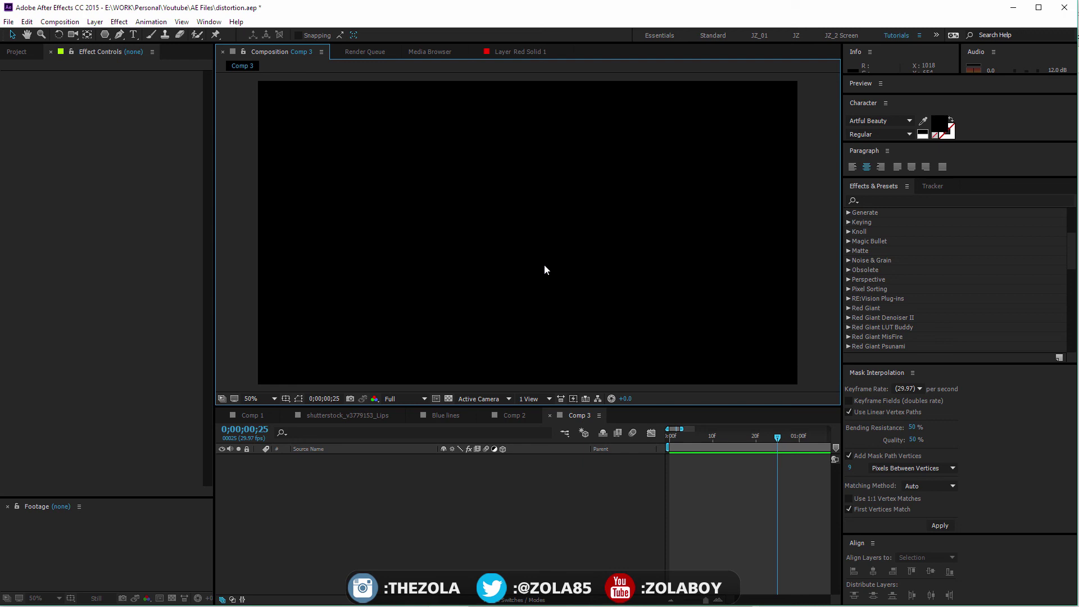
pyautogui.click(1064, 606)
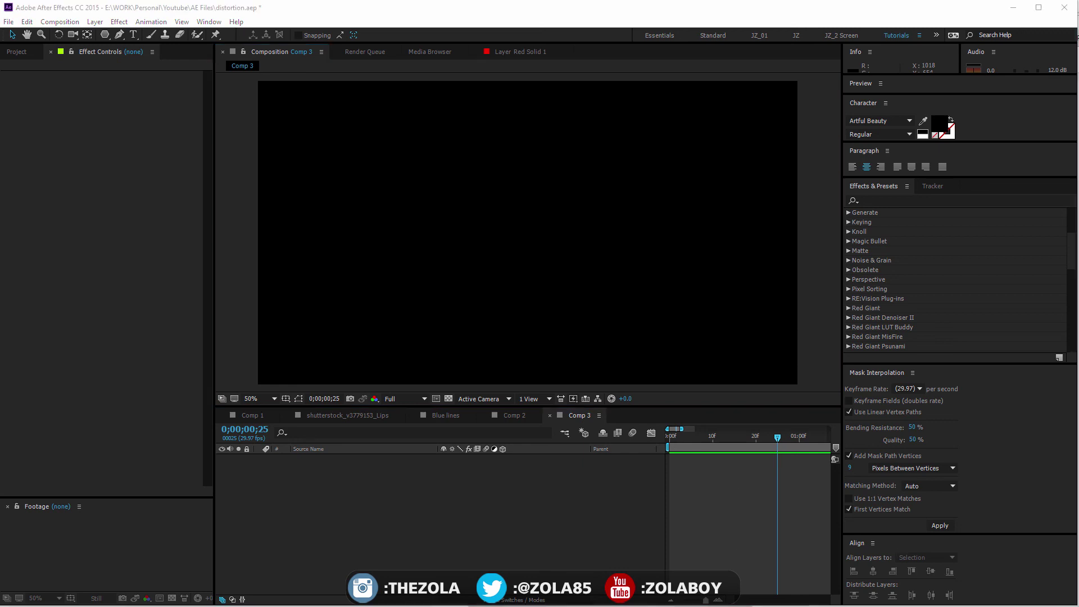